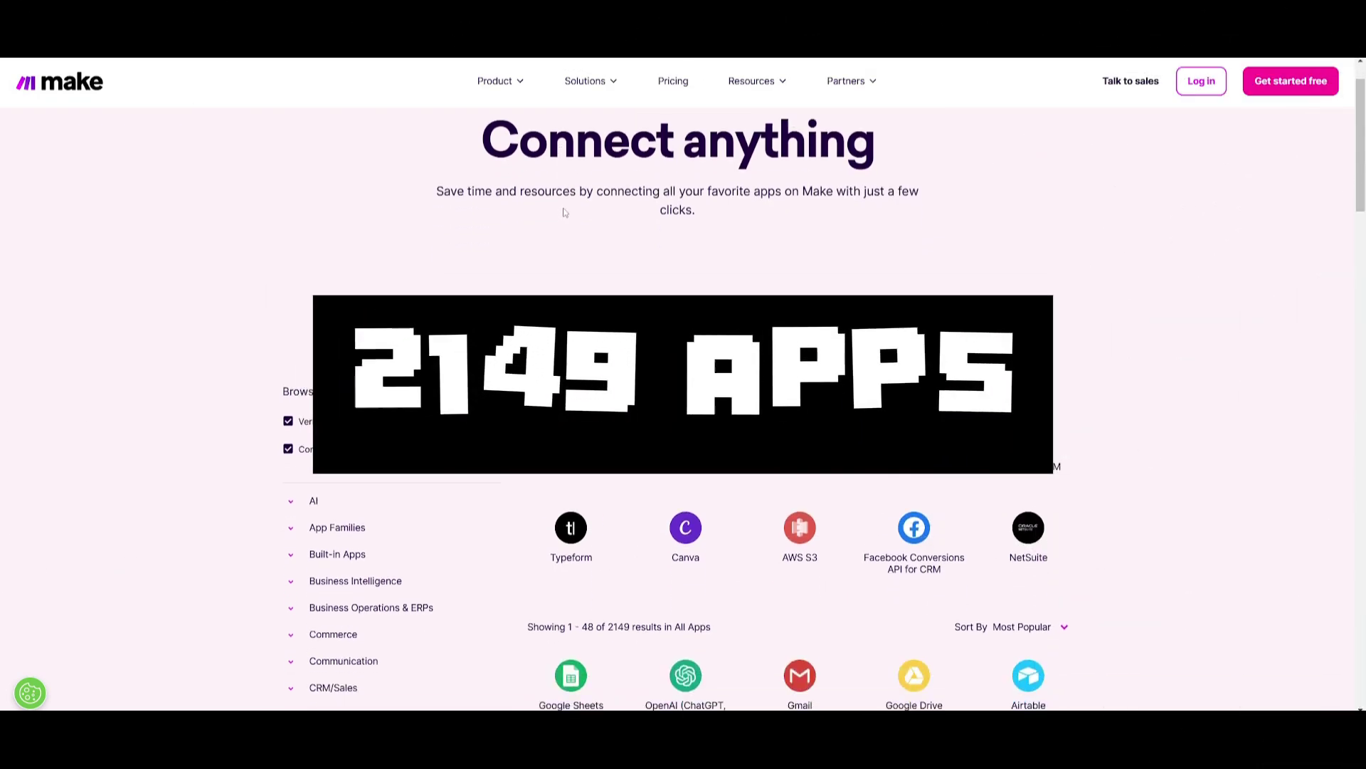
Browse the app integrations catalogue, including the Marketing and Education categories.
{"action": "scroll", "coordinate": [566, 208], "scroll_direction": "down", "scroll_amount": 2}
{"action": "scroll", "coordinate": [567, 210], "scroll_direction": "down", "scroll_amount": 5}
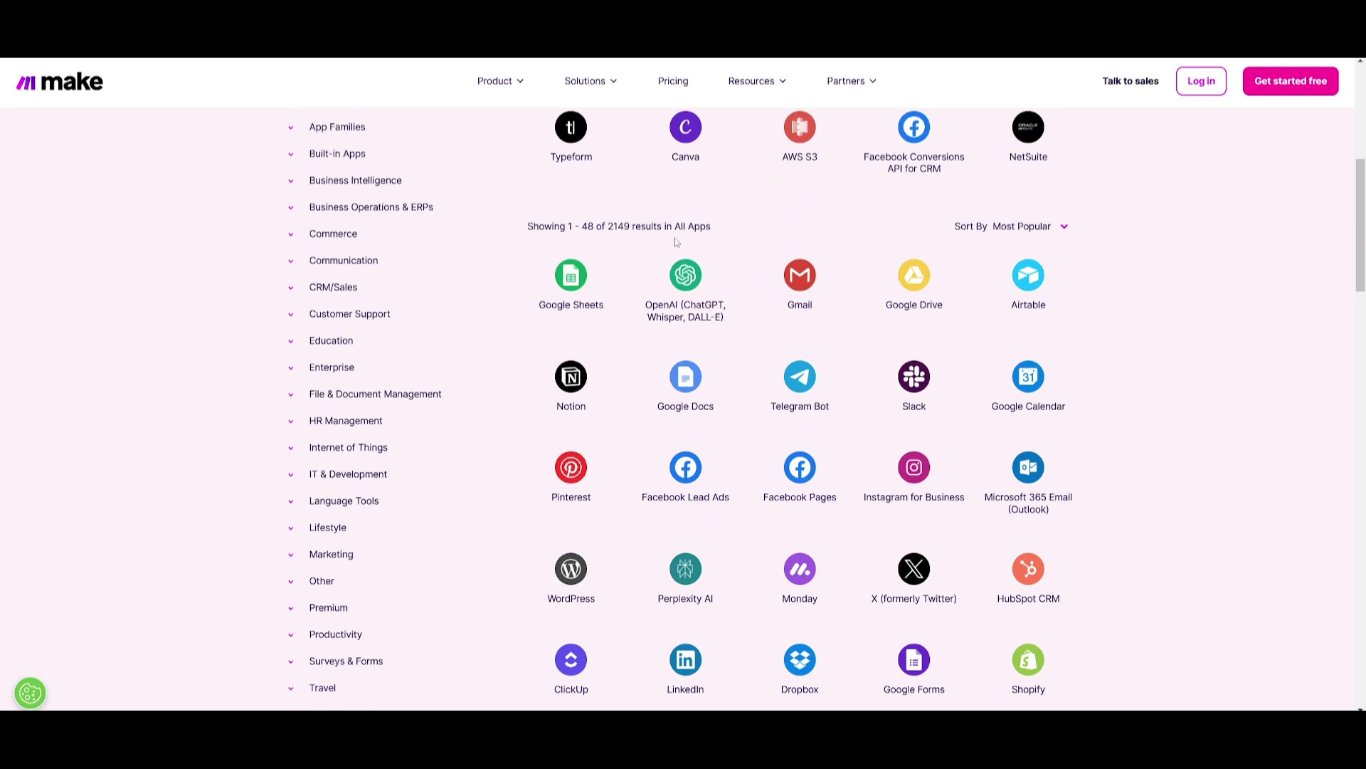
{"action": "scroll", "coordinate": [676, 243], "scroll_direction": "down", "scroll_amount": 5}
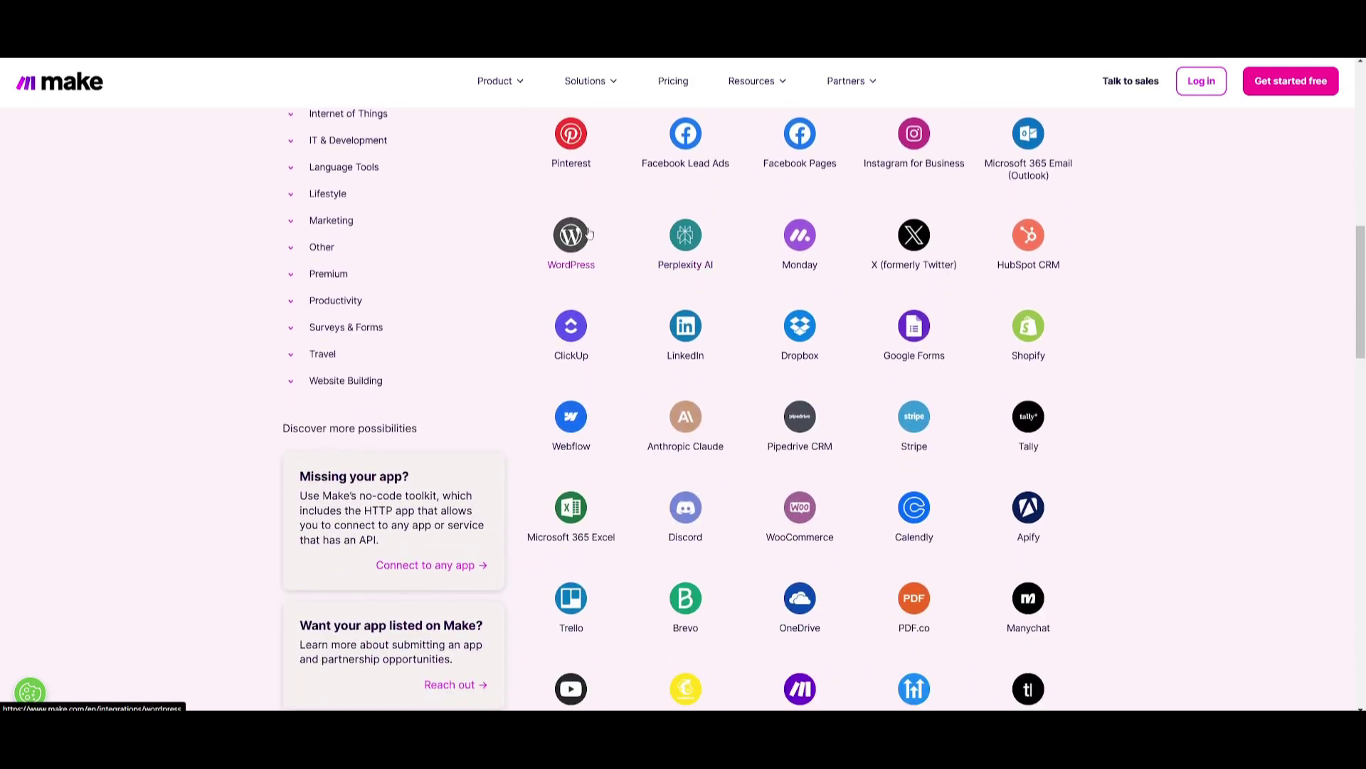
{"action": "left_click", "coordinate": [292, 223]}
{"action": "scroll", "coordinate": [292, 227], "scroll_direction": "up", "scroll_amount": 4}
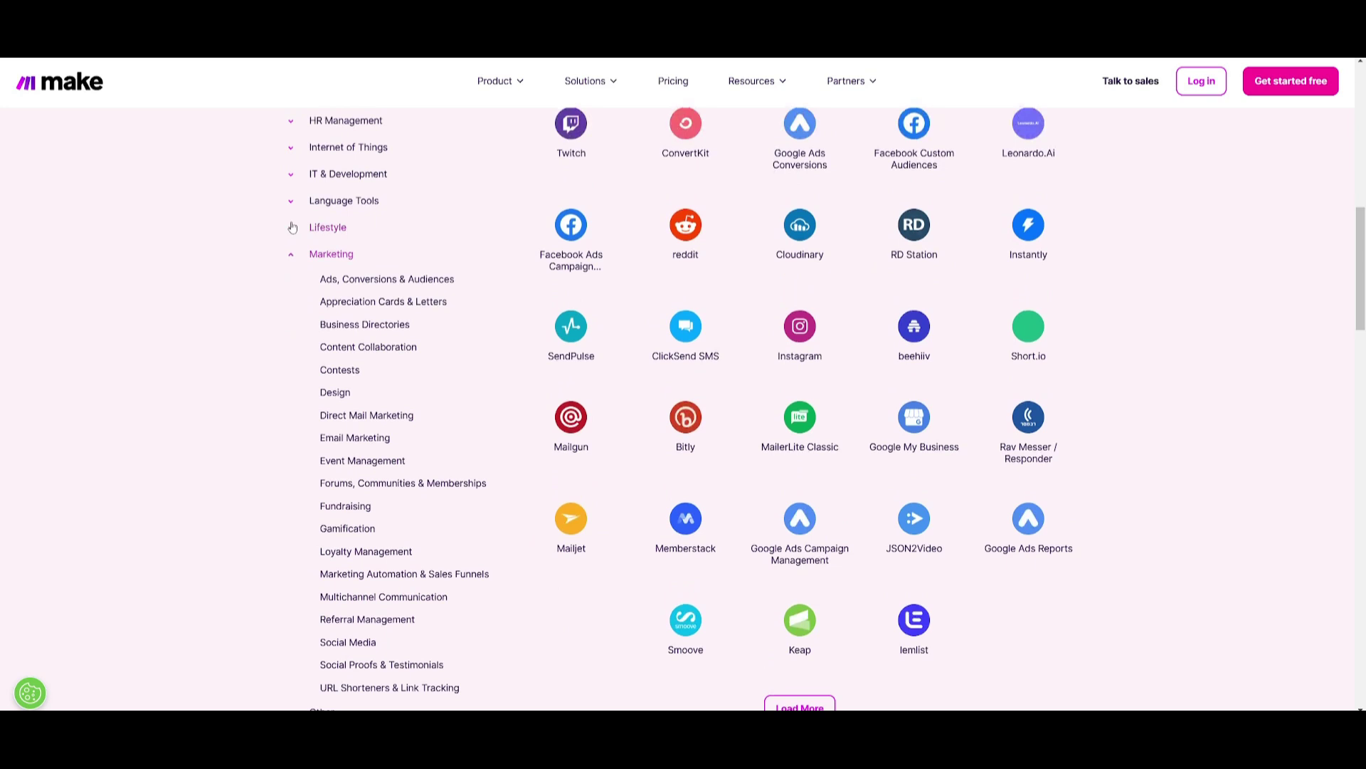
{"action": "left_click", "coordinate": [292, 272]}
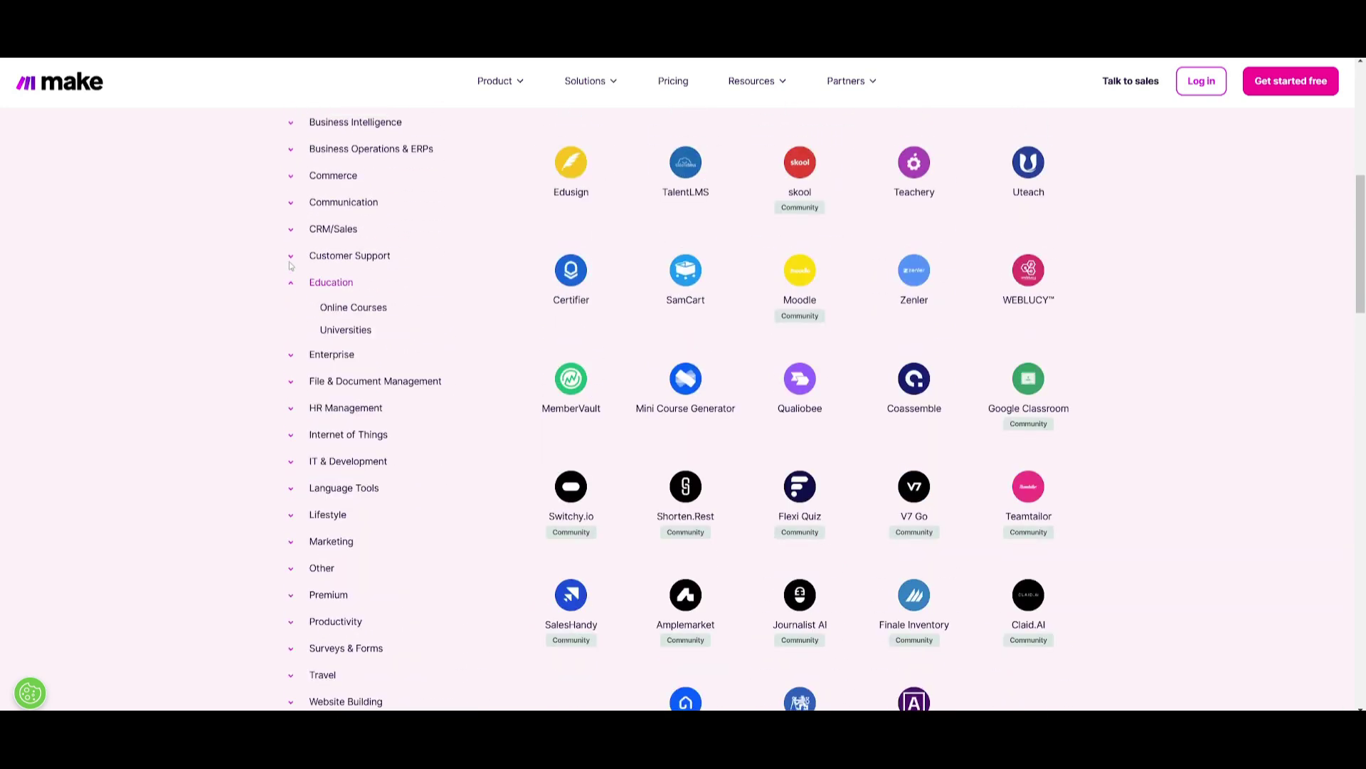
{"action": "scroll", "coordinate": [291, 277], "scroll_direction": "up", "scroll_amount": 1}
{"action": "left_click", "coordinate": [293, 288]}
{"action": "scroll", "coordinate": [286, 284], "scroll_direction": "up", "scroll_amount": 3}
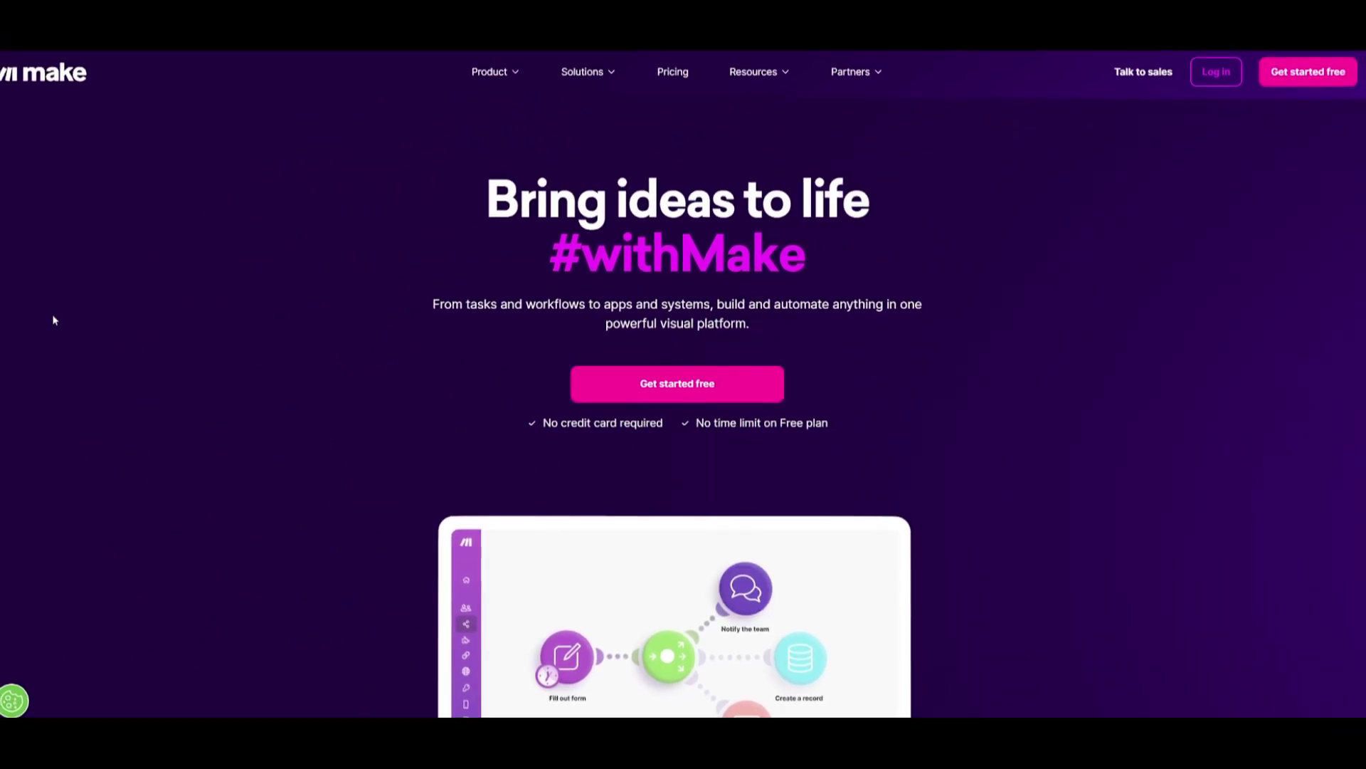
Look through the Make home page from the hero section to the "More than no-code workflow automation" section.
{"action": "scroll", "coordinate": [53, 317], "scroll_direction": "down", "scroll_amount": 3}
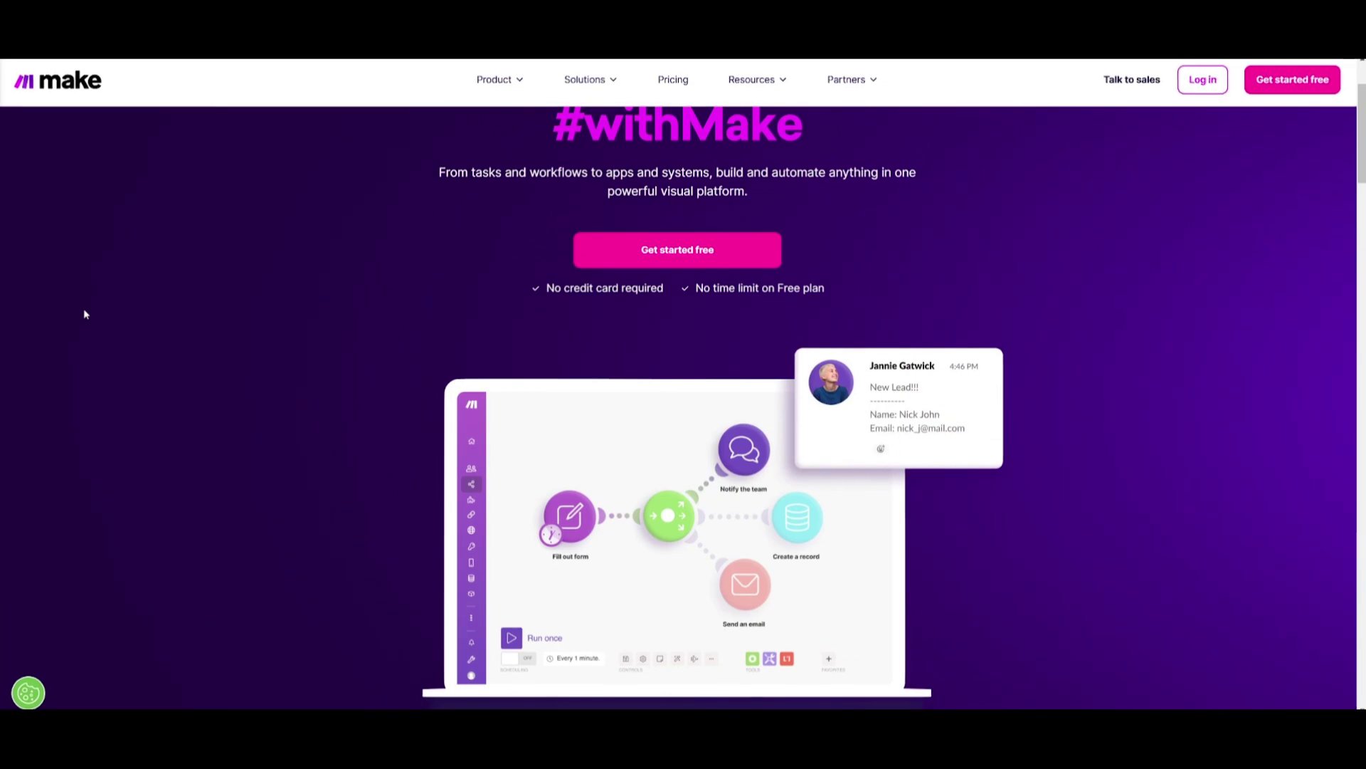
{"action": "scroll", "coordinate": [84, 314], "scroll_direction": "down", "scroll_amount": 1}
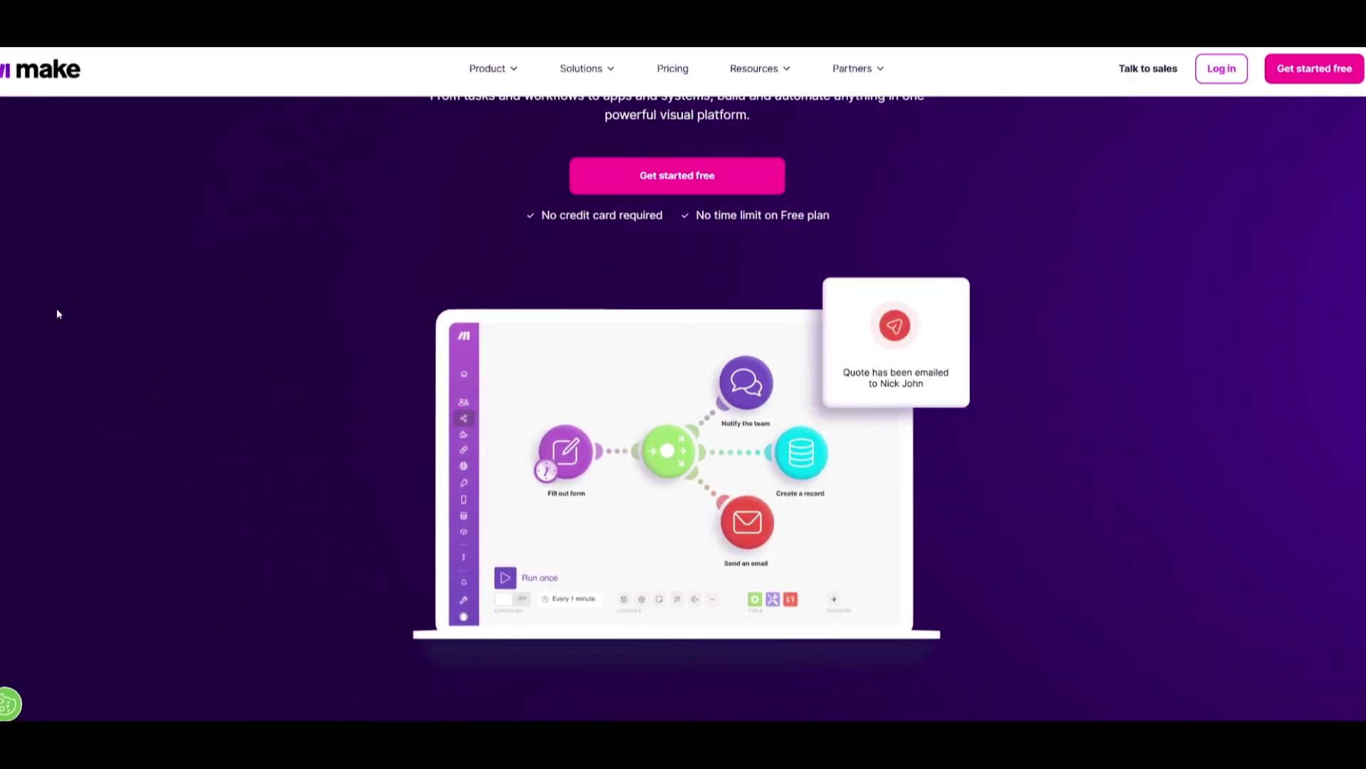
{"action": "scroll", "coordinate": [51, 312], "scroll_direction": "down", "scroll_amount": 2}
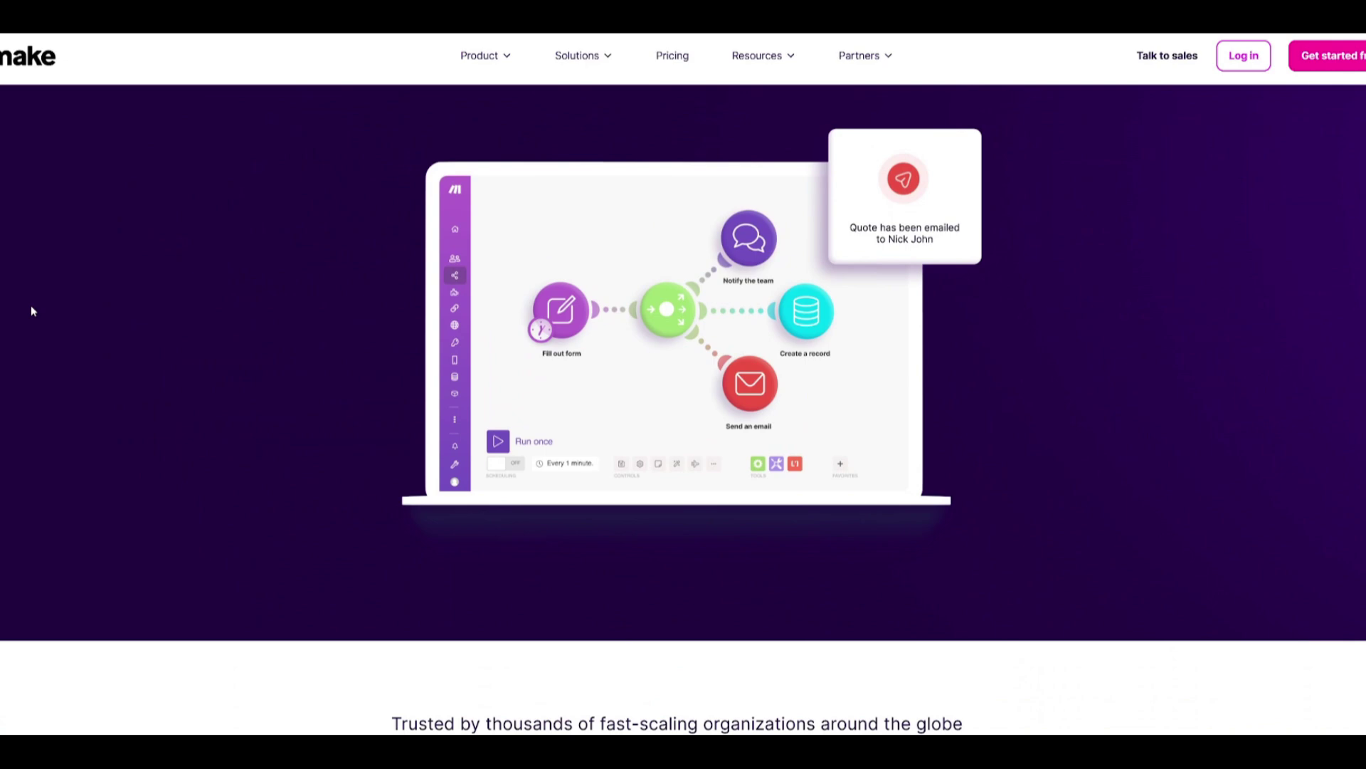
{"action": "scroll", "coordinate": [21, 308], "scroll_direction": "down", "scroll_amount": 1}
{"action": "scroll", "coordinate": [12, 304], "scroll_direction": "down", "scroll_amount": 3}
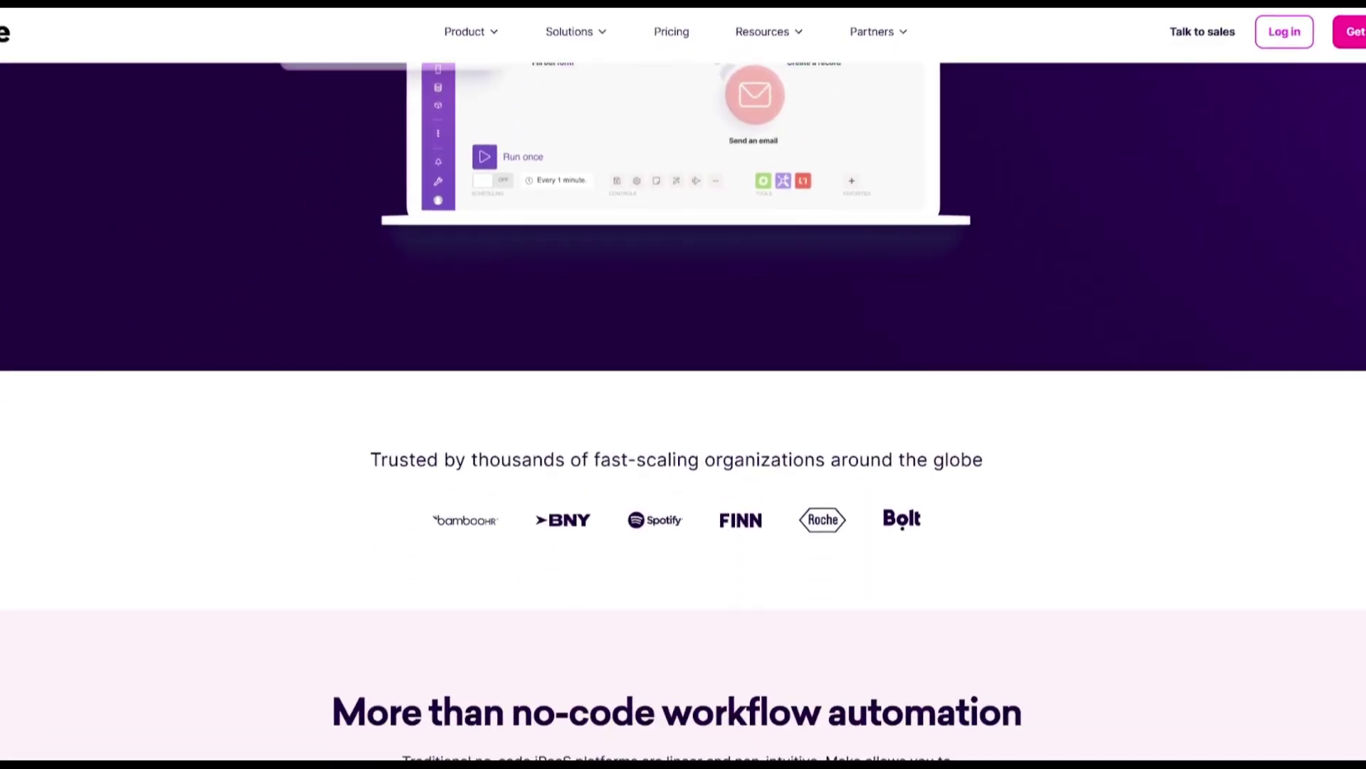
{"action": "scroll", "coordinate": [683, 384], "scroll_direction": "down", "scroll_amount": 5}
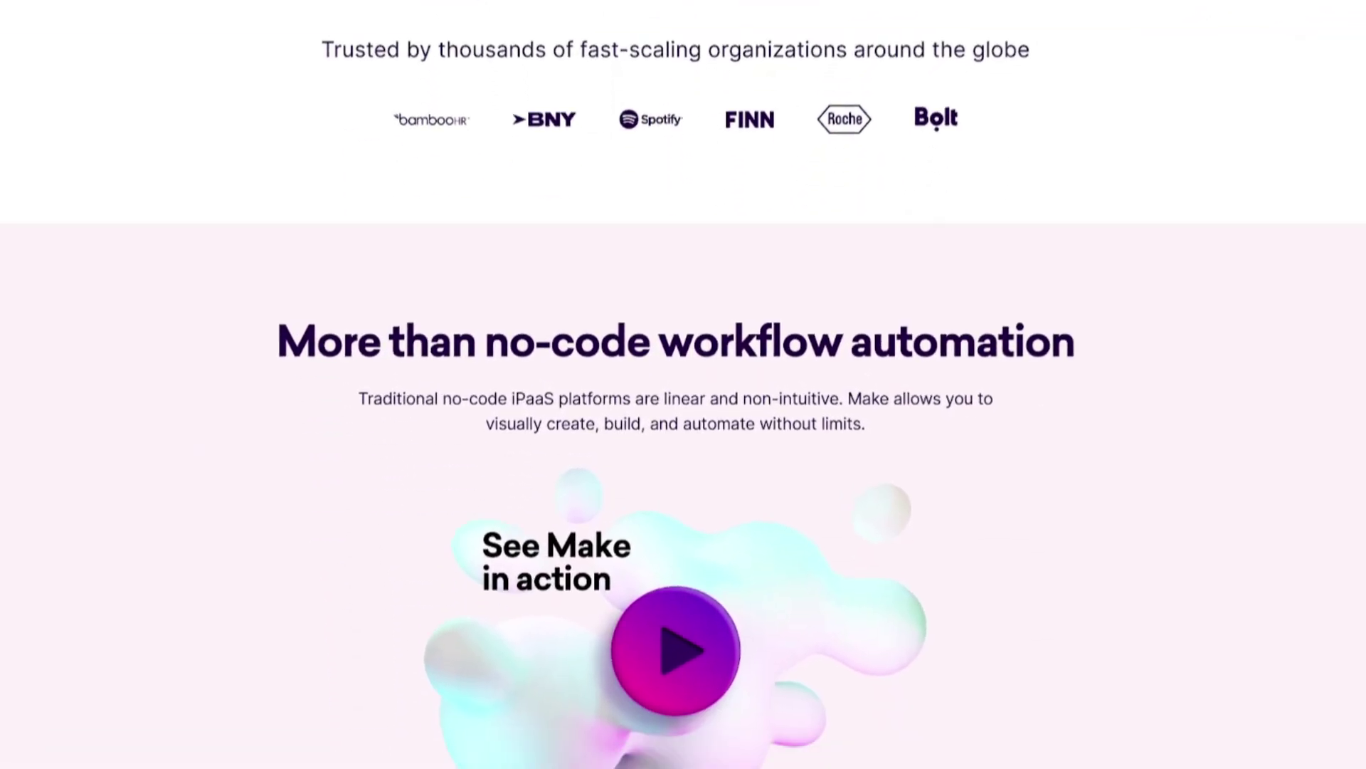
{"action": "scroll", "coordinate": [683, 385], "scroll_direction": "down", "scroll_amount": 1}
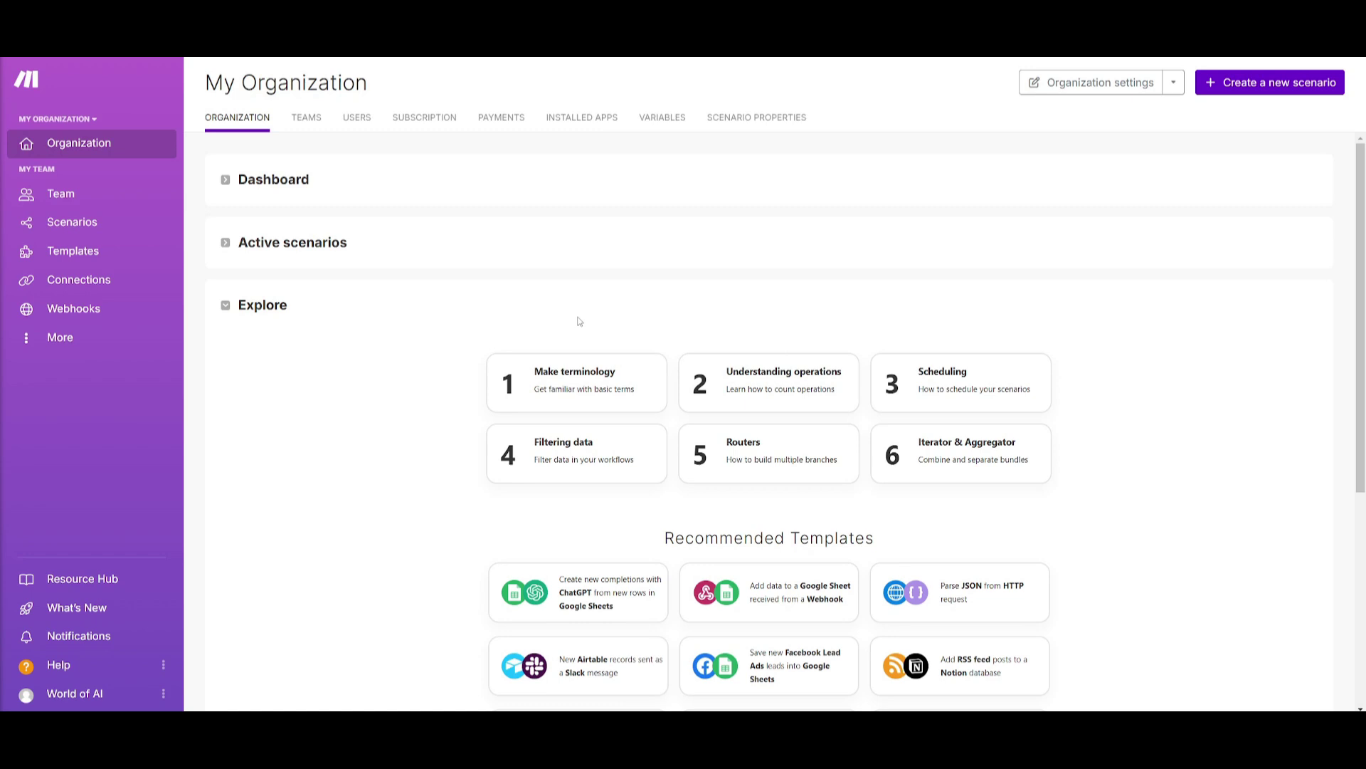
Check the organization's teams and expand the organization Dashboard to view plan and usage details.
{"action": "left_click", "coordinate": [304, 118]}
{"action": "left_click", "coordinate": [241, 126]}
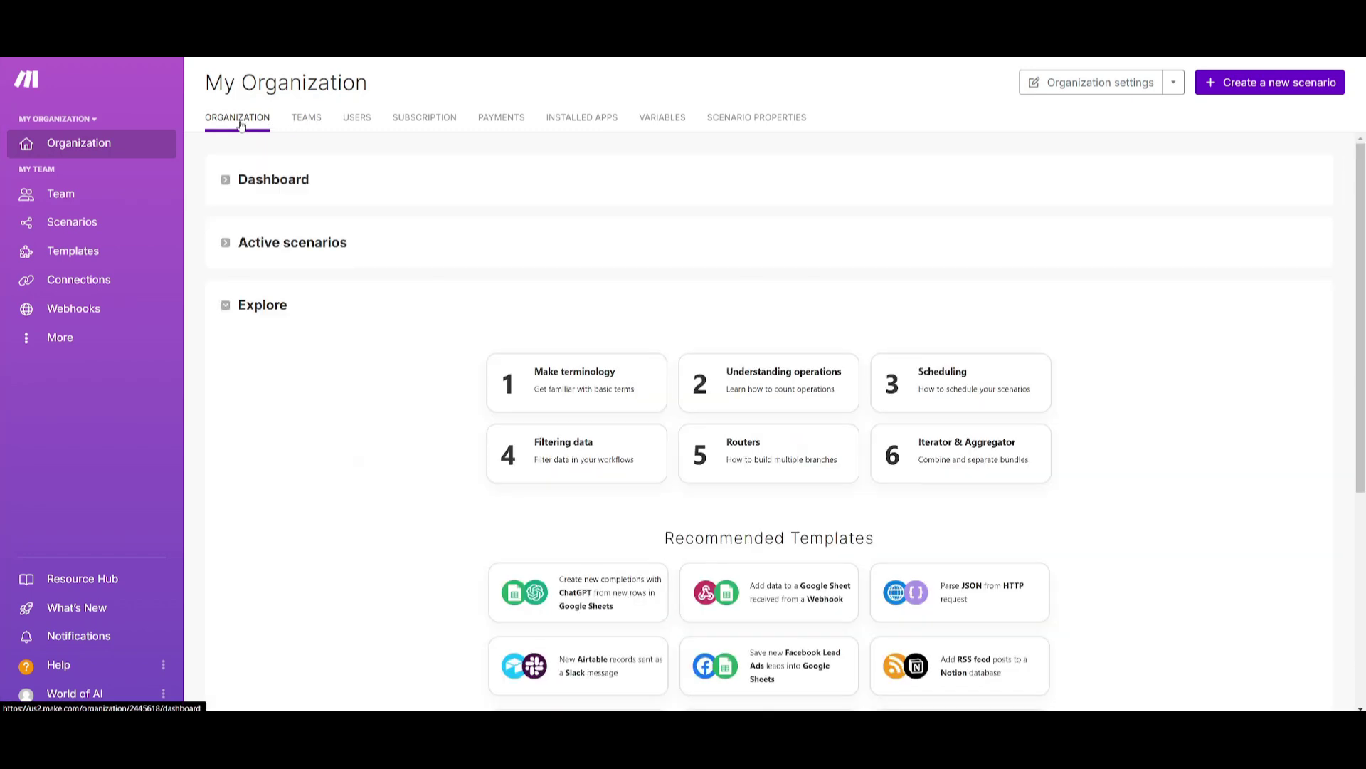
{"action": "left_click", "coordinate": [237, 181]}
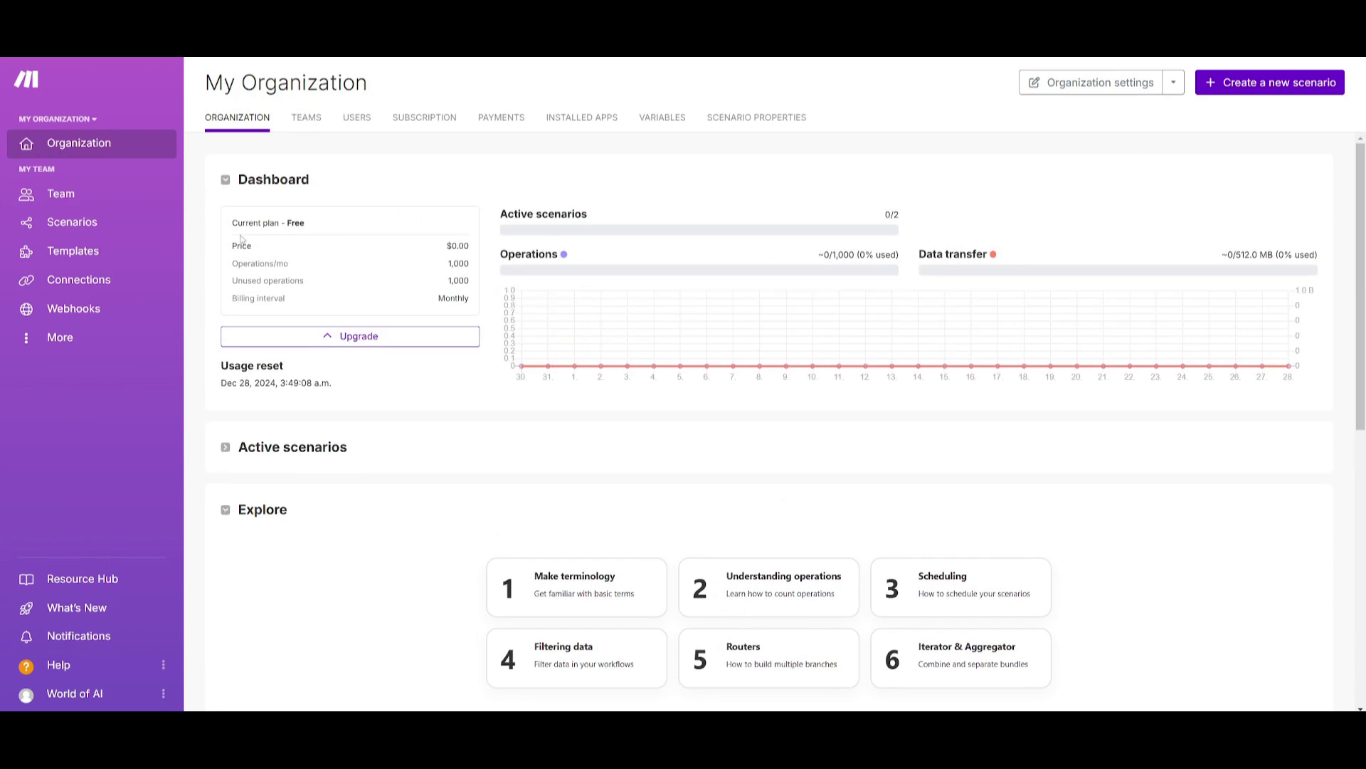
View the team overview and its user list, and open the list of all scenarios.
{"action": "left_click", "coordinate": [59, 200]}
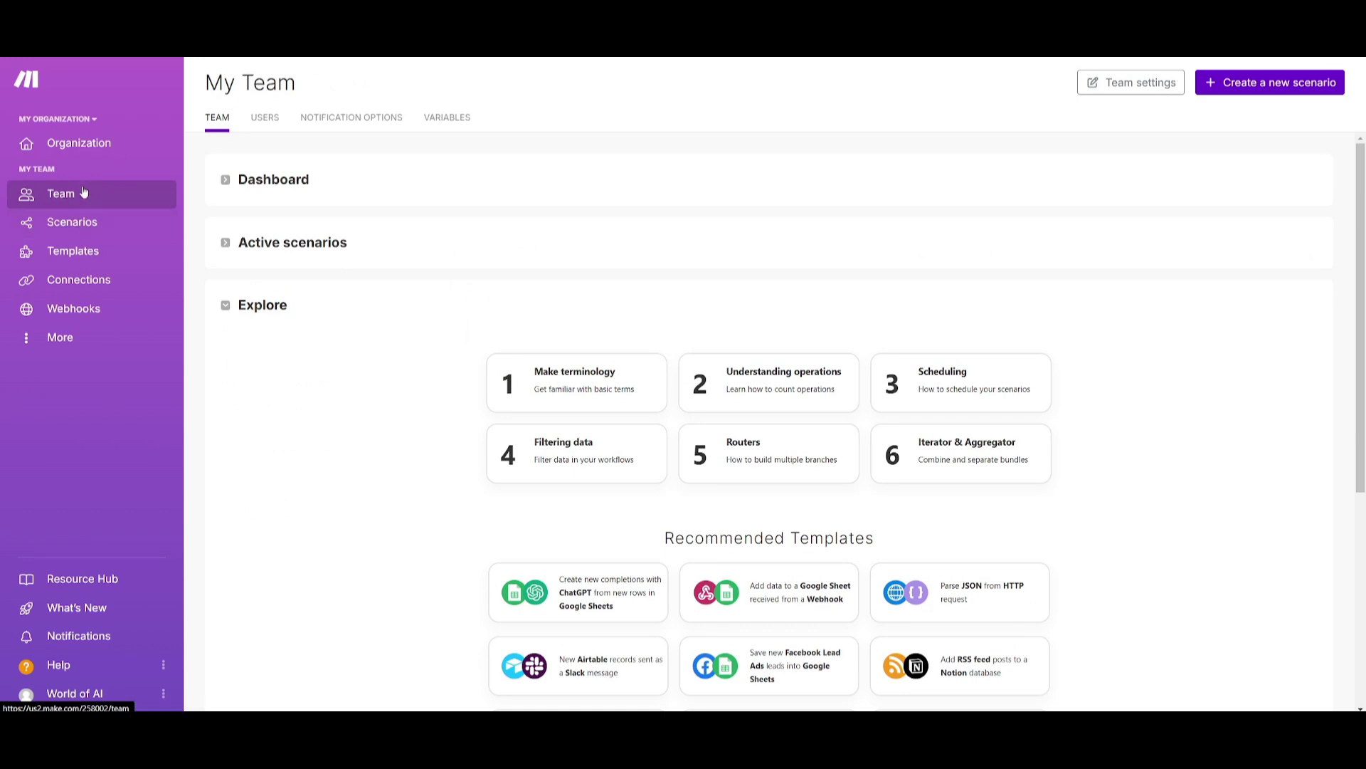
{"action": "left_click", "coordinate": [264, 117]}
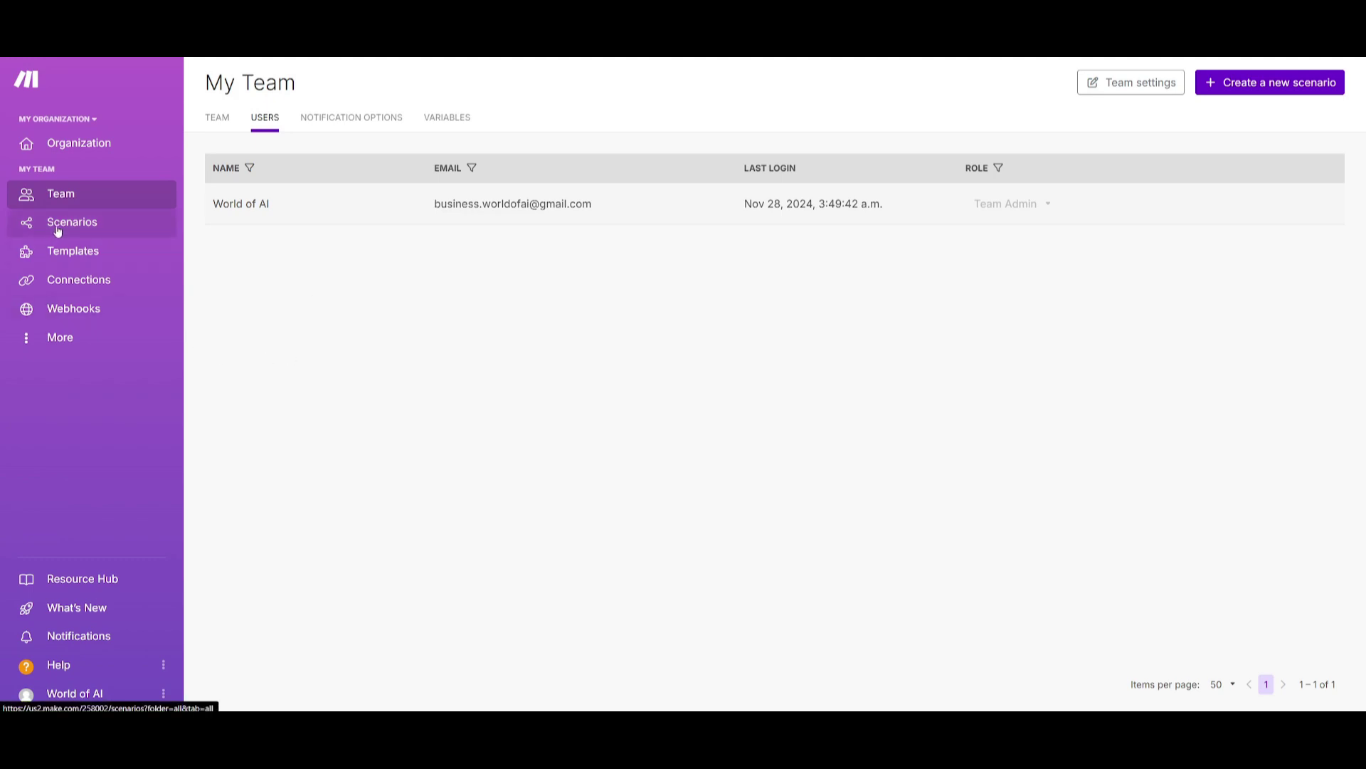
{"action": "left_click", "coordinate": [58, 227]}
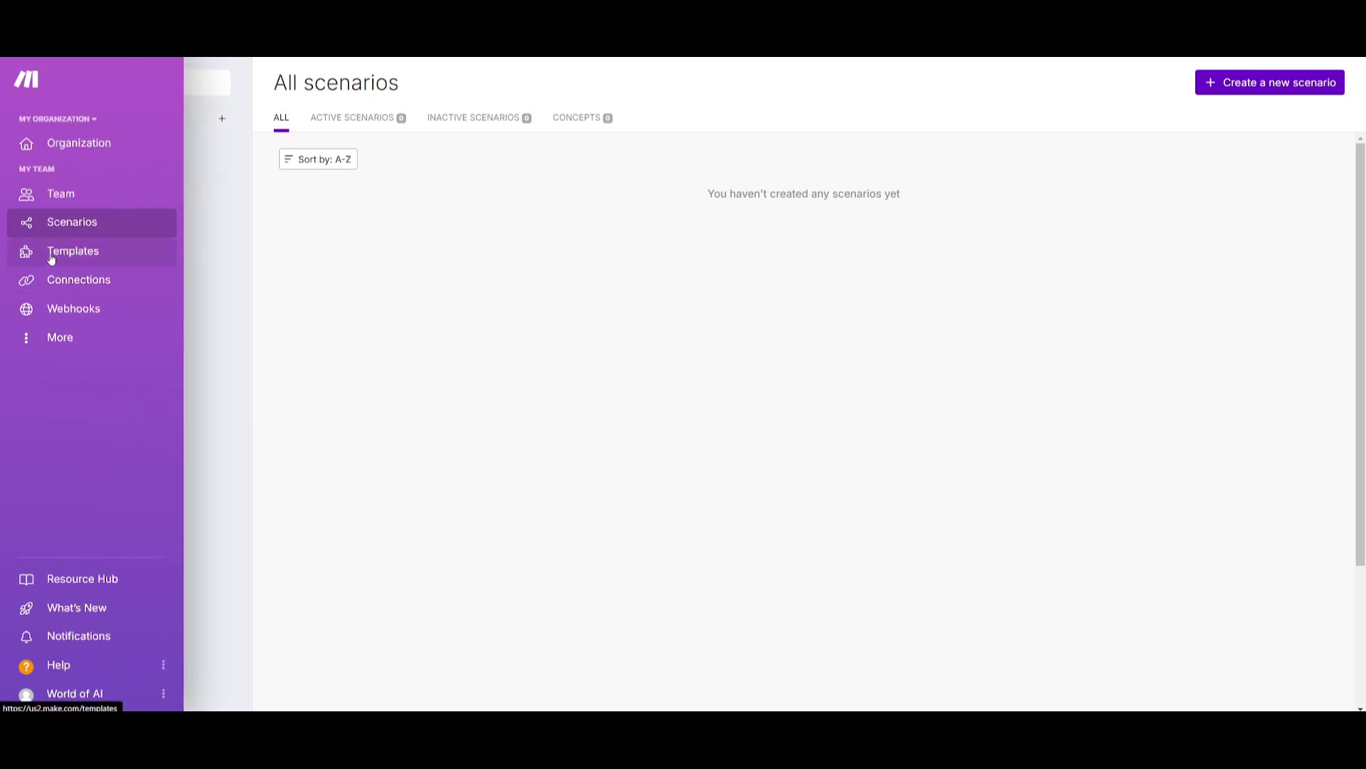
Create a new scenario from the public template "Generate ChatGPT Completions from Google Sheets Rows".
{"action": "left_click", "coordinate": [50, 257]}
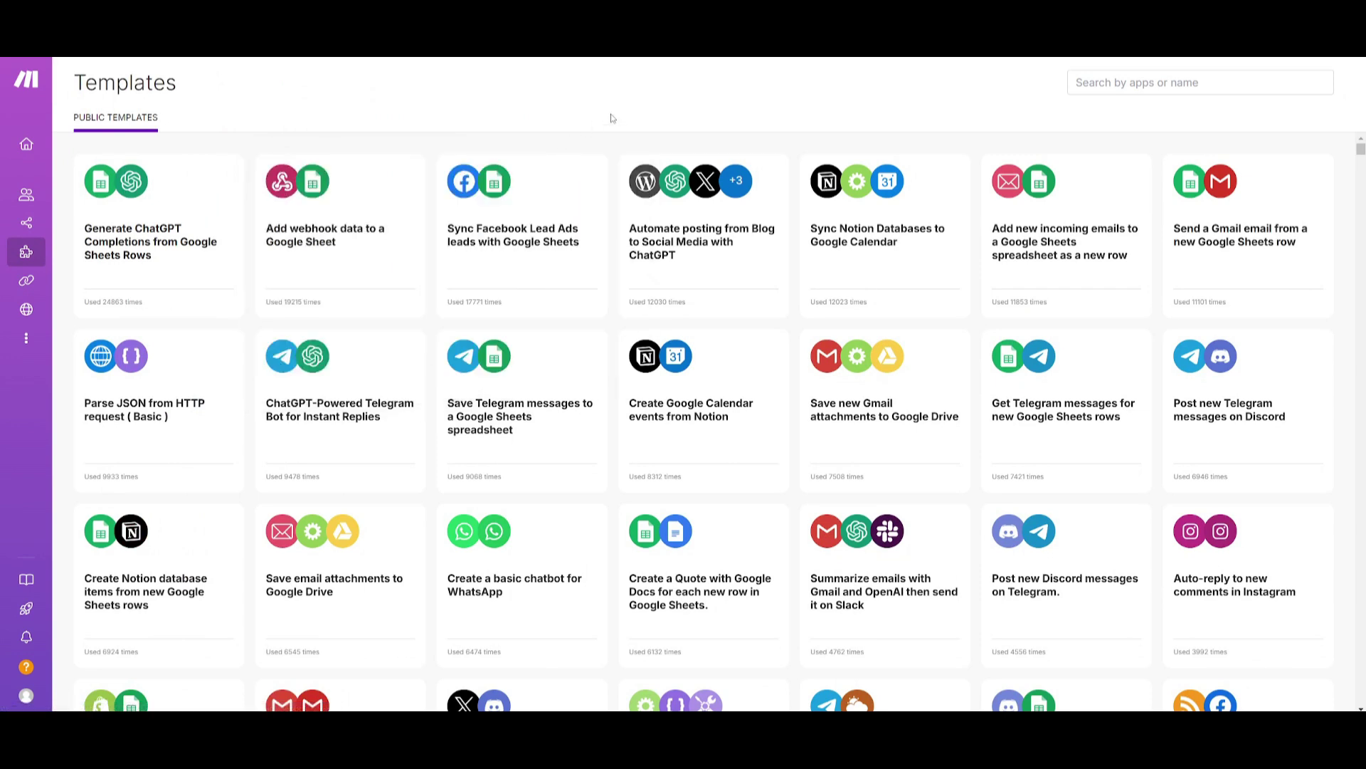
{"action": "mouse_move", "coordinate": [797, 176]}
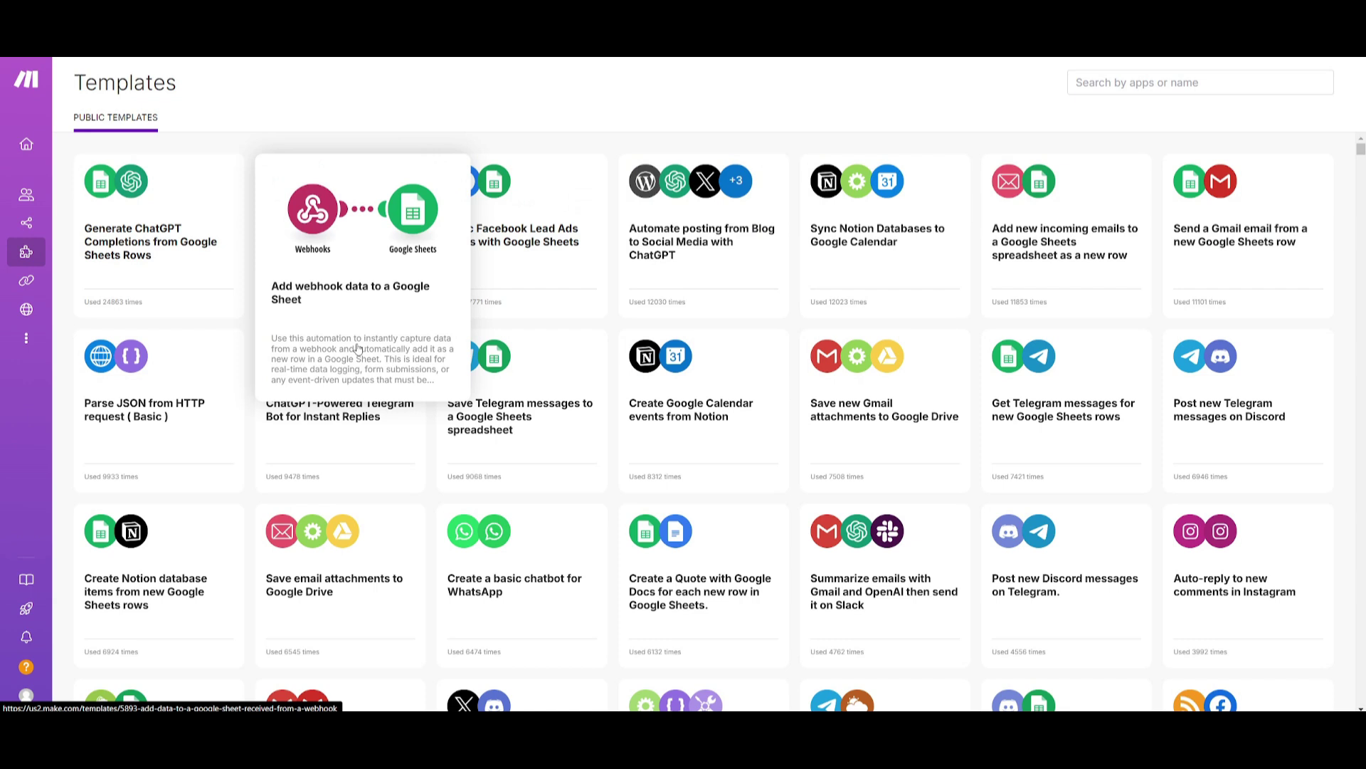
{"action": "mouse_move", "coordinate": [1154, 174]}
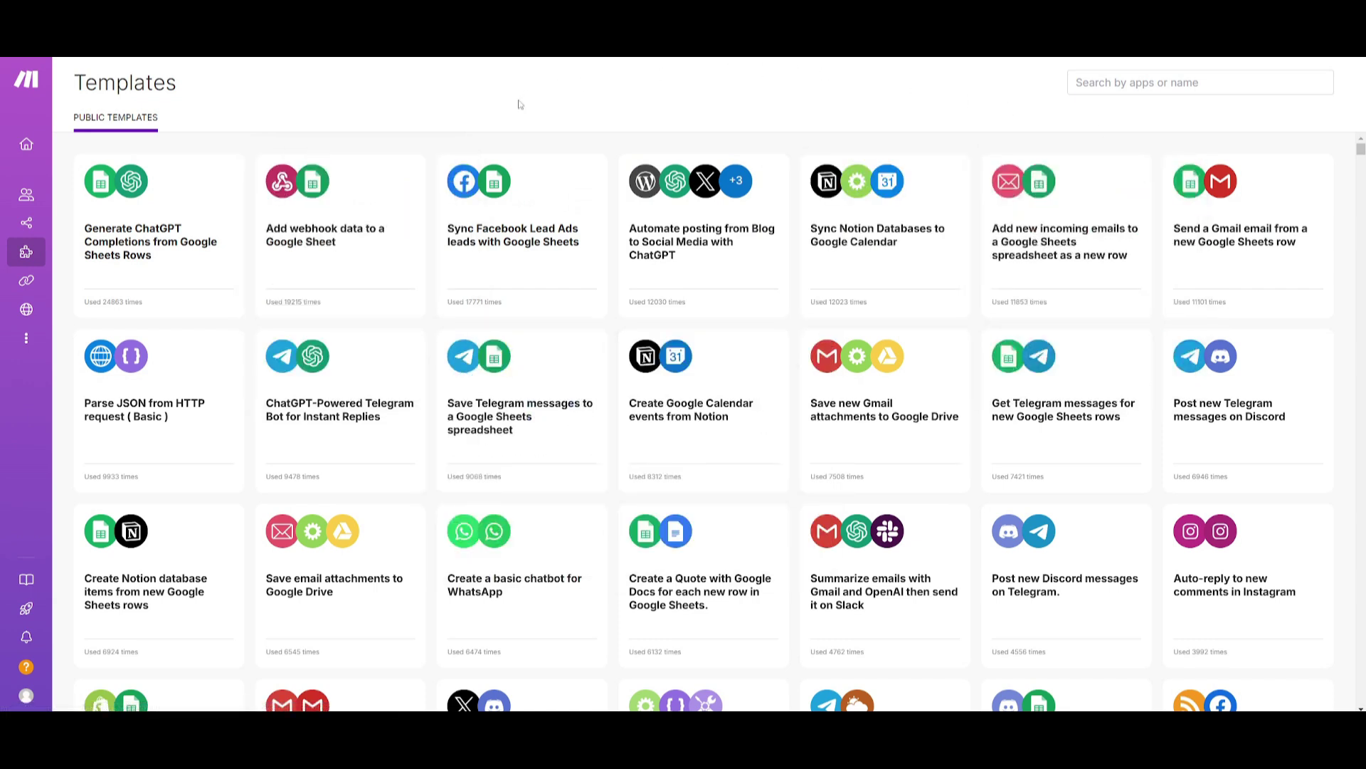
{"action": "mouse_move", "coordinate": [569, 363]}
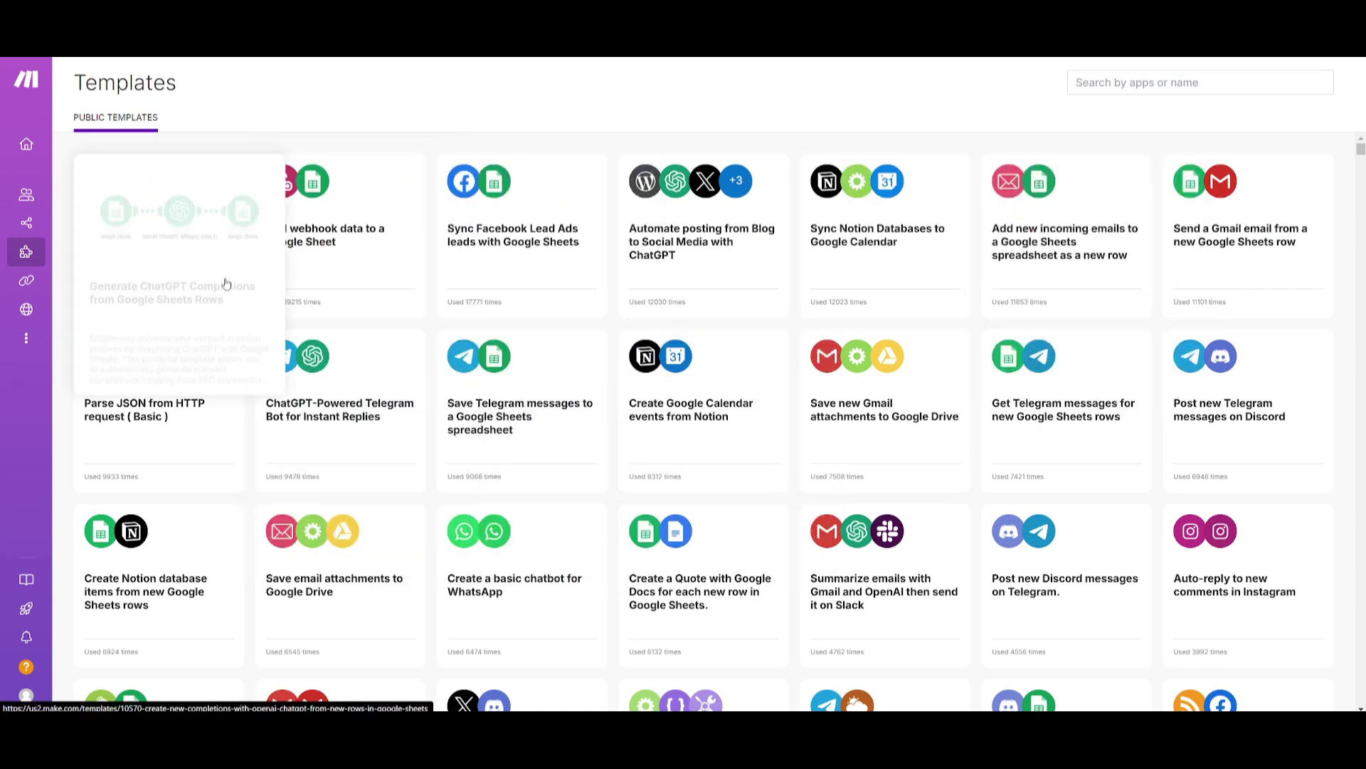
{"action": "mouse_move", "coordinate": [119, 233]}
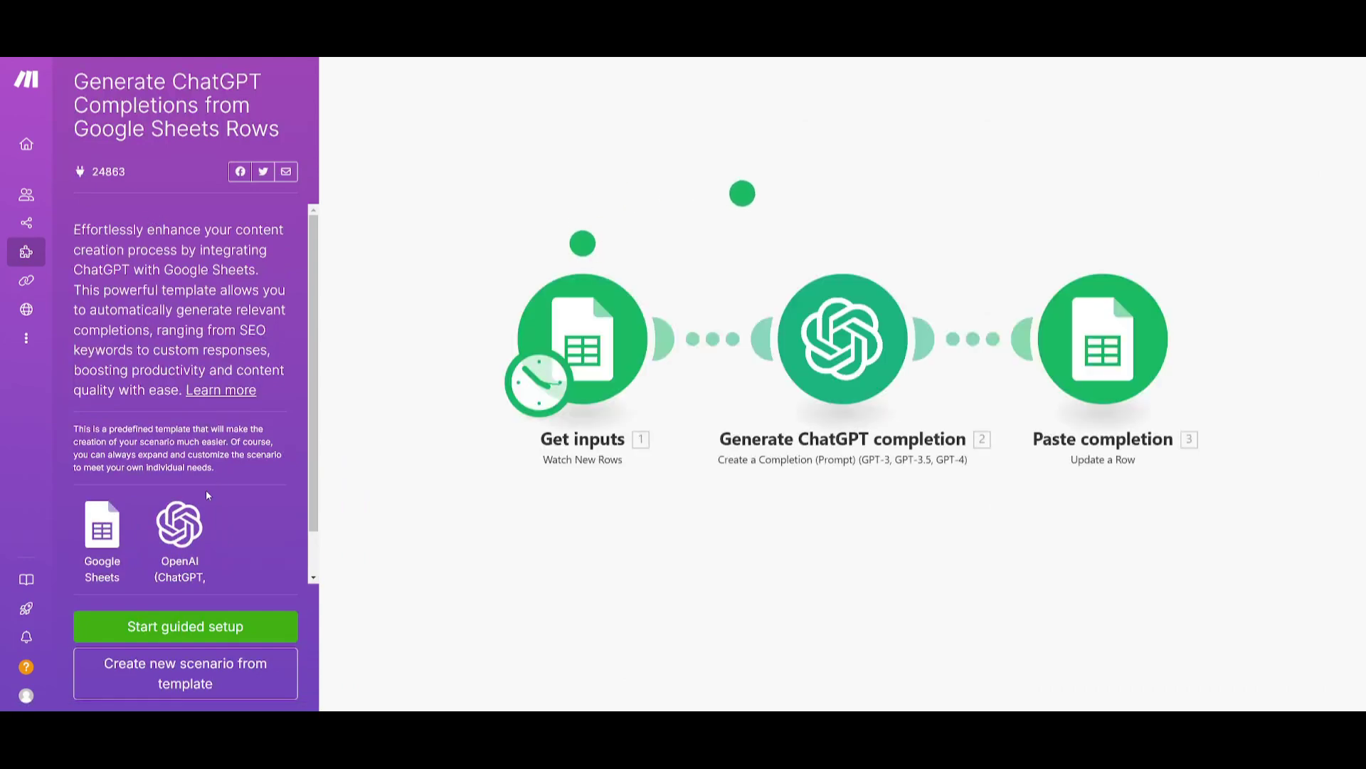
{"action": "left_click", "coordinate": [231, 660]}
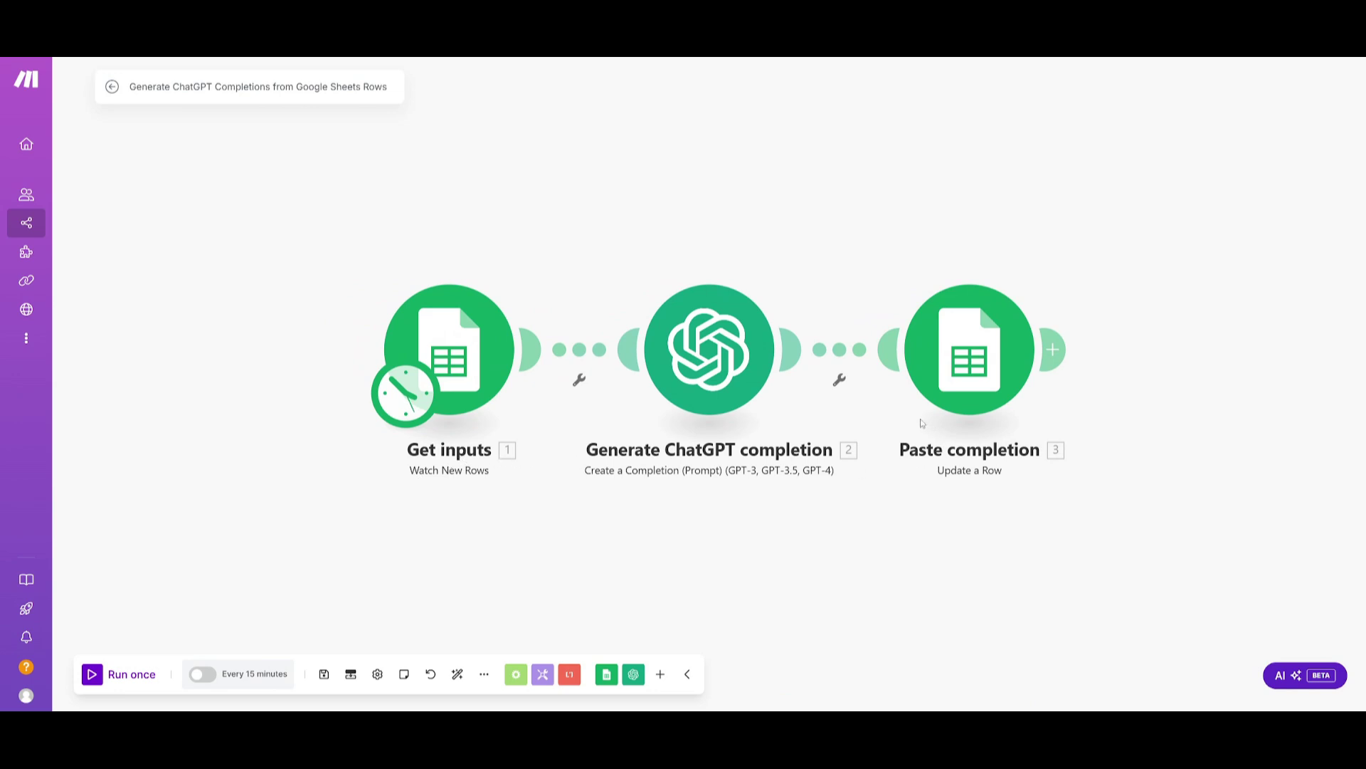
Inspect the connection settings of the Get inputs and Generate ChatGPT completion modules, closing each without choosing an account.
{"action": "left_click", "coordinate": [469, 383]}
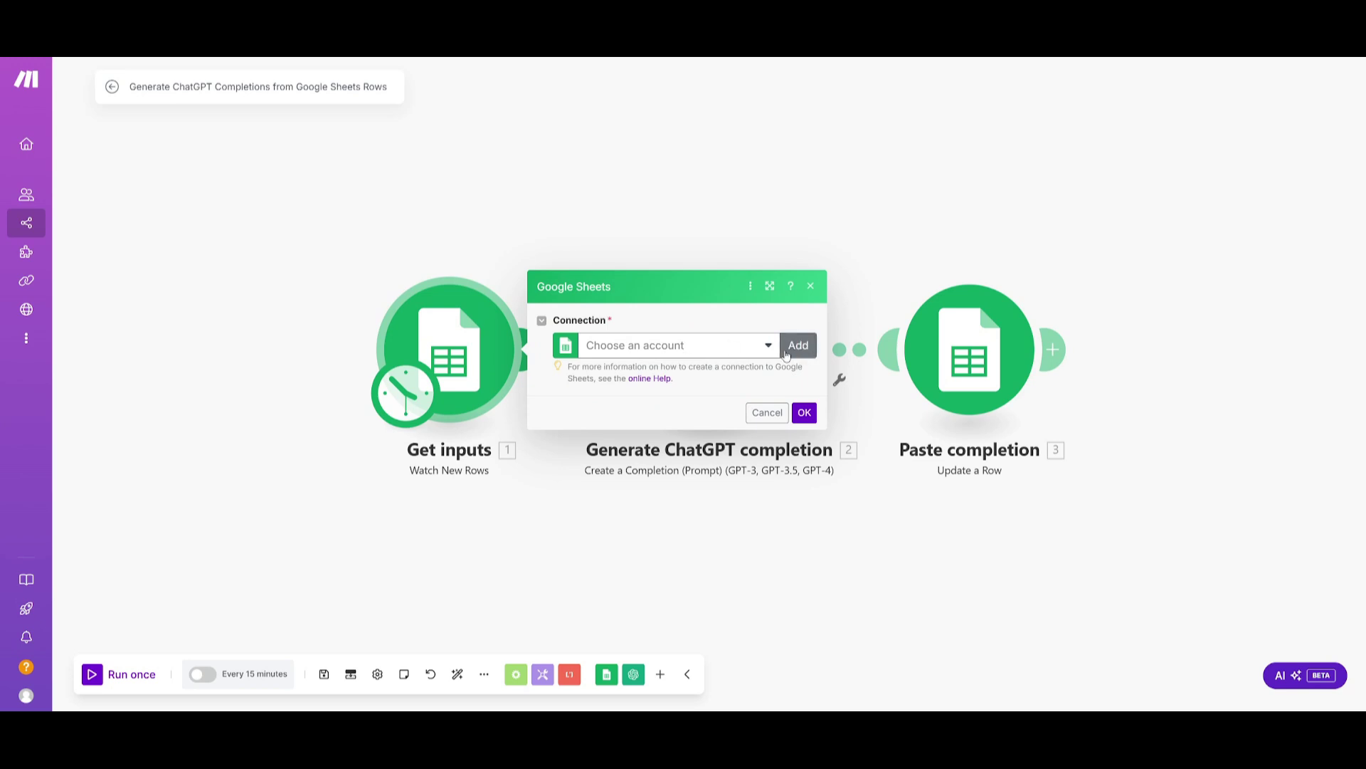
{"action": "left_click", "coordinate": [698, 504]}
{"action": "left_click", "coordinate": [737, 379]}
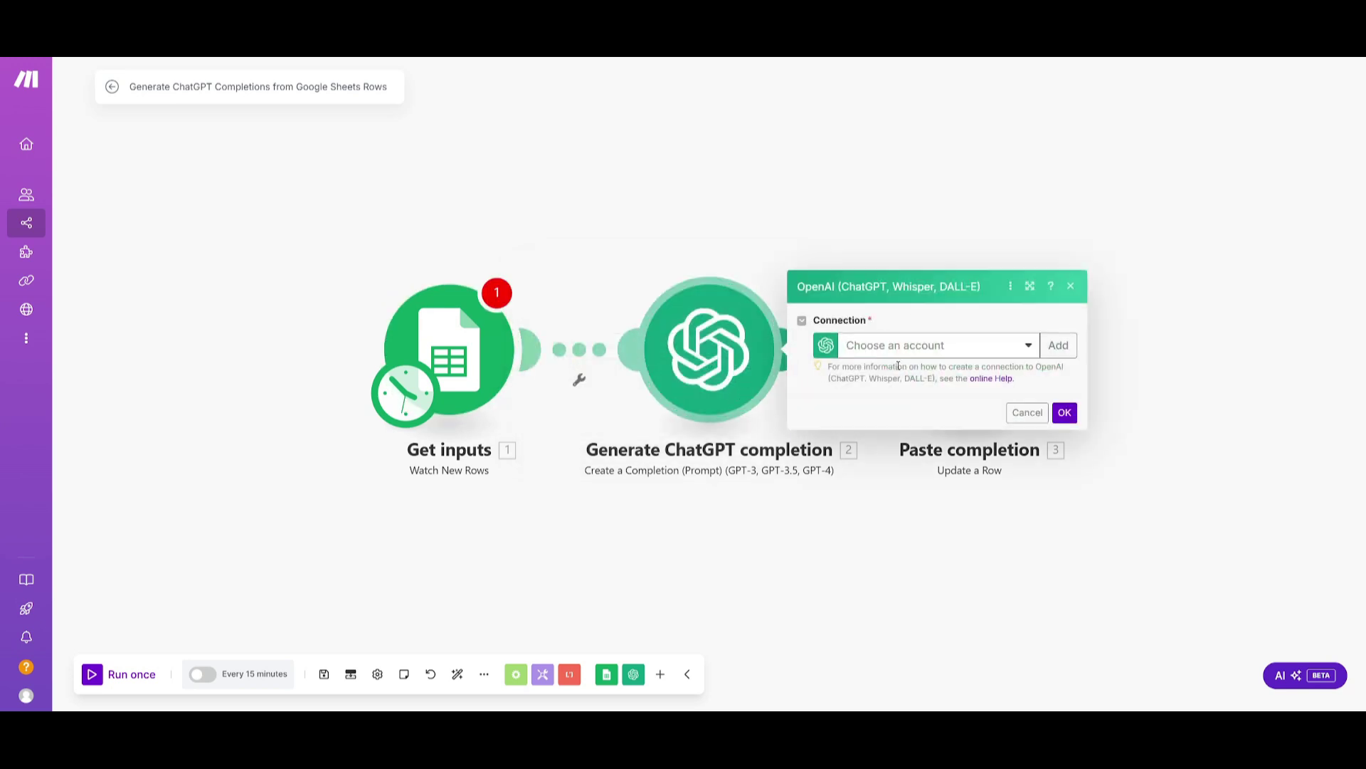
{"action": "left_click", "coordinate": [856, 543]}
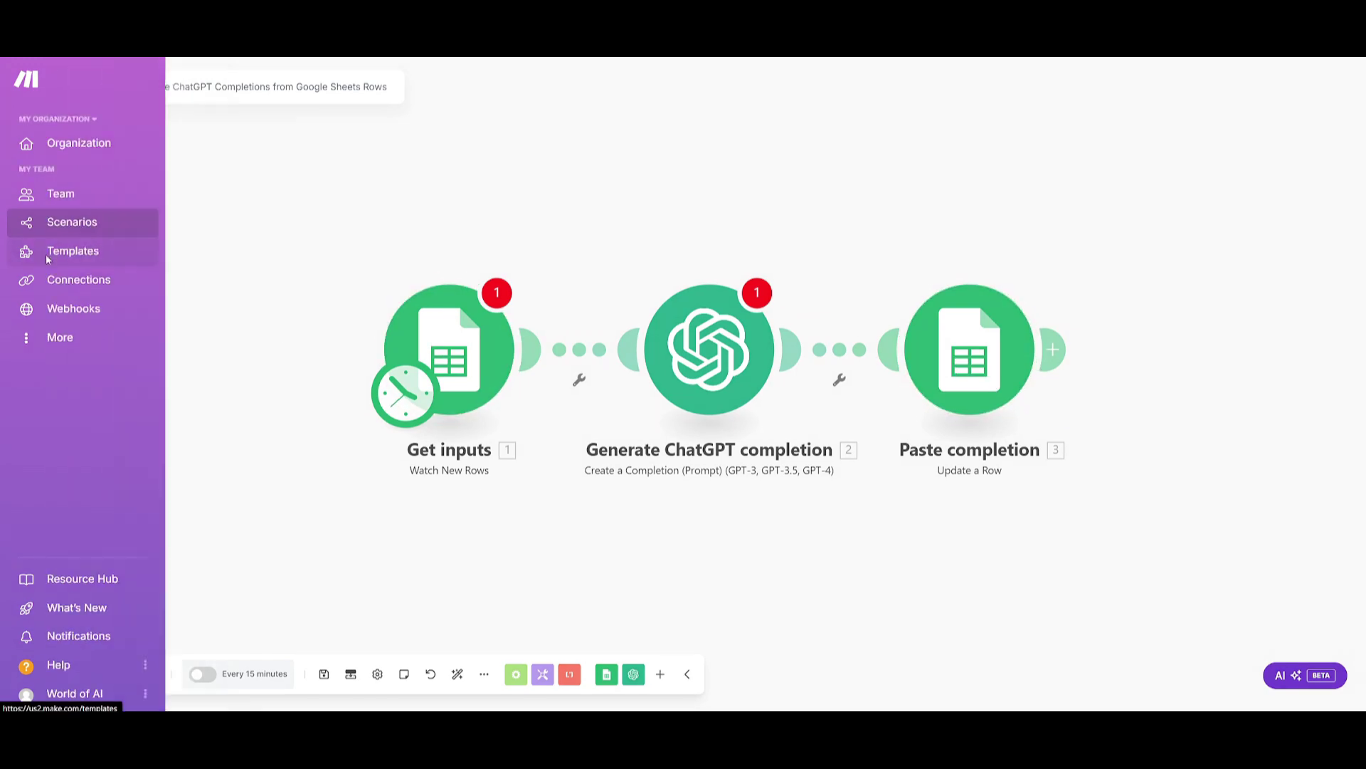
Return to the public templates library and browse the available templates.
{"action": "left_click", "coordinate": [44, 254]}
{"action": "left_click", "coordinate": [804, 188]}
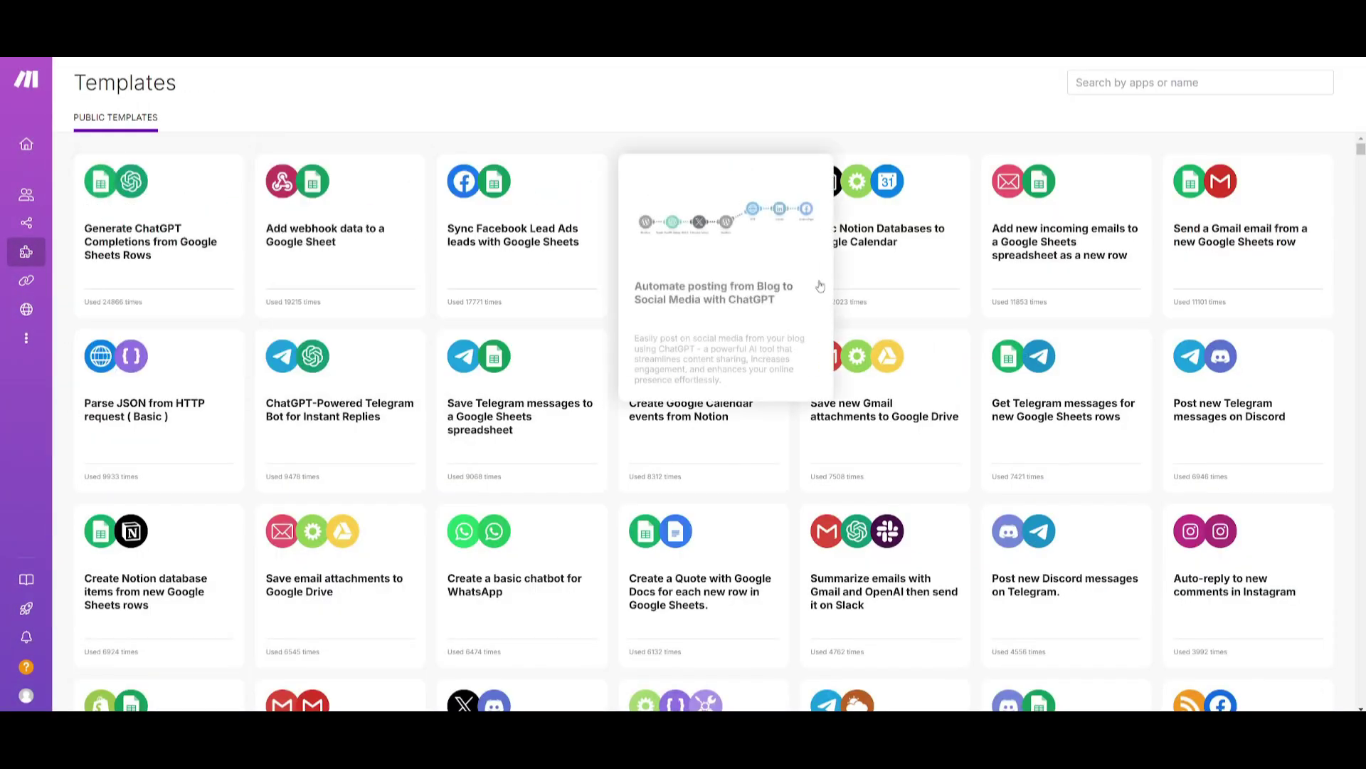
{"action": "scroll", "coordinate": [971, 258], "scroll_direction": "down", "scroll_amount": 2}
{"action": "scroll", "coordinate": [971, 257], "scroll_direction": "down", "scroll_amount": 2}
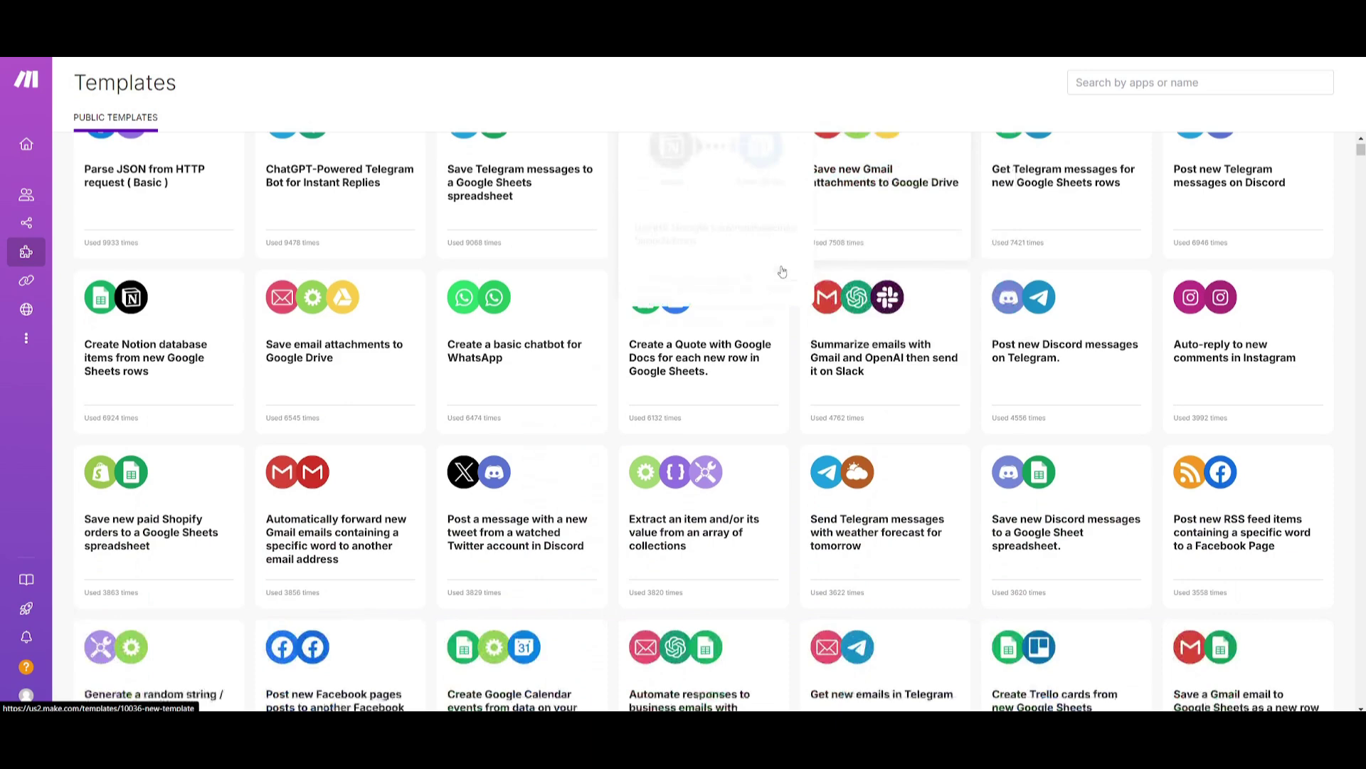
{"action": "scroll", "coordinate": [967, 354], "scroll_direction": "up", "scroll_amount": 4}
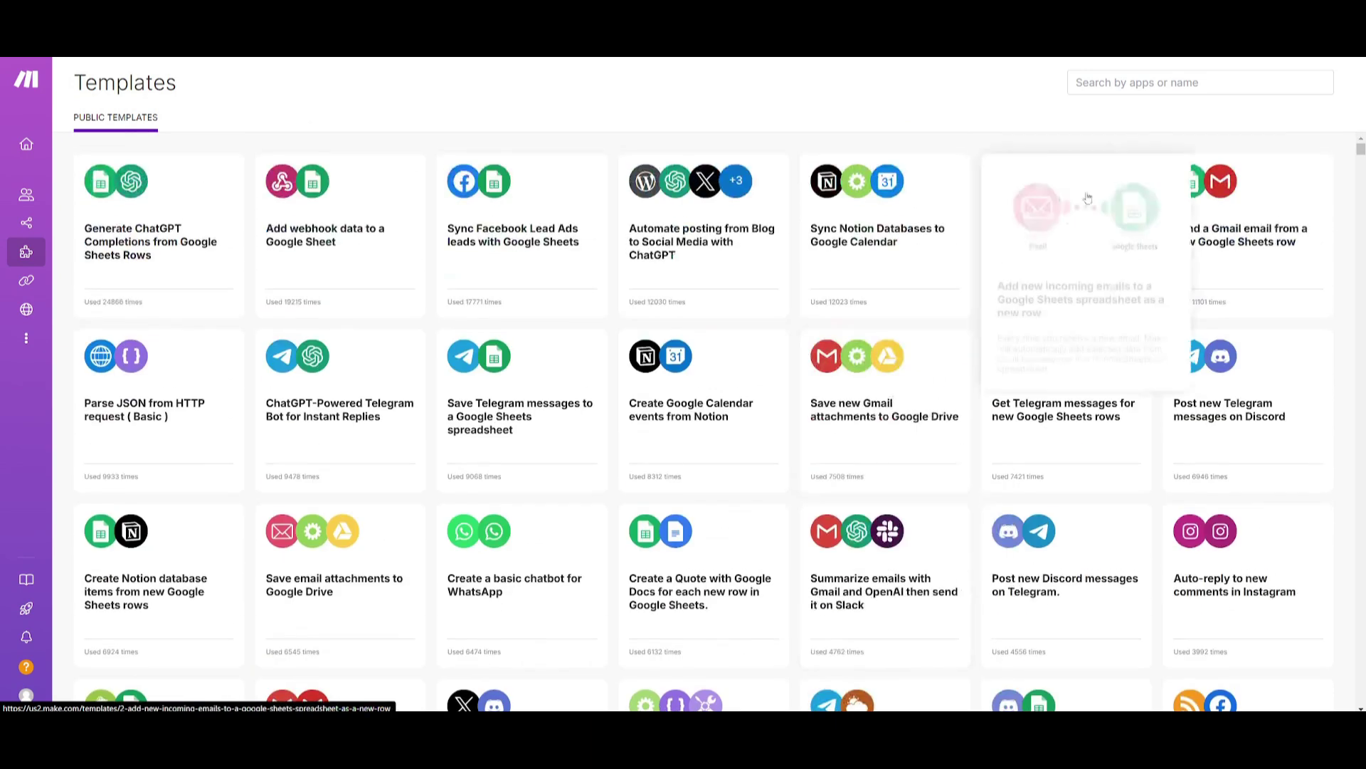
Filter the public templates by the Discord app and look through the matching templates.
{"action": "left_click", "coordinate": [1136, 91]}
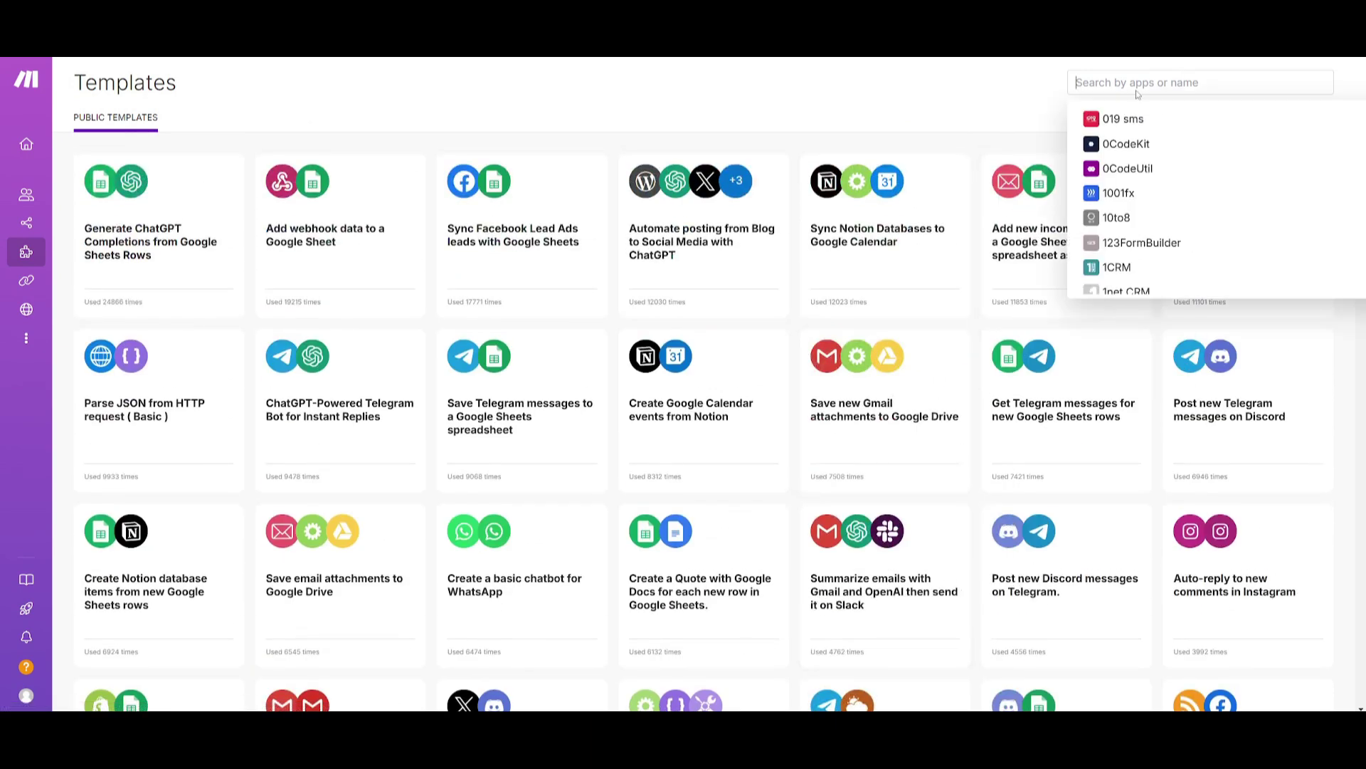
{"action": "type", "text": "discord"}
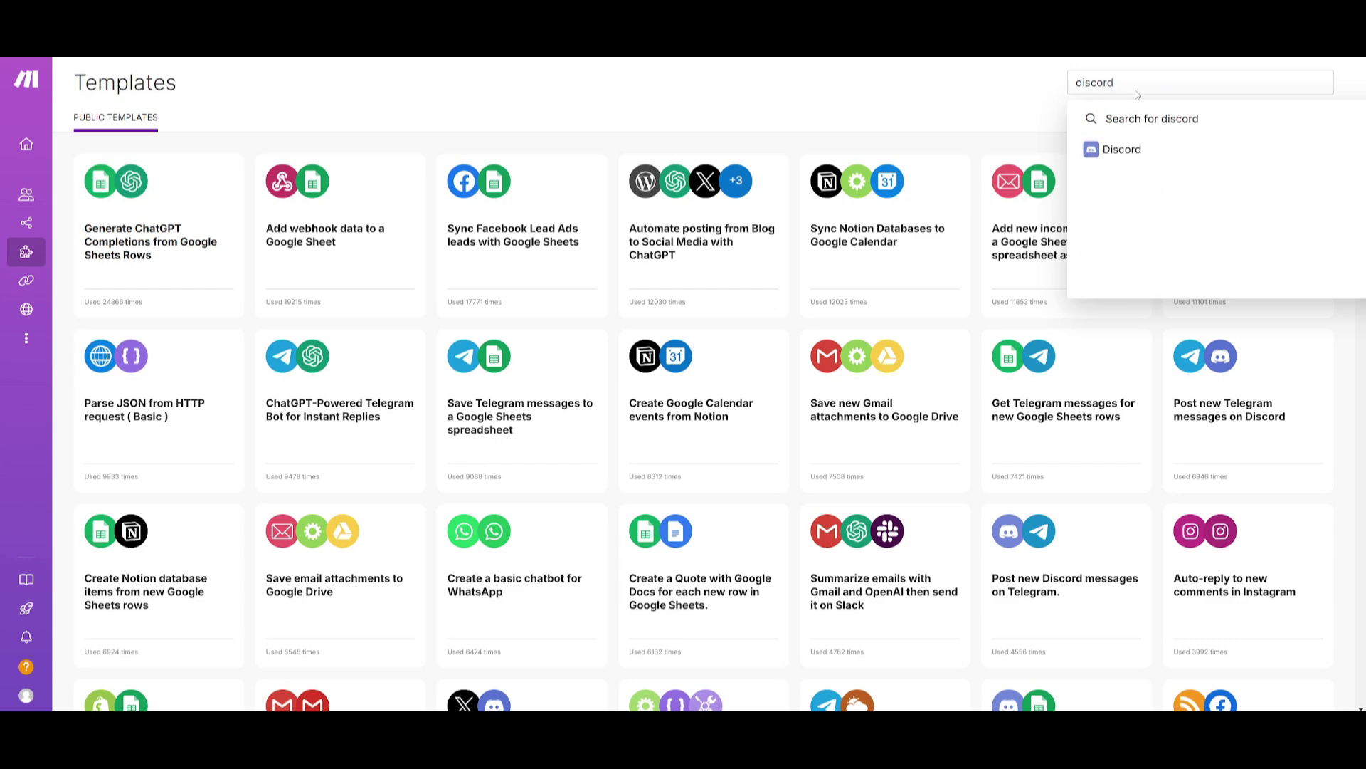
{"action": "left_click", "coordinate": [1117, 149]}
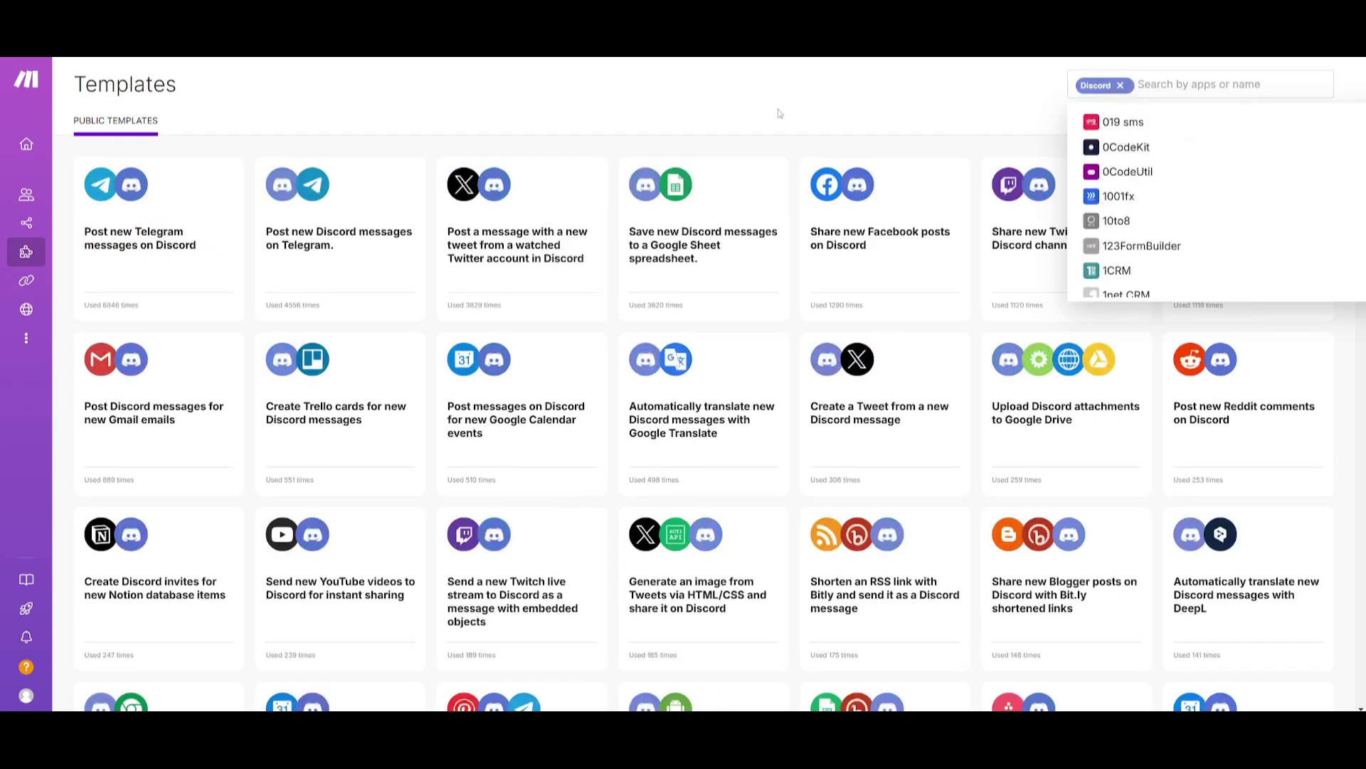
{"action": "left_click", "coordinate": [580, 99]}
{"action": "mouse_move", "coordinate": [231, 367]}
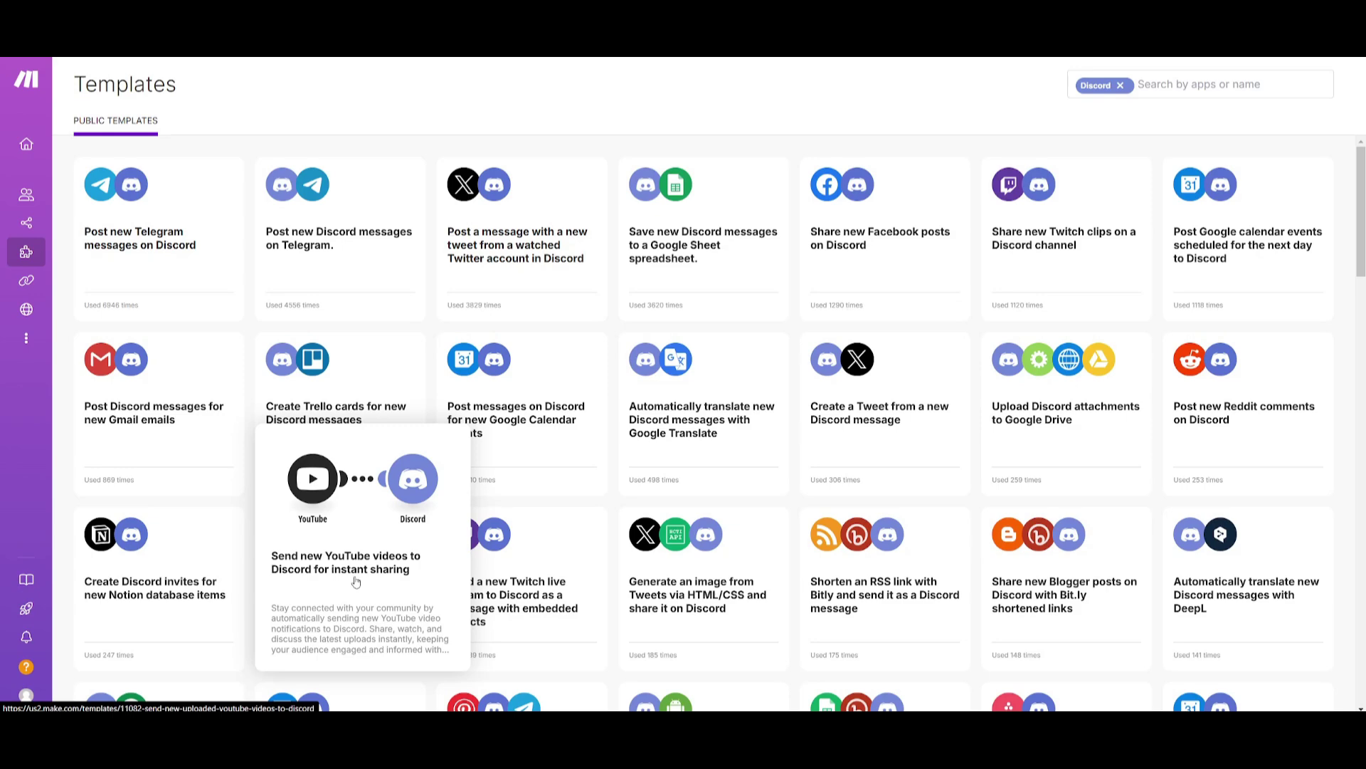
{"action": "scroll", "coordinate": [601, 295], "scroll_direction": "down", "scroll_amount": 3}
{"action": "scroll", "coordinate": [601, 295], "scroll_direction": "down", "scroll_amount": 6}
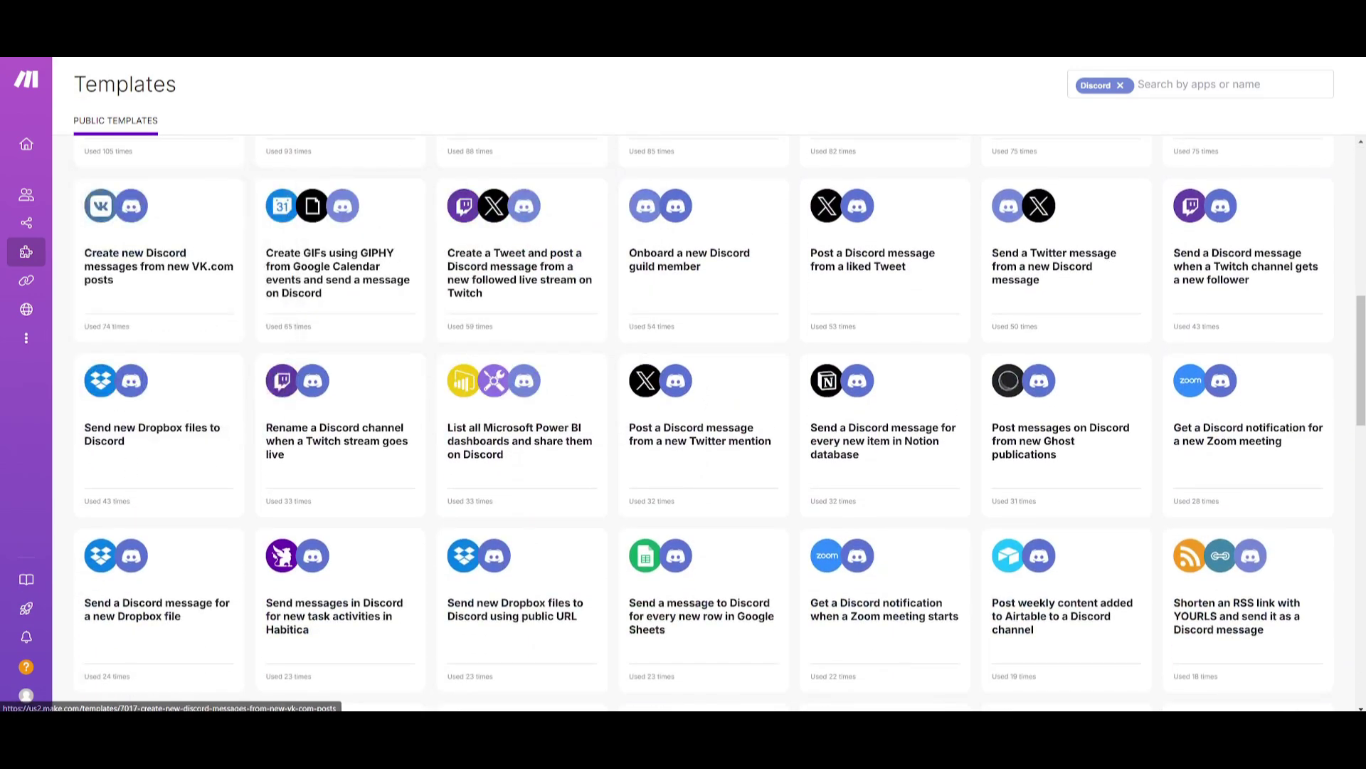
View the team's Connections page and its Webhooks page.
{"action": "left_click", "coordinate": [28, 283]}
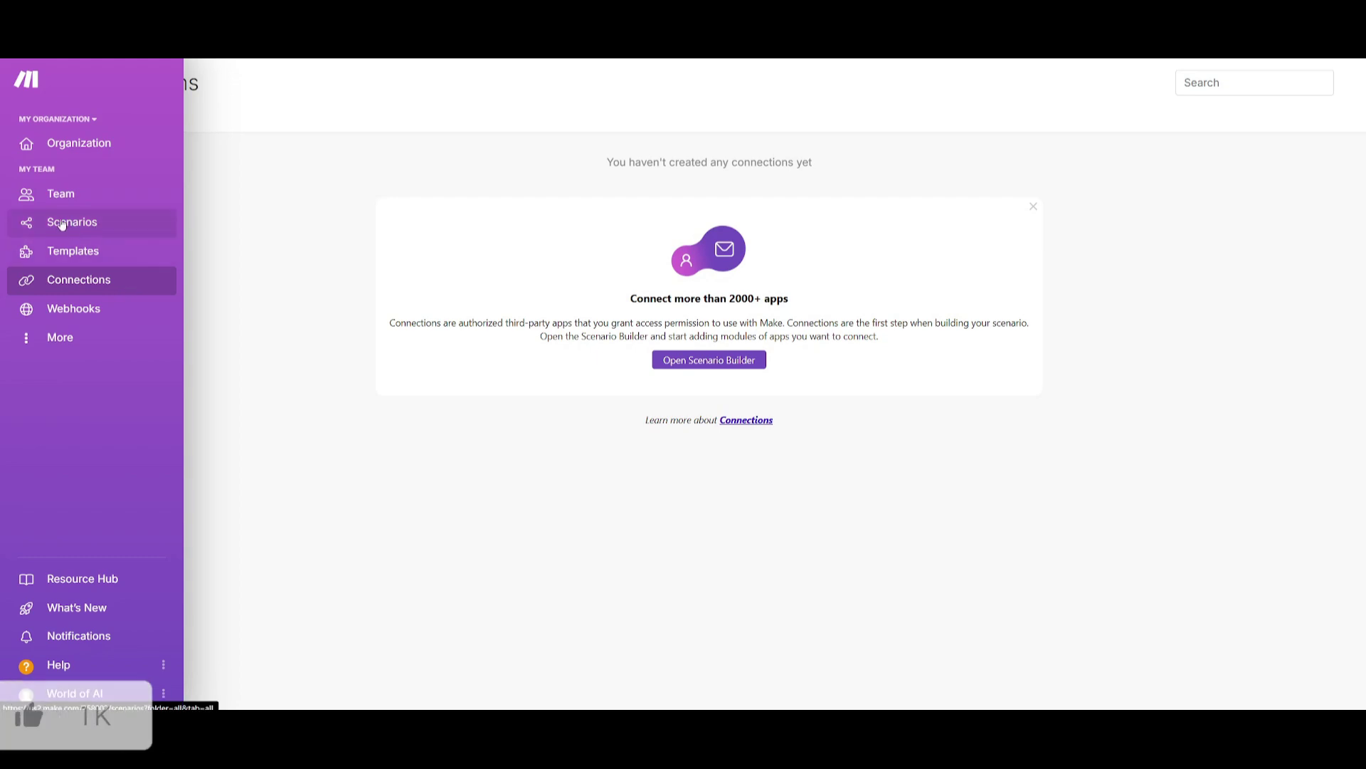
{"action": "left_click", "coordinate": [68, 317]}
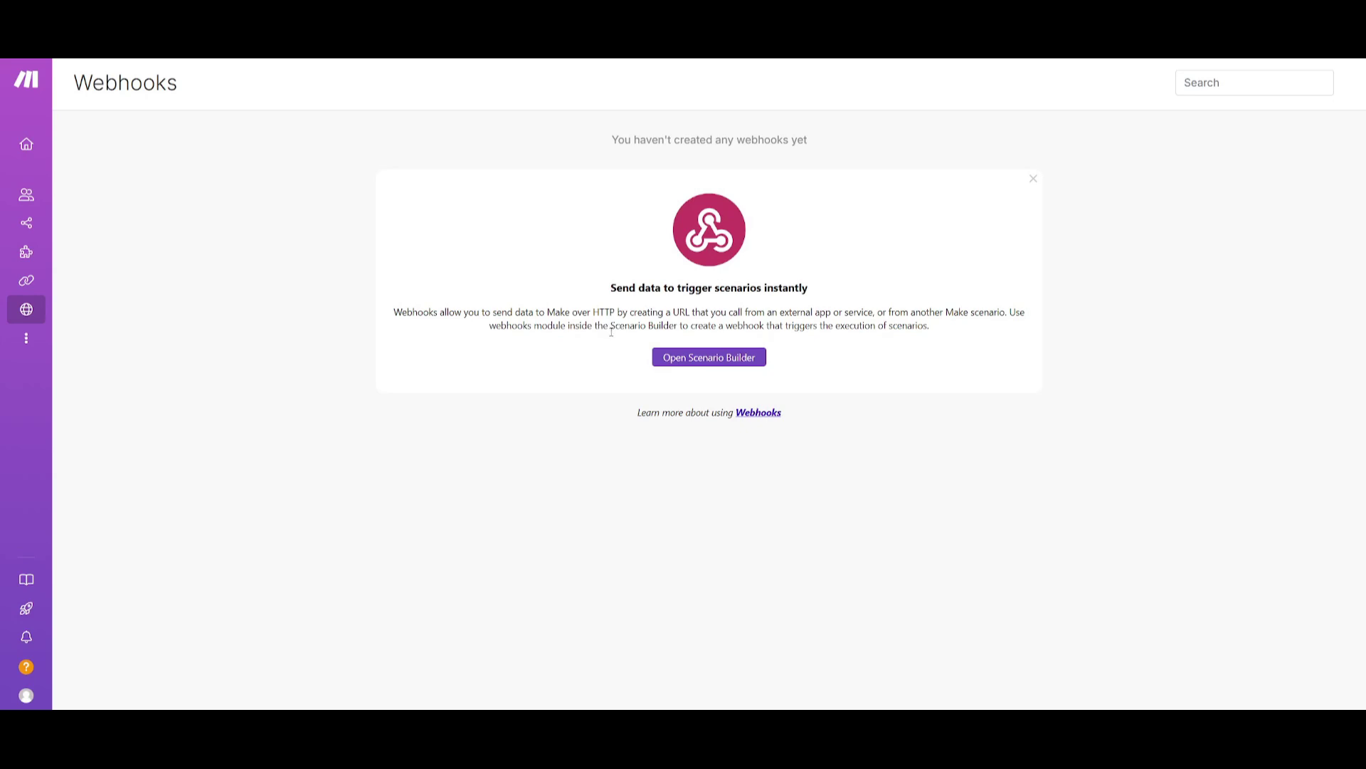
View the team's Keys and Data stores pages and open Custom Apps.
{"action": "mouse_move", "coordinate": [43, 281]}
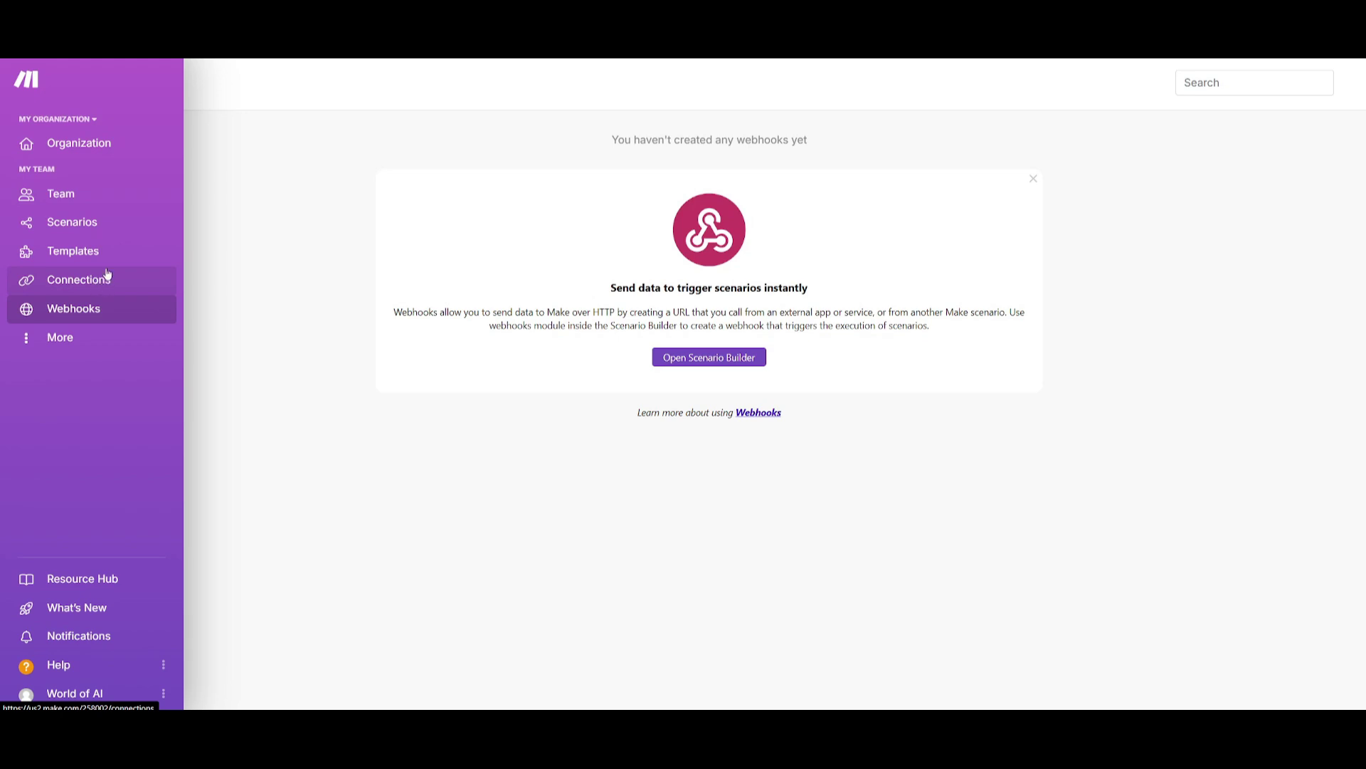
{"action": "left_click", "coordinate": [56, 339]}
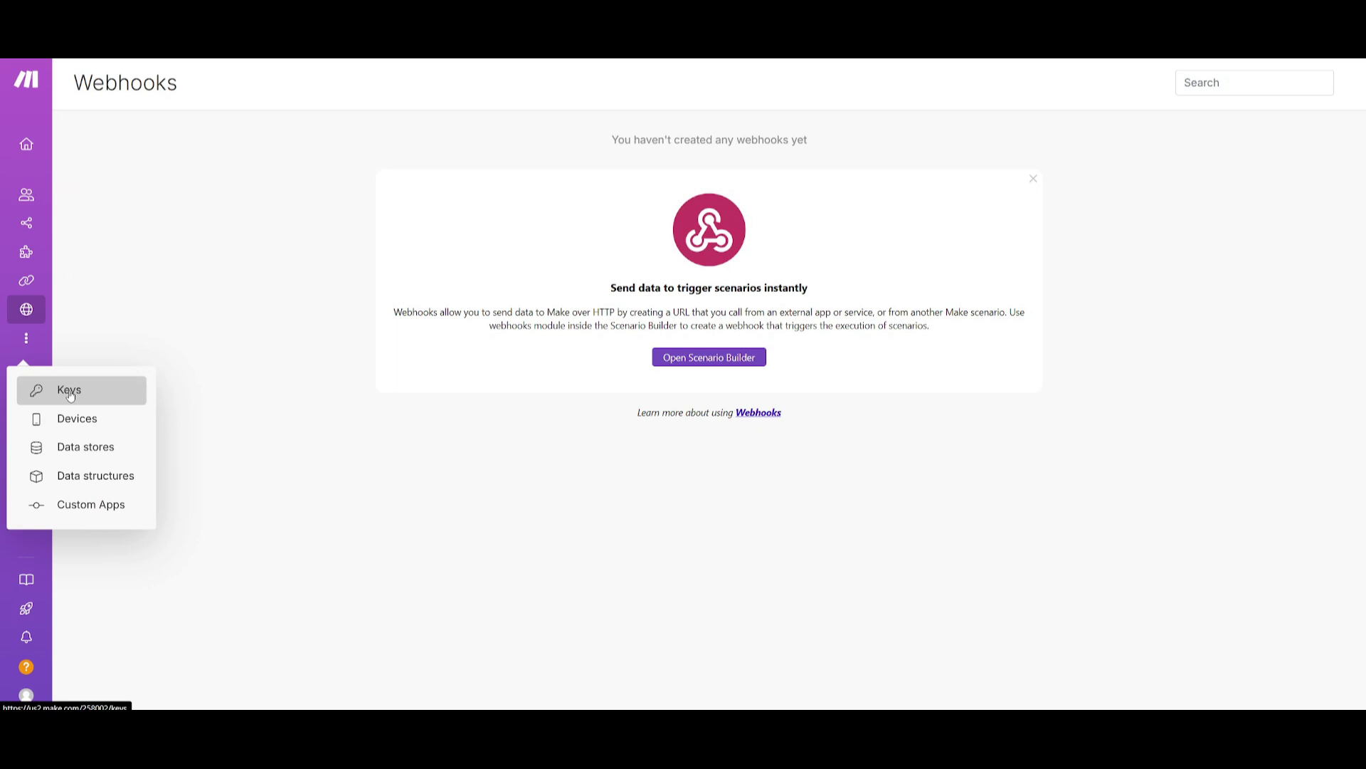
{"action": "left_click", "coordinate": [65, 390]}
{"action": "left_click", "coordinate": [43, 342]}
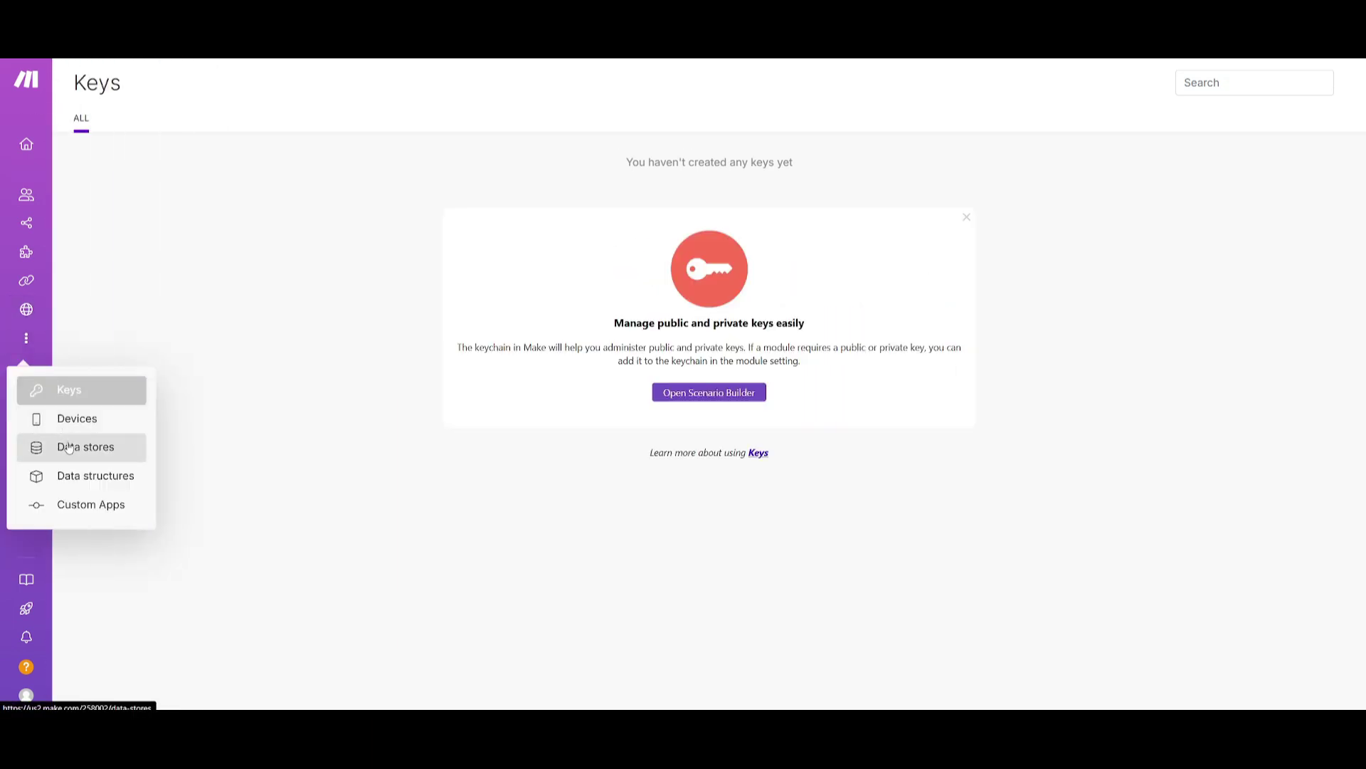
{"action": "left_click", "coordinate": [69, 447]}
{"action": "left_click", "coordinate": [26, 338]}
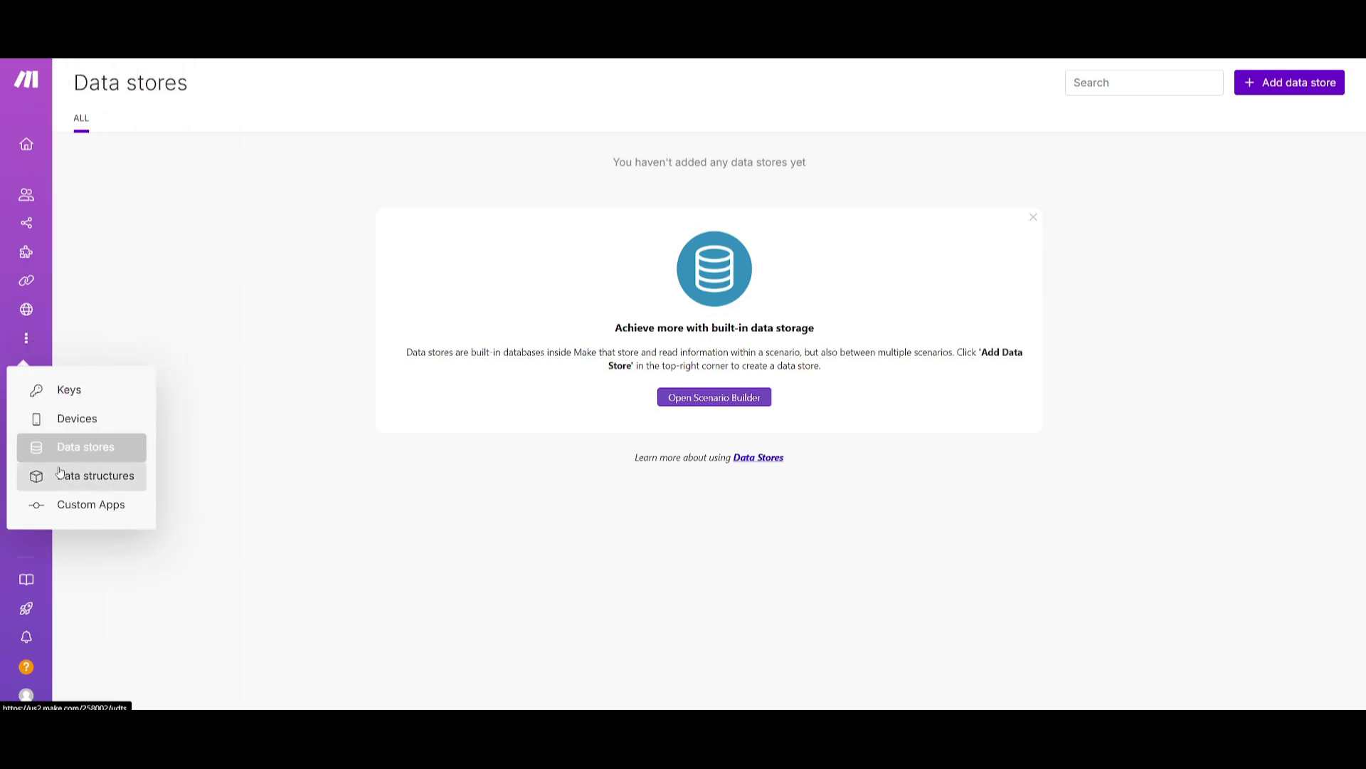
{"action": "left_click", "coordinate": [71, 505]}
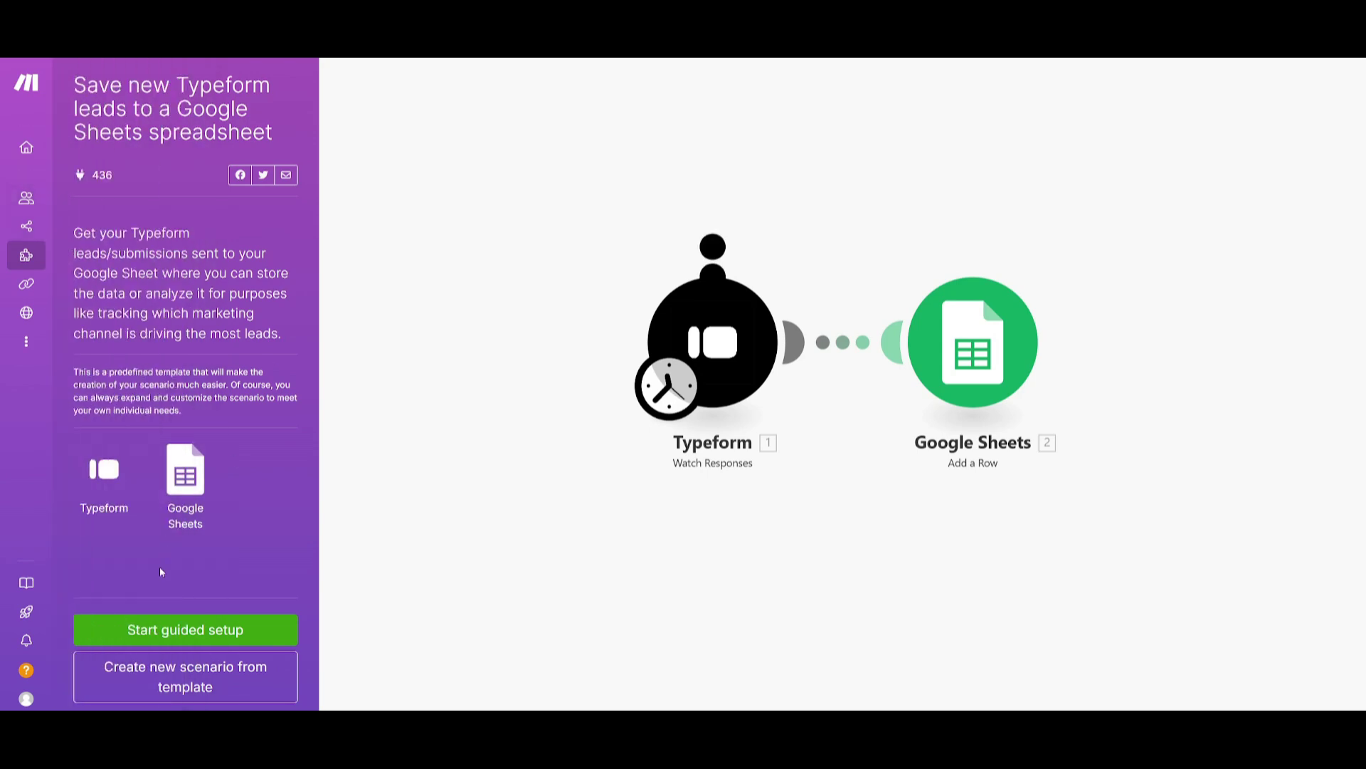
Start the guided setup of the Typeform-to-Google-Sheets template and choose Q/A Typeform as the form to watch.
{"action": "left_click", "coordinate": [197, 637]}
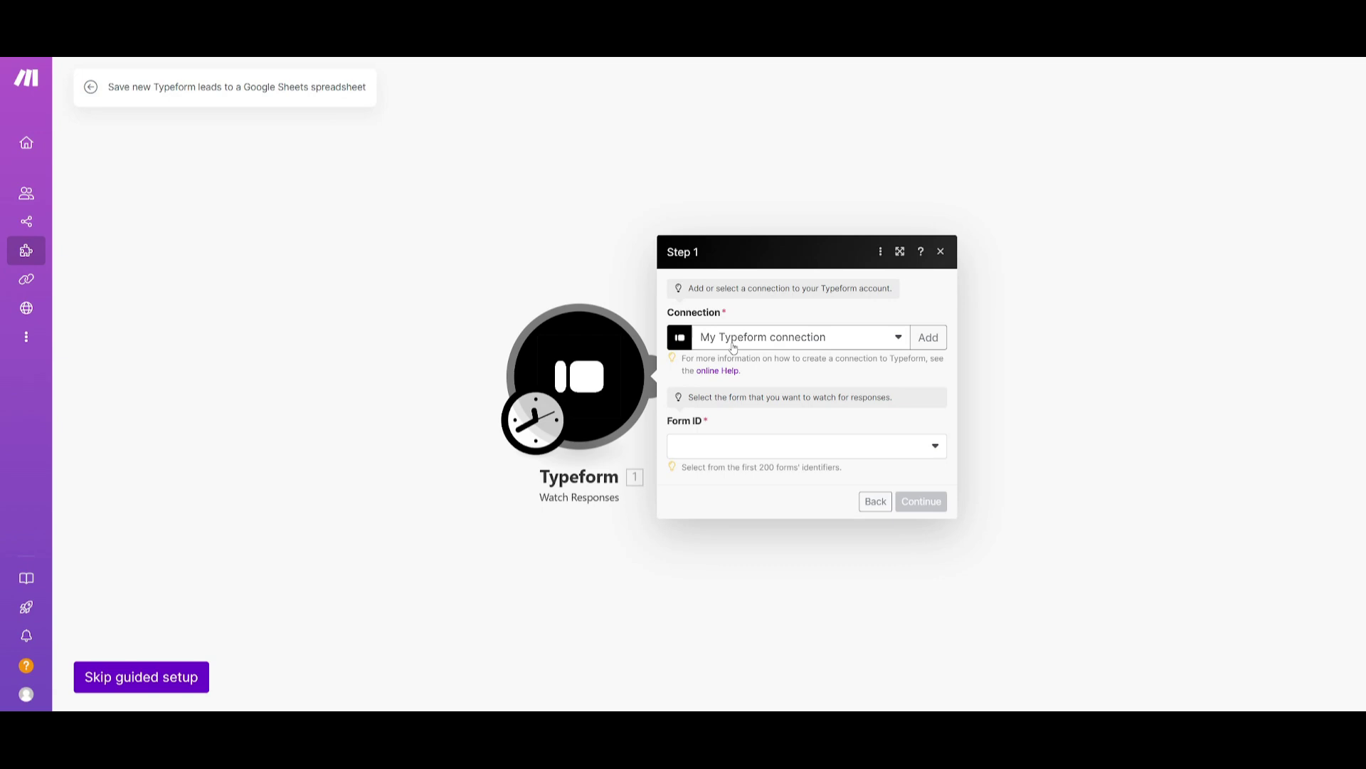
{"action": "left_click", "coordinate": [751, 445]}
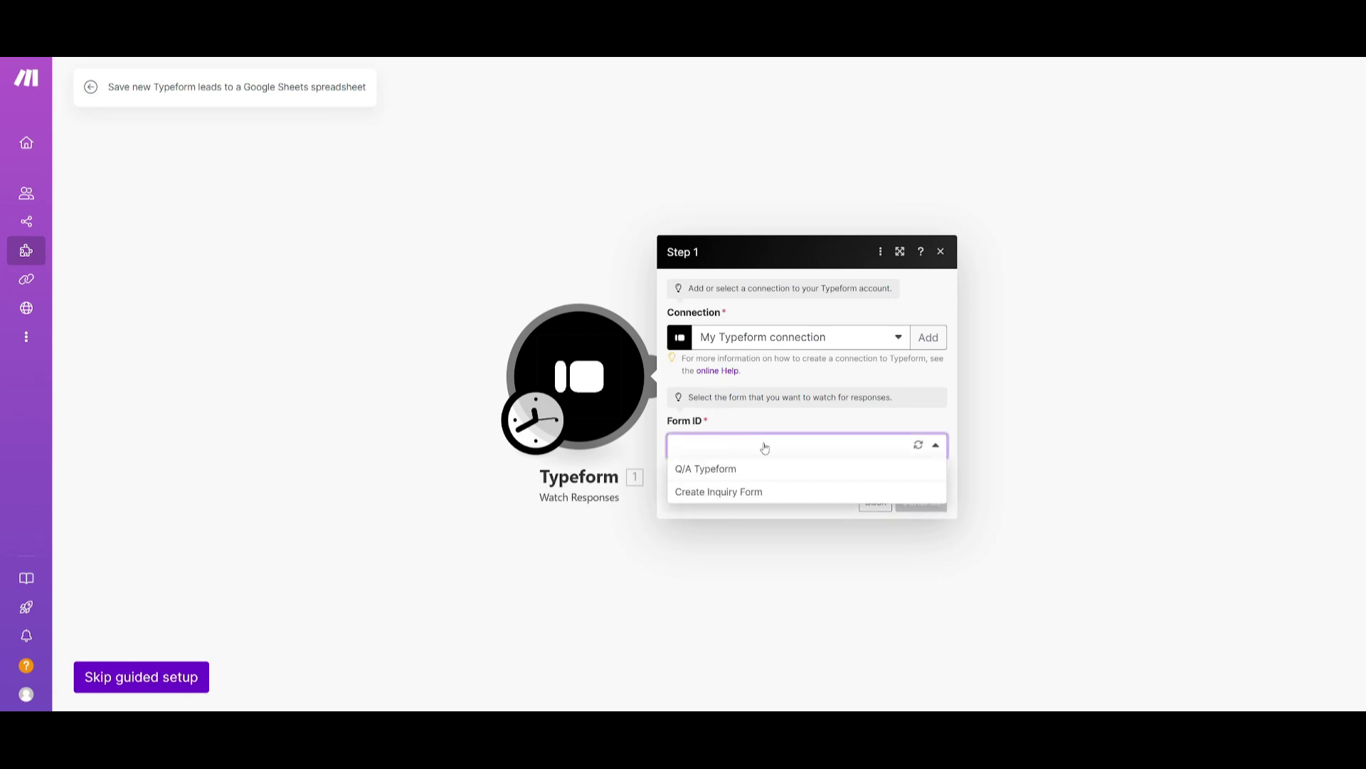
{"action": "left_click", "coordinate": [698, 470]}
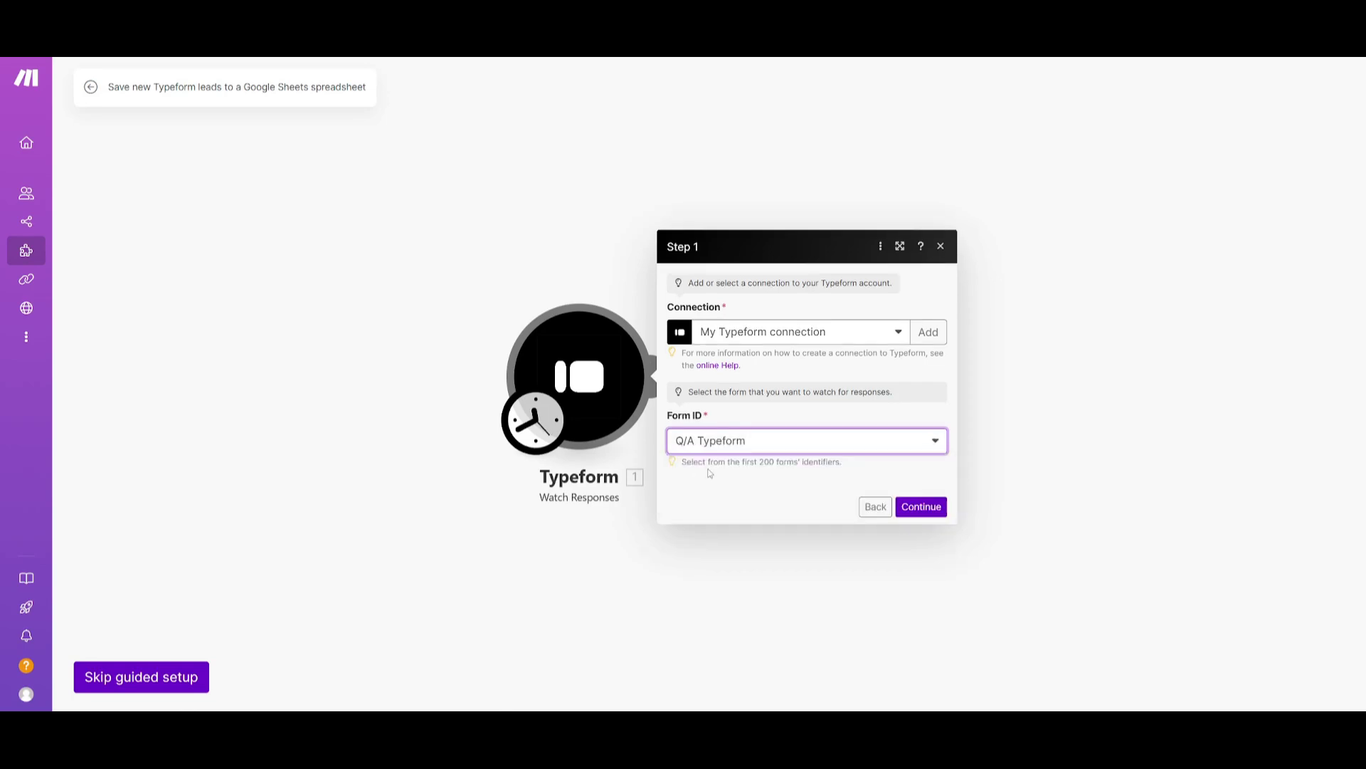
{"action": "left_click", "coordinate": [925, 506]}
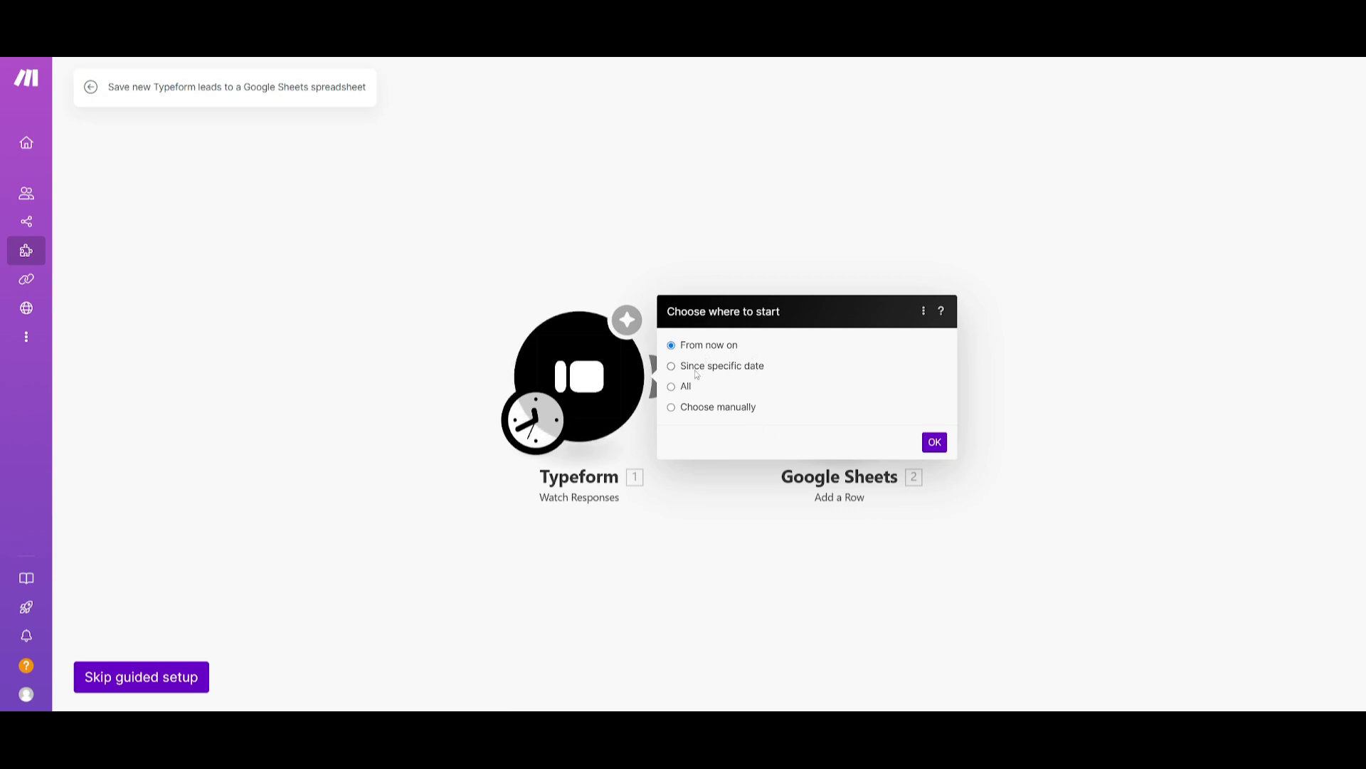
Set the Typeform trigger to start from now on and accept the Google Sheets step for Data Extraction, Sheet1.
{"action": "left_click", "coordinate": [671, 388]}
{"action": "left_click", "coordinate": [671, 345]}
{"action": "left_click", "coordinate": [935, 444]}
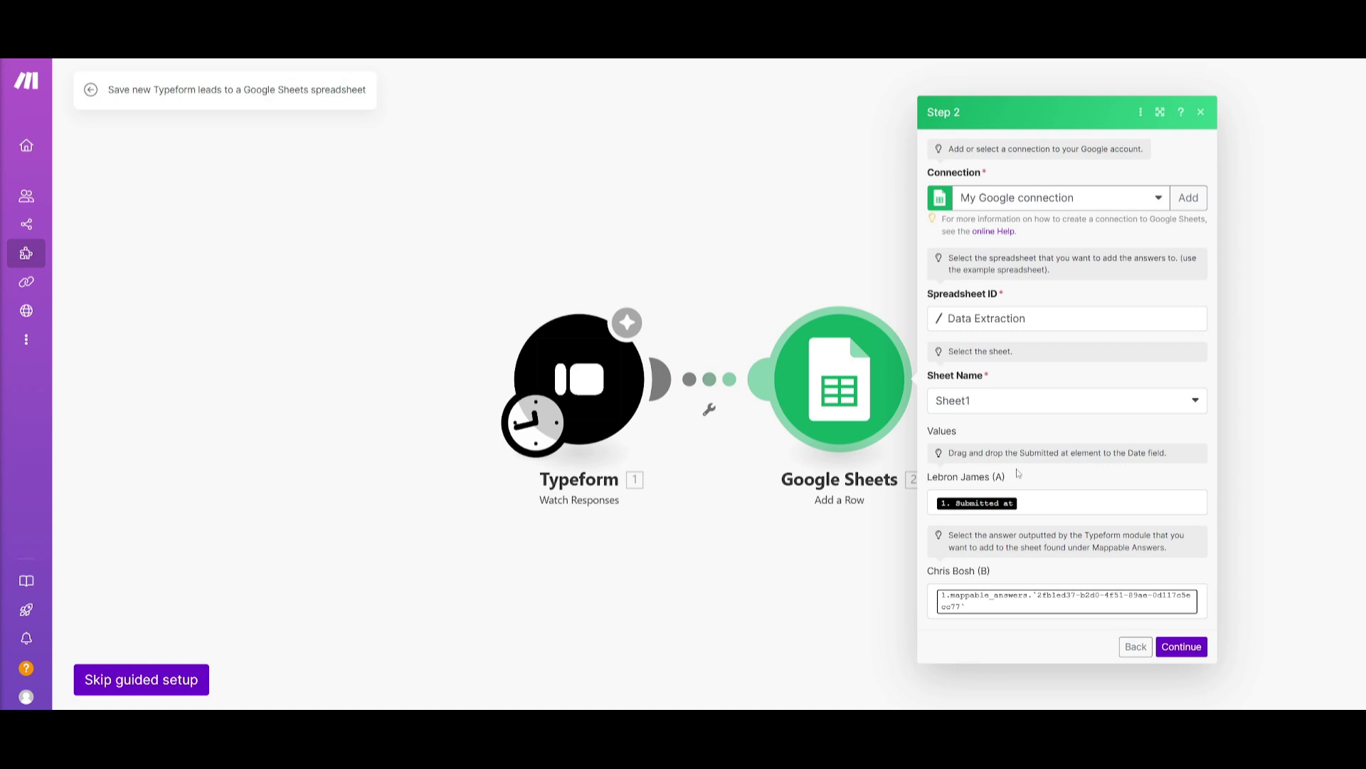
{"action": "left_click", "coordinate": [1196, 644]}
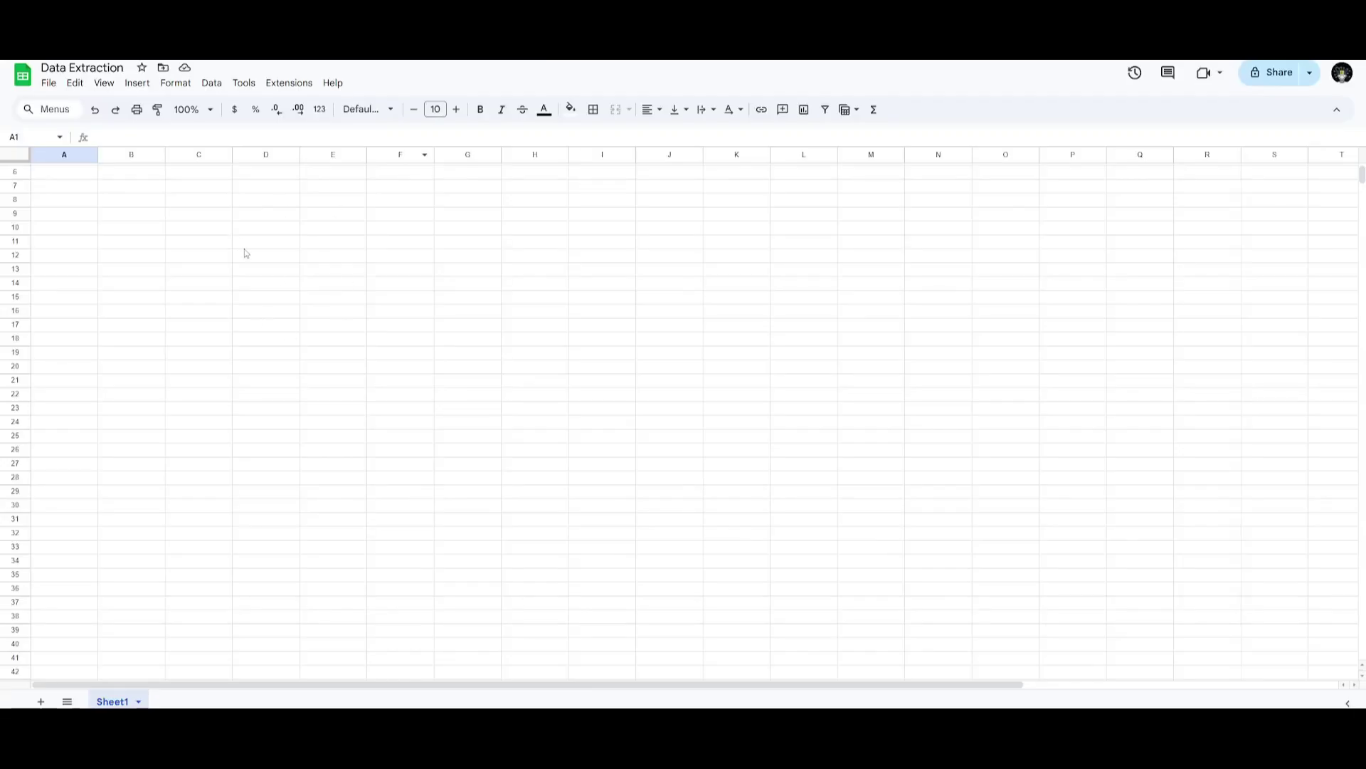
Check the Data Extraction sheet, then answer the Typeform with a name, an e-mail address and "Implement AI into business".
{"action": "scroll", "coordinate": [117, 200], "scroll_direction": "up", "scroll_amount": 2}
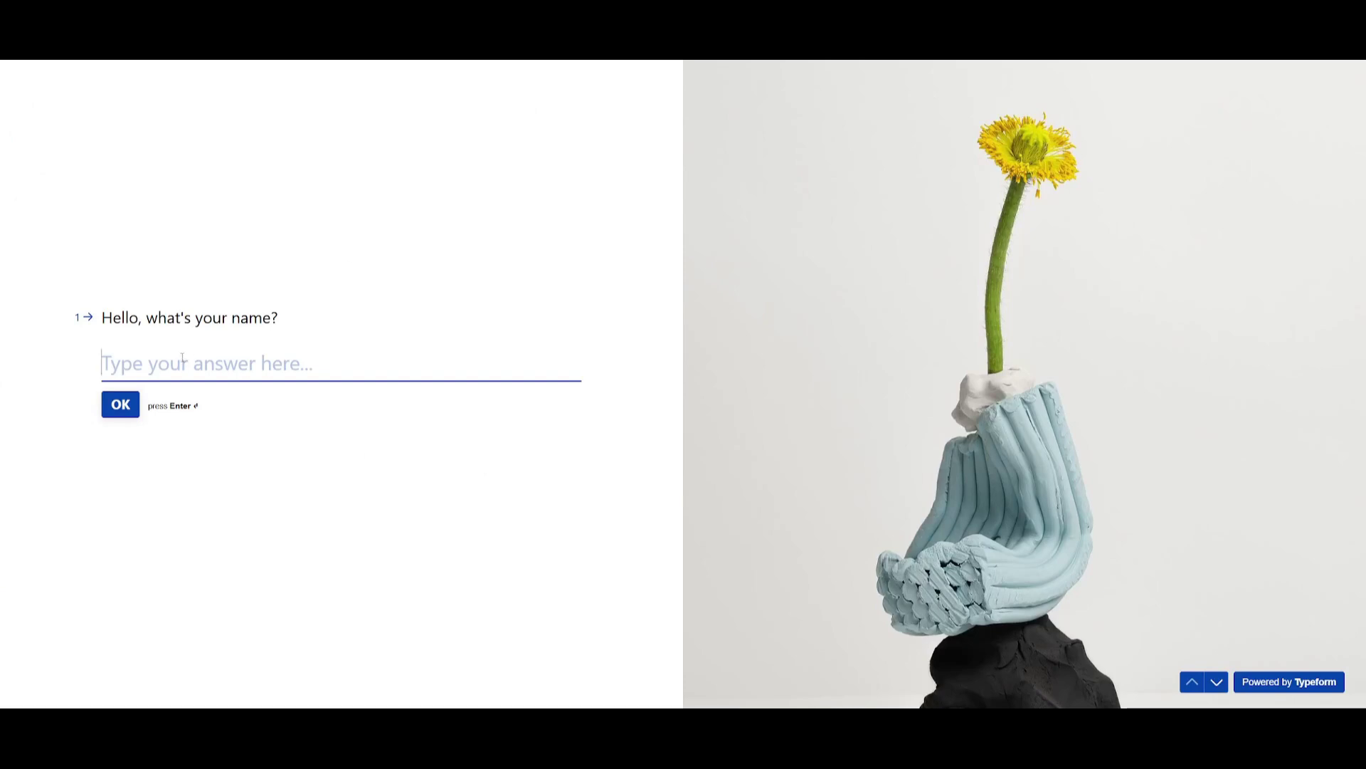
{"action": "type", "text": "Lebron"}
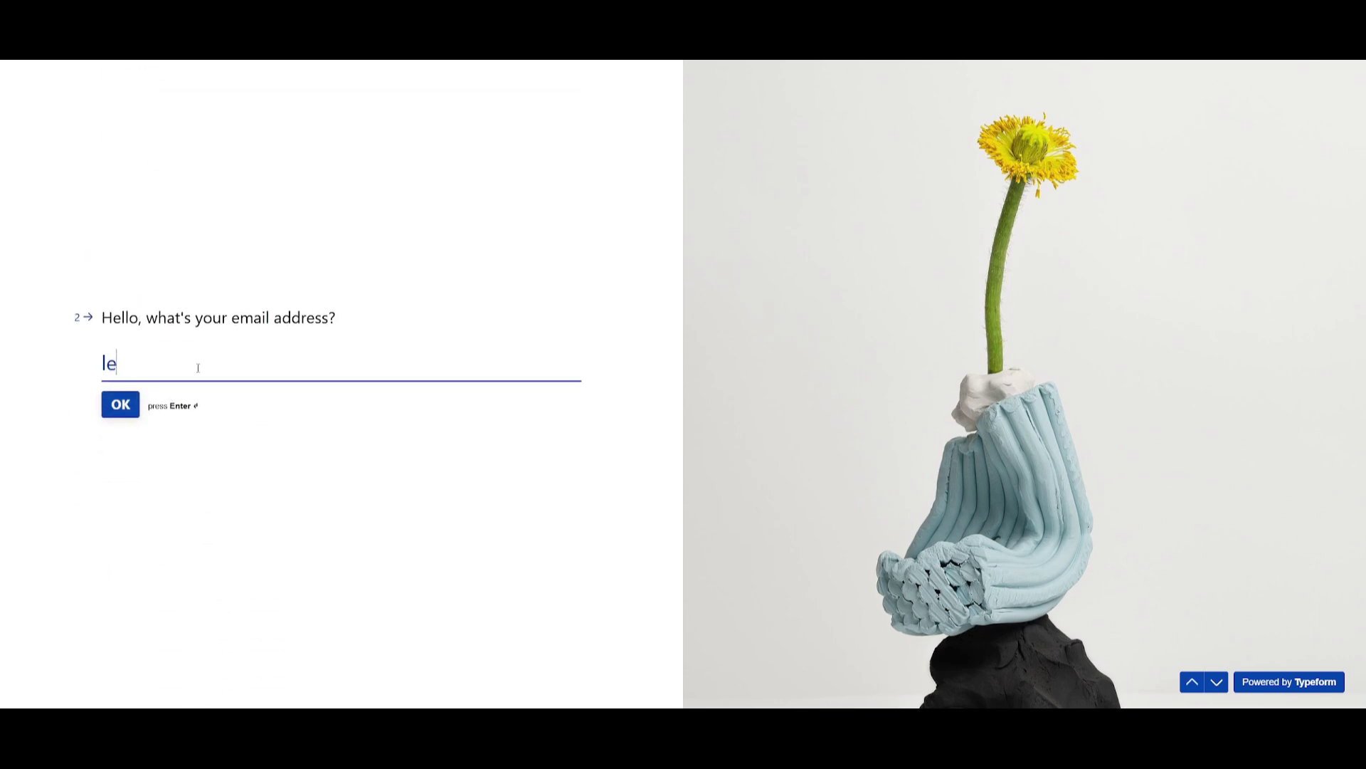
{"action": "type", "text": "gamil.com"}
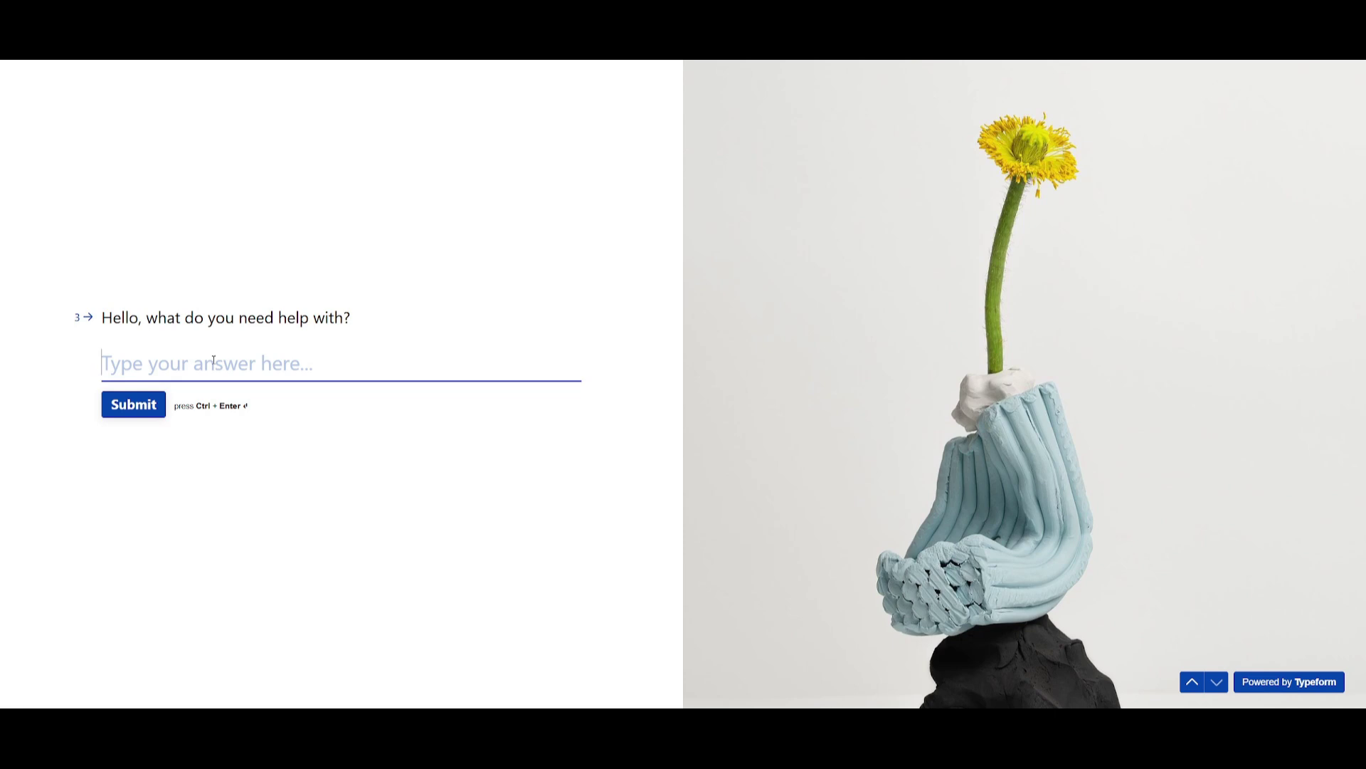
{"action": "type", "text": "Implement AI"}
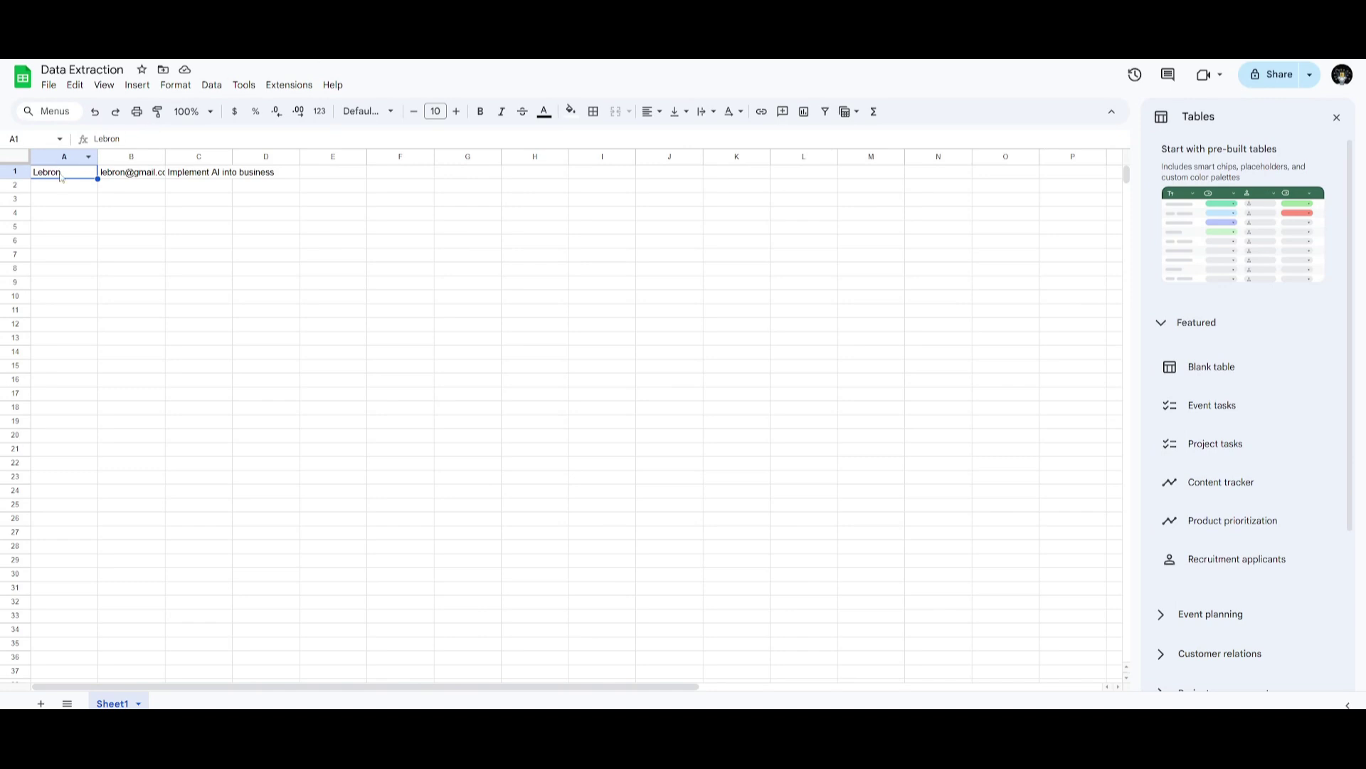
Examine the submitted name, e-mail and help request in row 1 of the Data Extraction sheet.
{"action": "left_click", "coordinate": [109, 174]}
{"action": "left_click", "coordinate": [204, 184]}
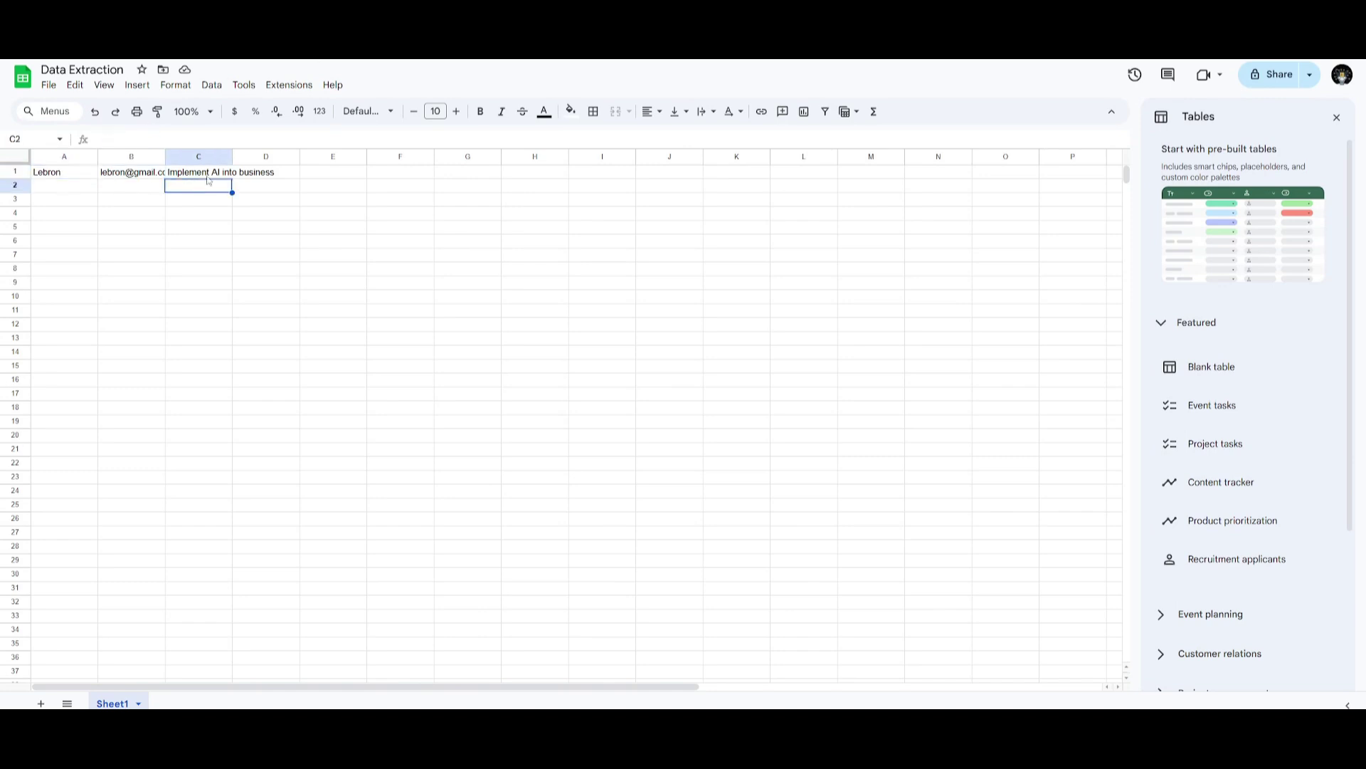
{"action": "left_click", "coordinate": [55, 176]}
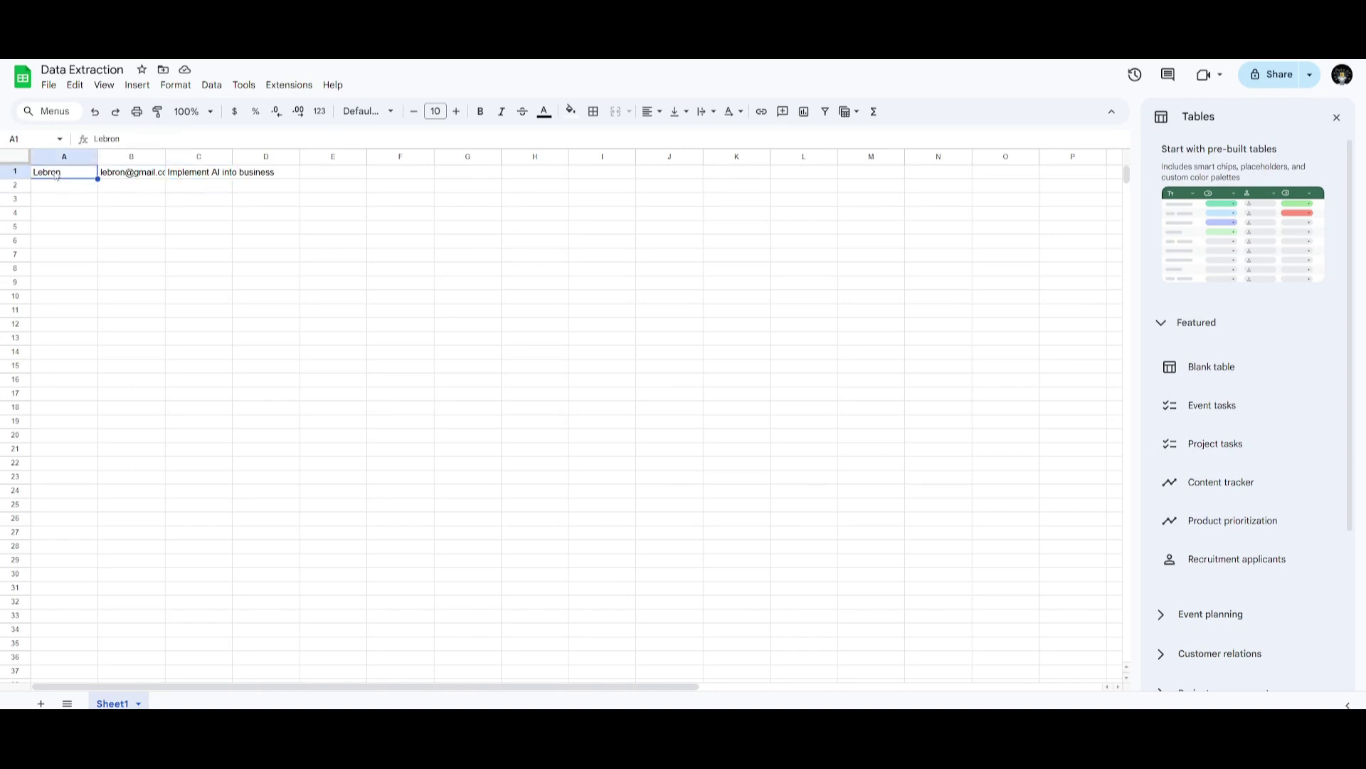
{"action": "left_click", "coordinate": [125, 182]}
{"action": "left_click", "coordinate": [196, 179]}
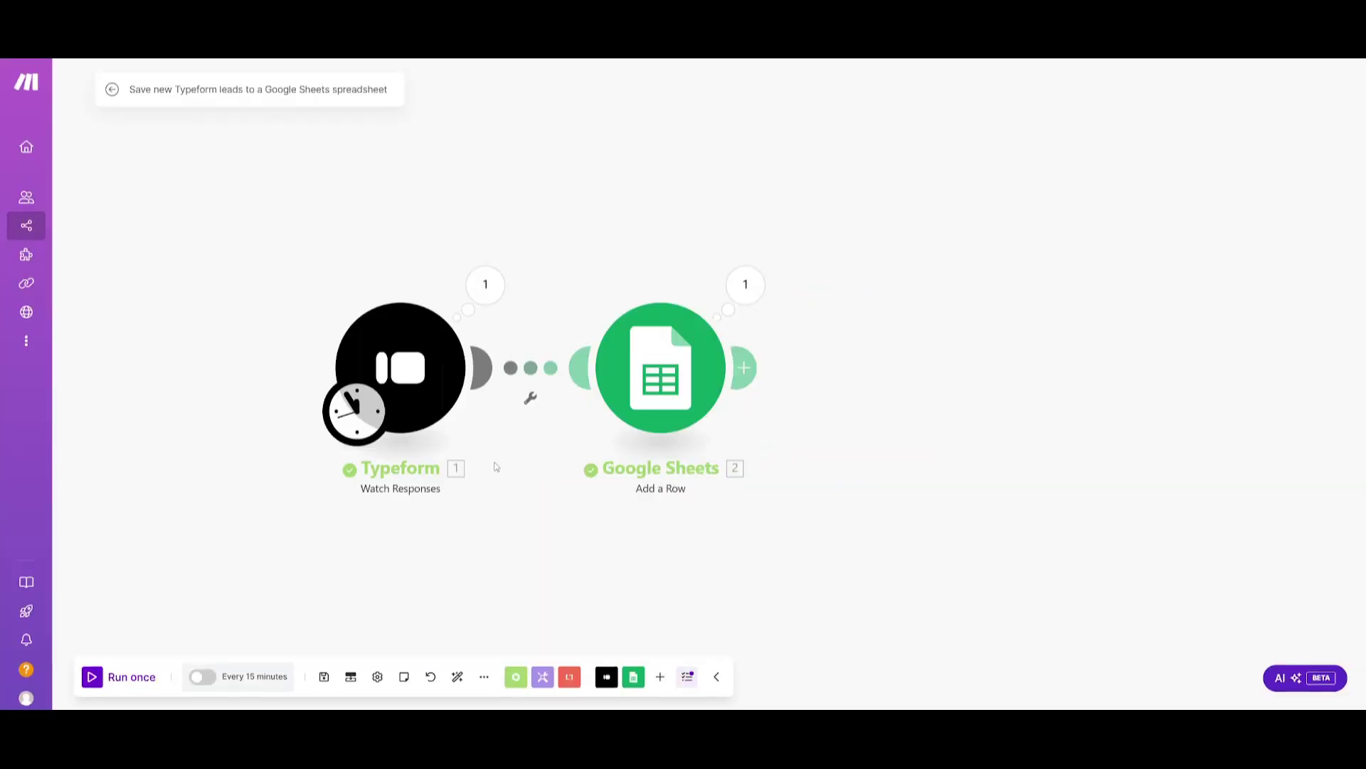
Switch back to Make and save the Typeform-to-Google-Sheets scenario.
{"action": "left_click", "coordinate": [325, 677]}
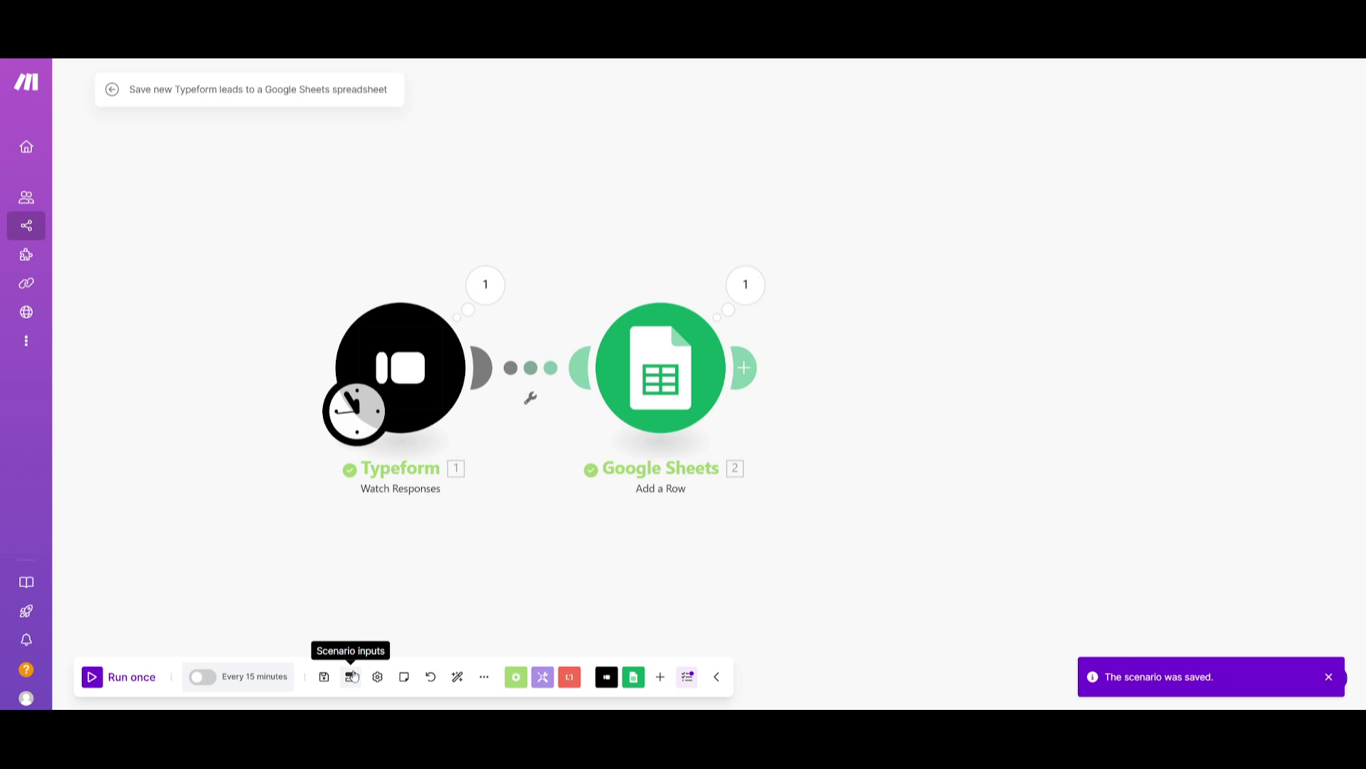
{"action": "left_click", "coordinate": [350, 684]}
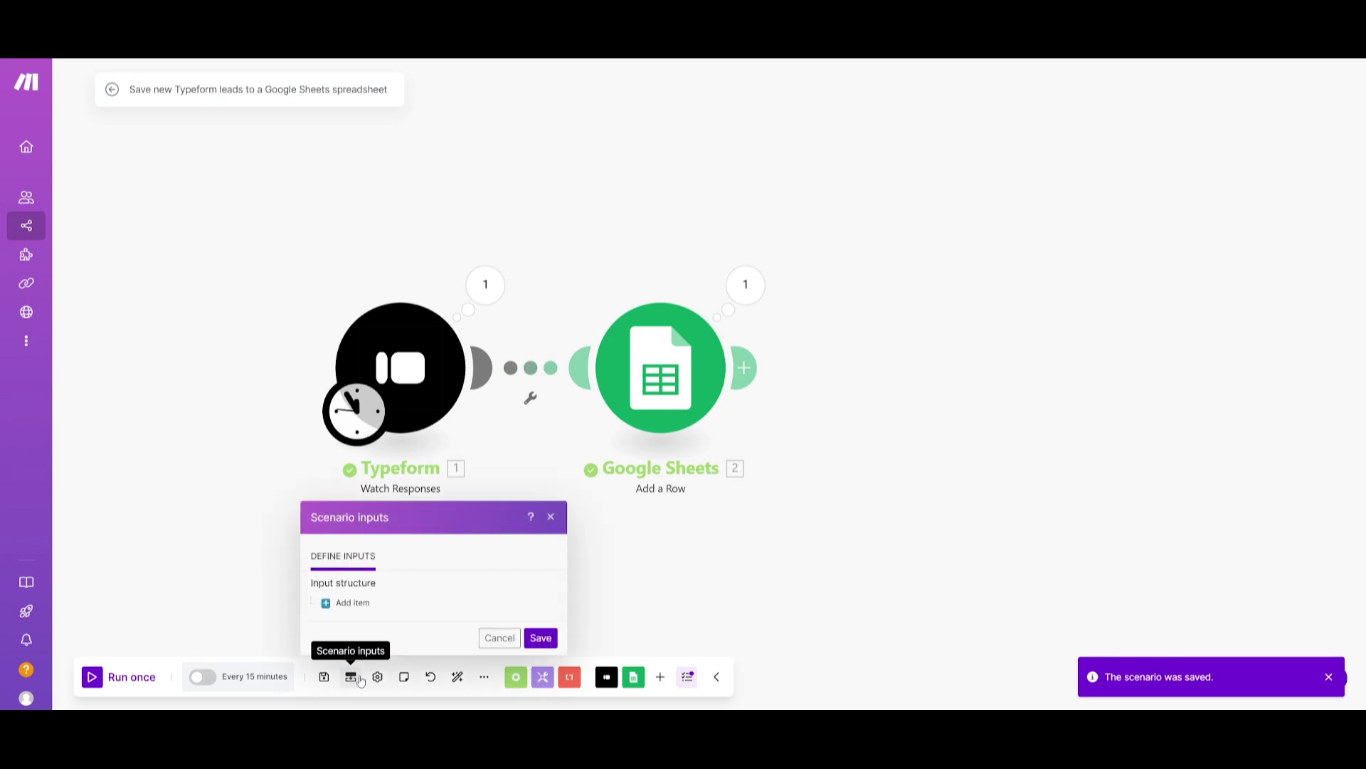
{"action": "left_click", "coordinate": [370, 603]}
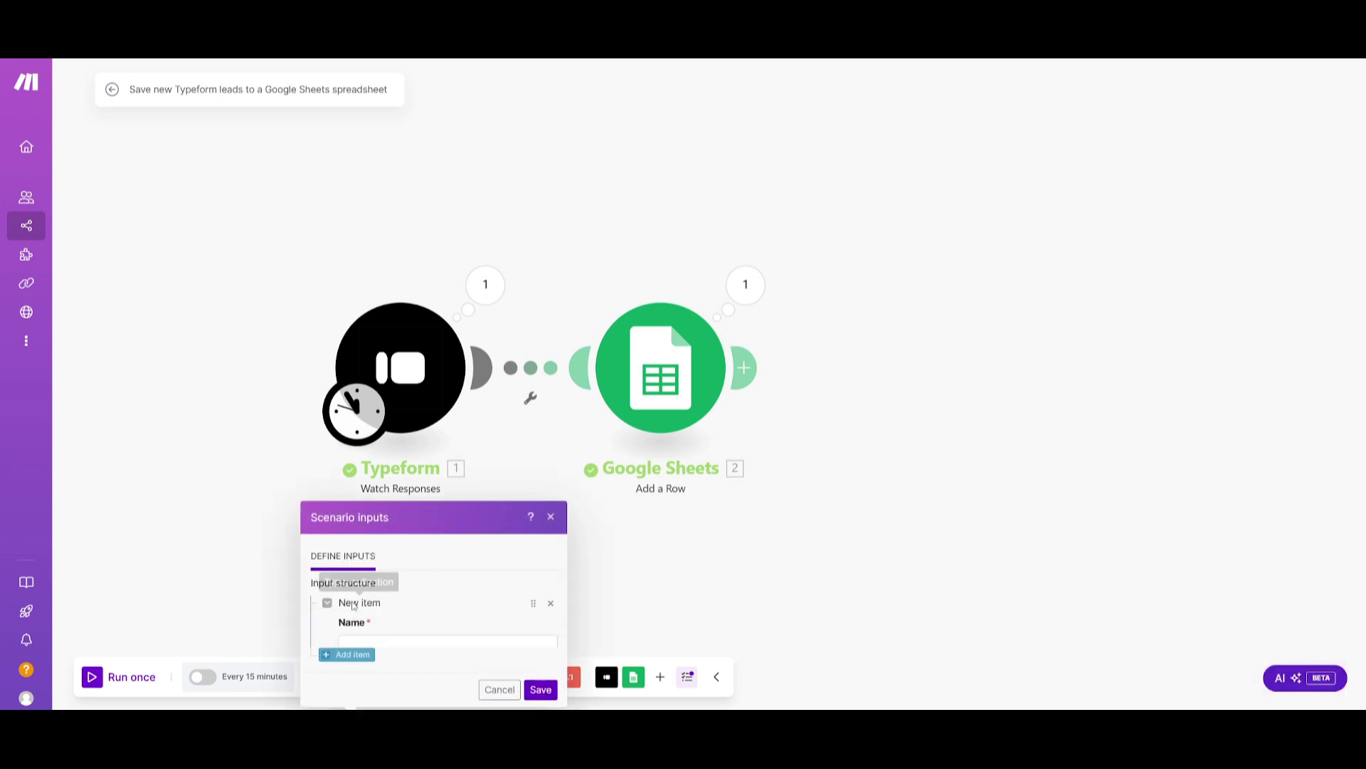
{"action": "left_click", "coordinate": [551, 165]}
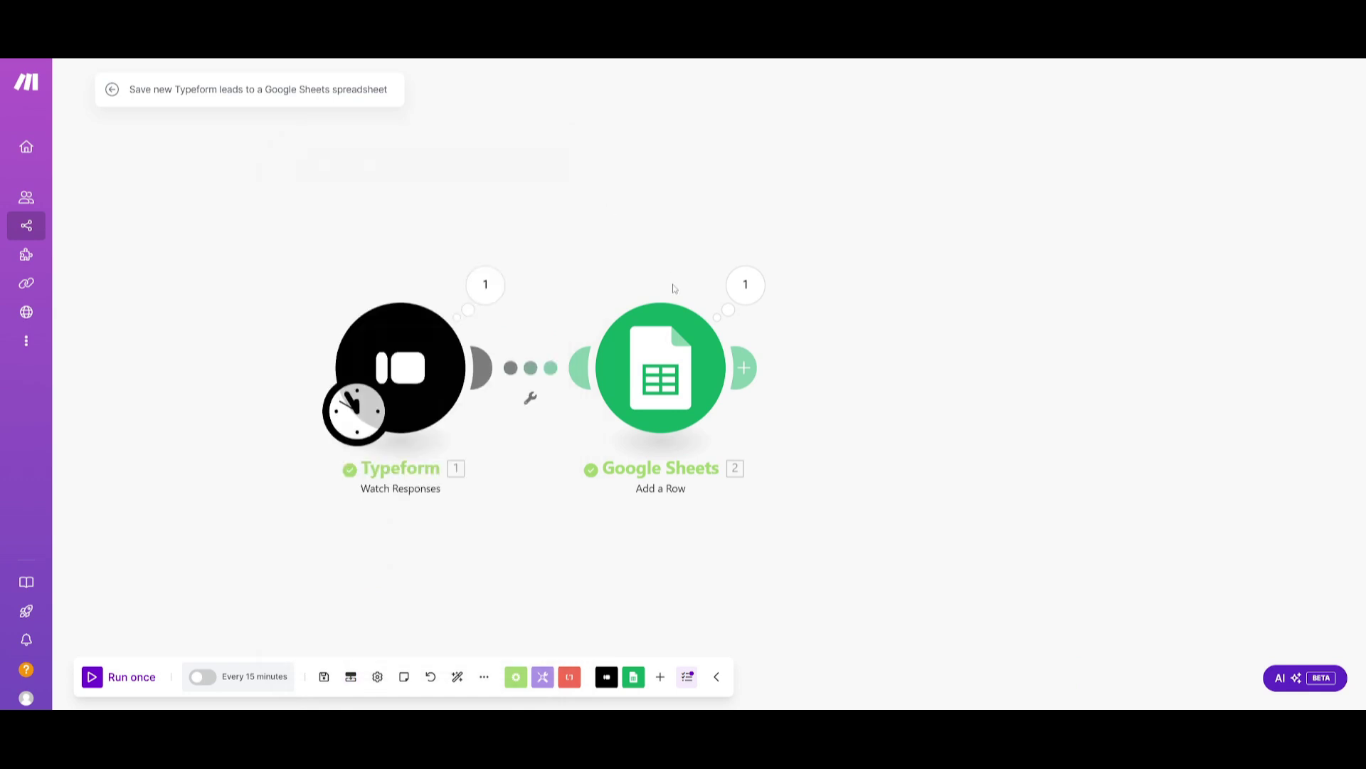
Add an OpenAI Create a Completion (Prompt) module after Google Sheets and close its settings without creating a connection.
{"action": "left_click", "coordinate": [756, 364]}
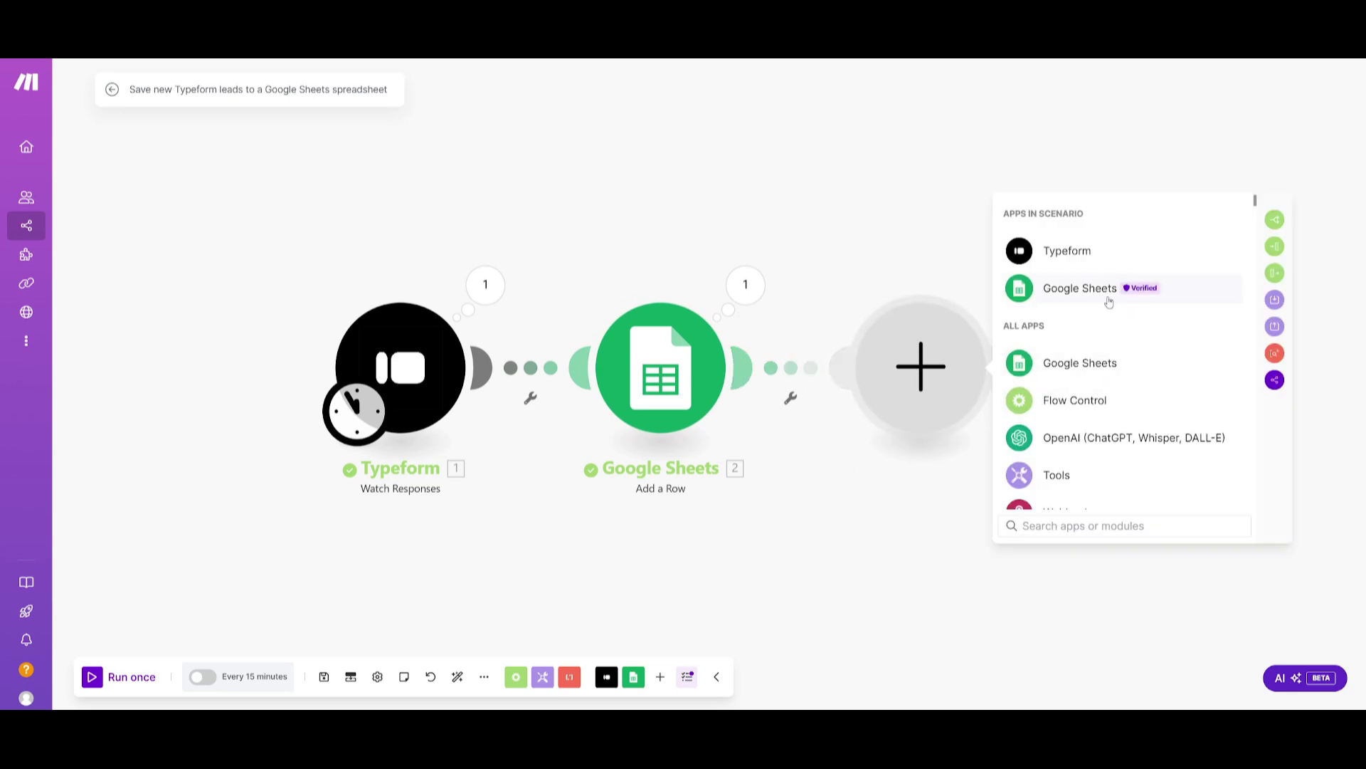
{"action": "scroll", "coordinate": [1100, 313], "scroll_direction": "down", "scroll_amount": 1}
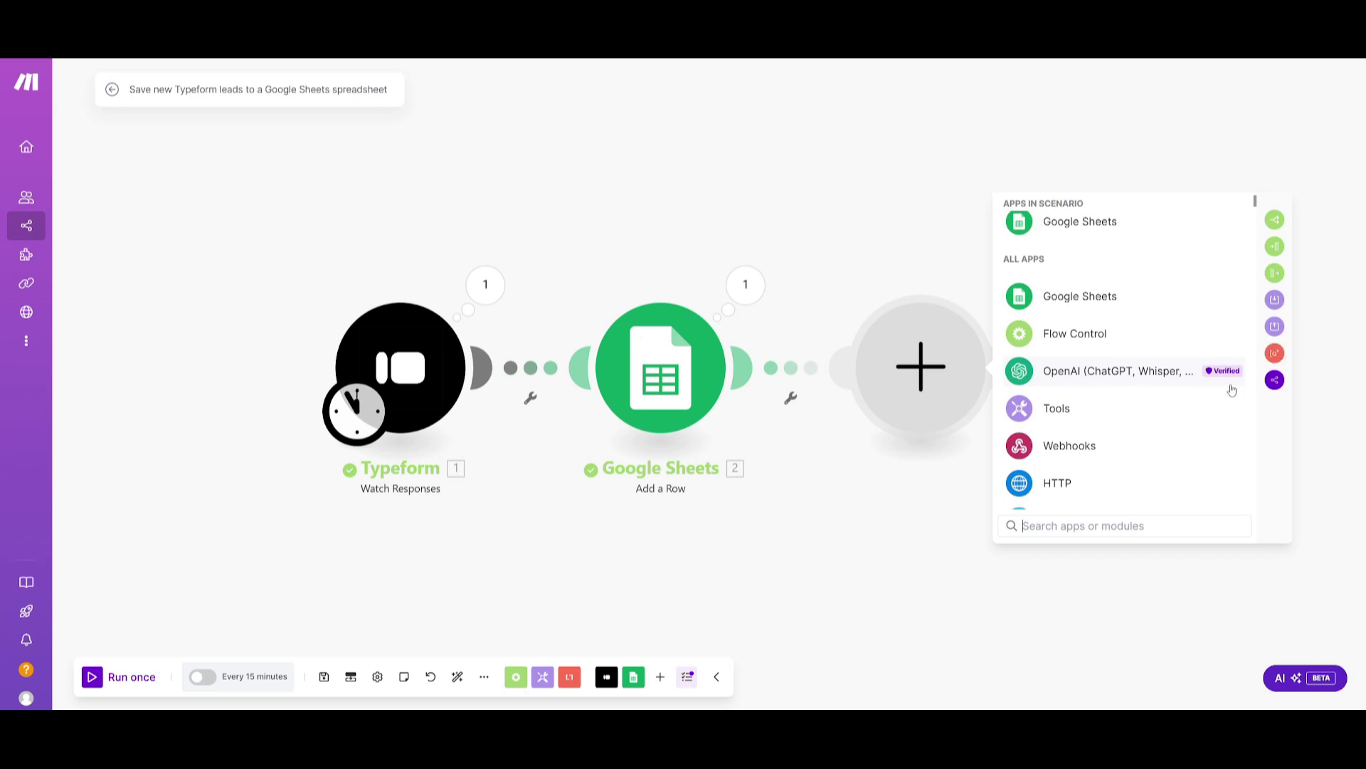
{"action": "left_click", "coordinate": [1066, 381]}
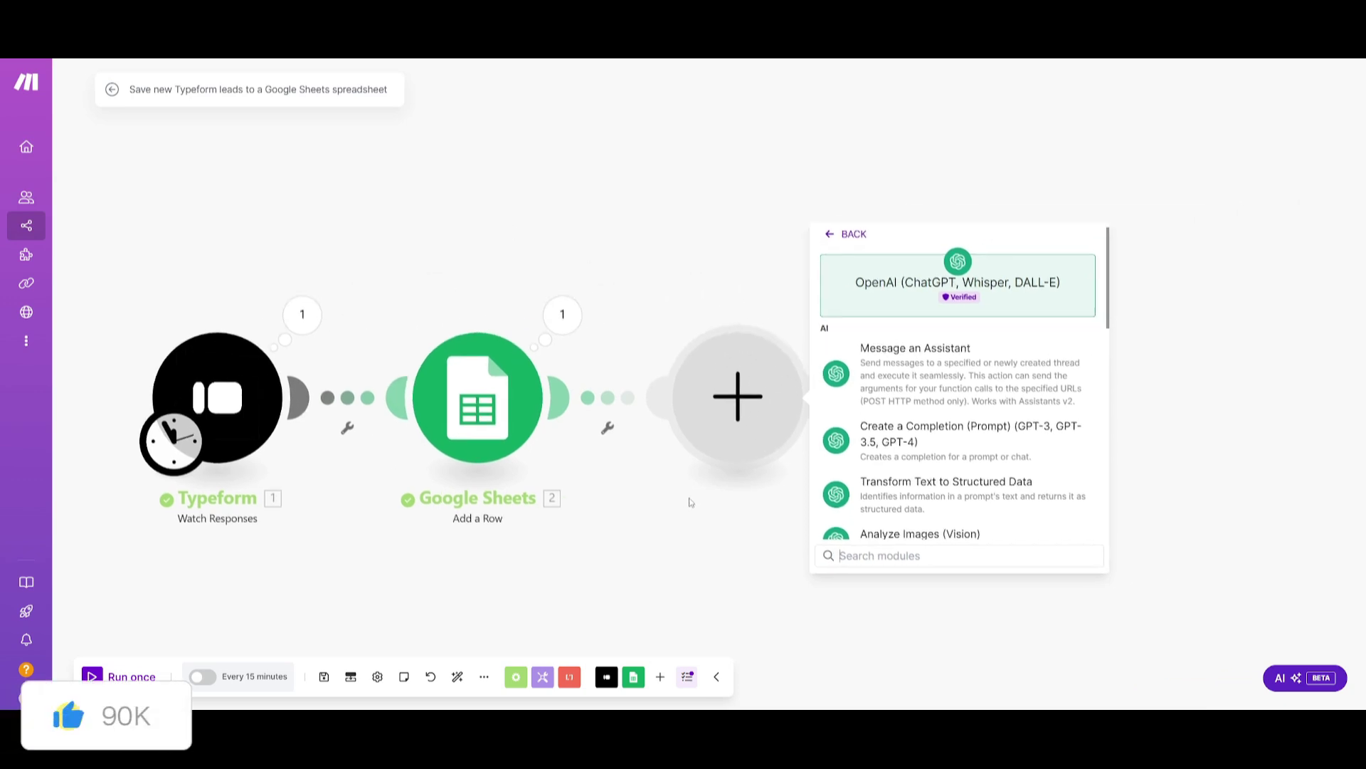
{"action": "left_click", "coordinate": [847, 438]}
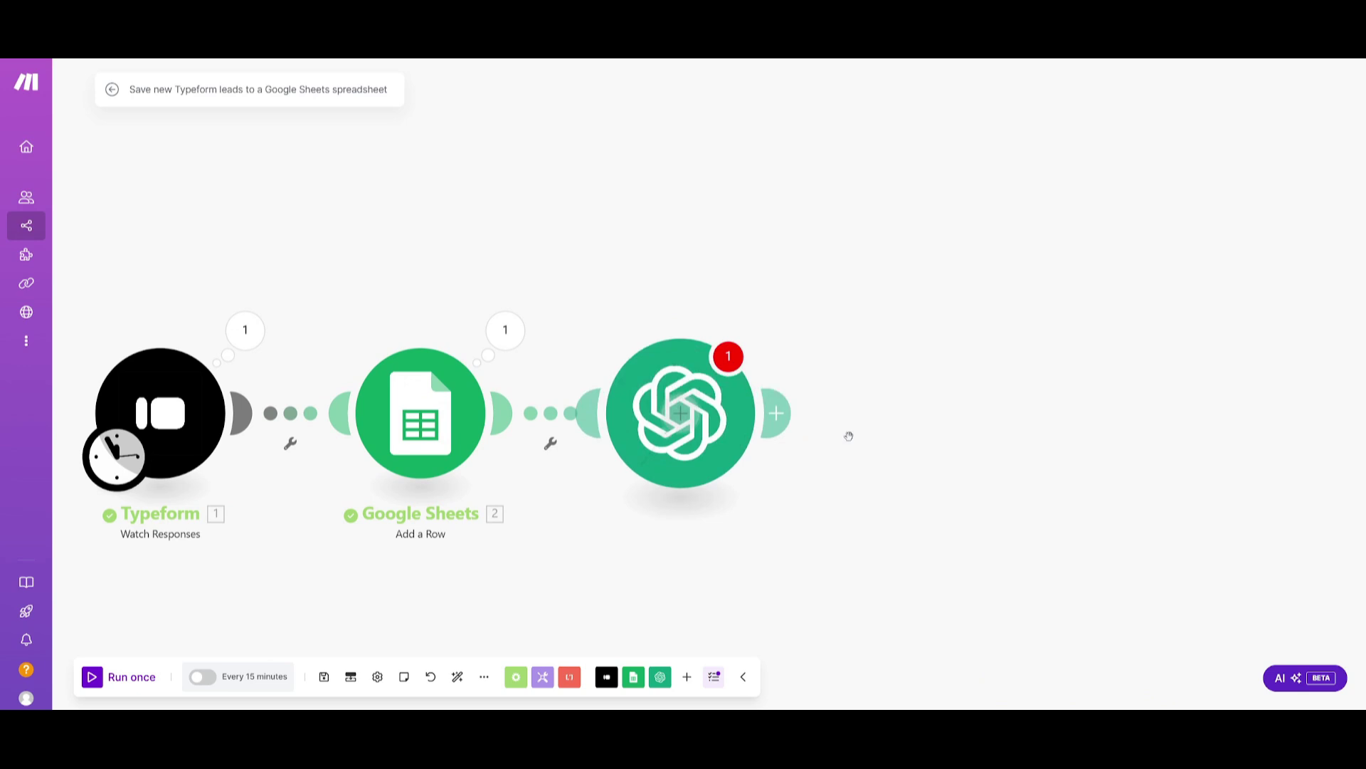
{"action": "left_click", "coordinate": [1033, 475]}
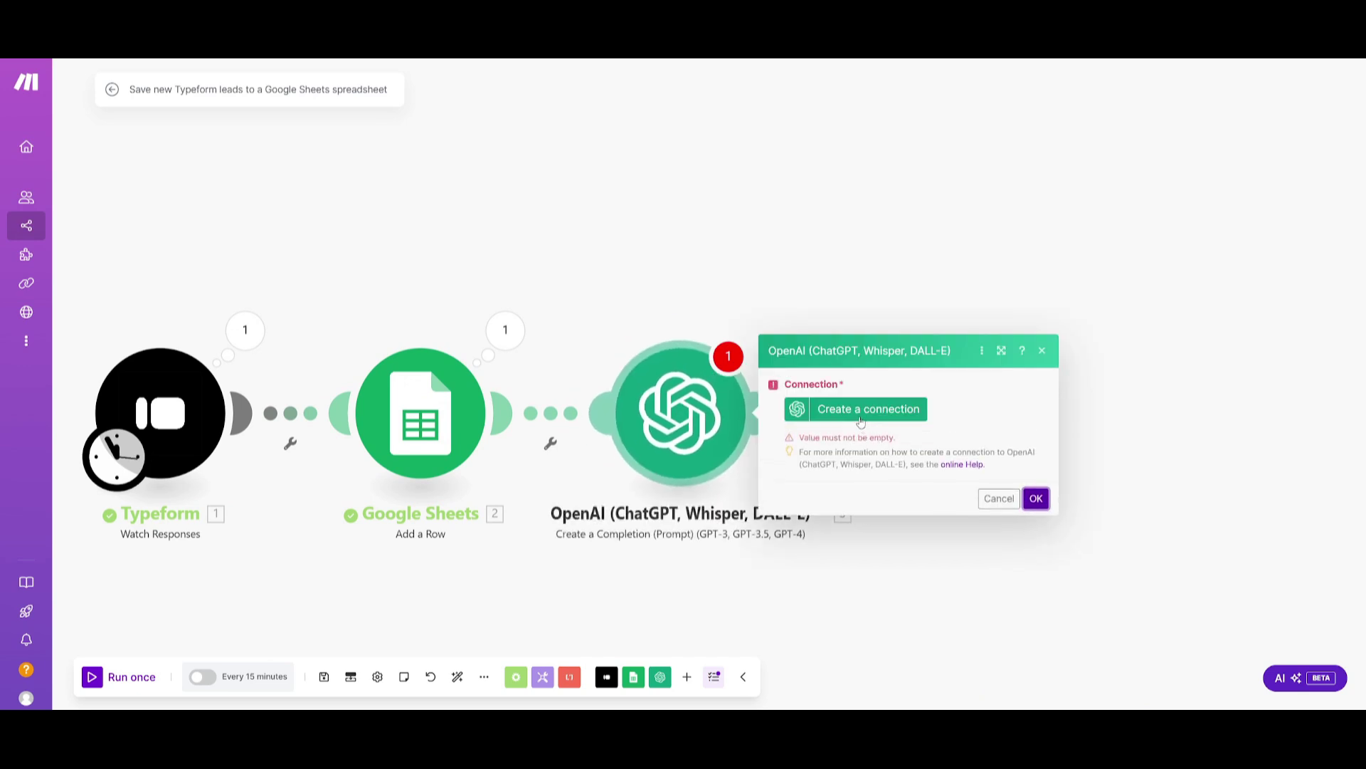
{"action": "left_click", "coordinate": [1041, 353]}
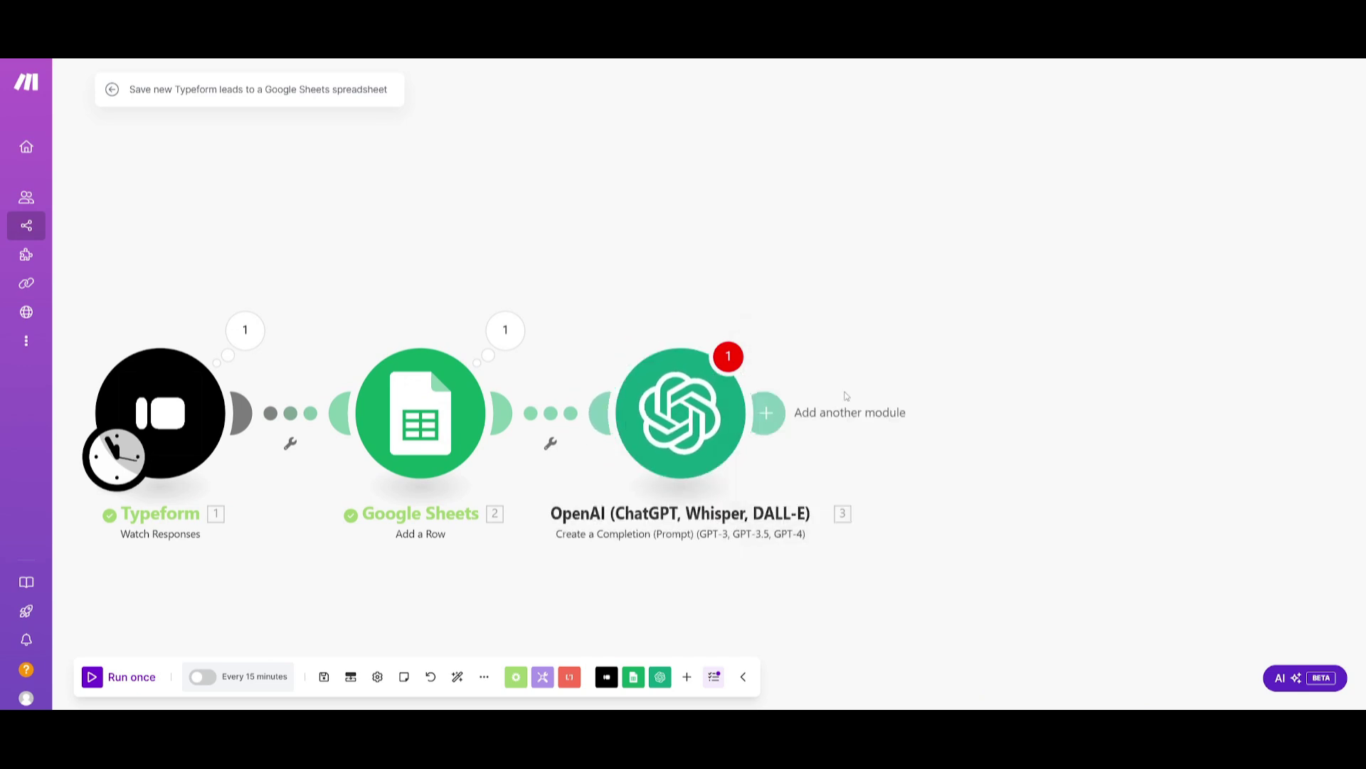
Add a Gmail Send an Email module after the OpenAI module.
{"action": "left_click", "coordinate": [768, 414]}
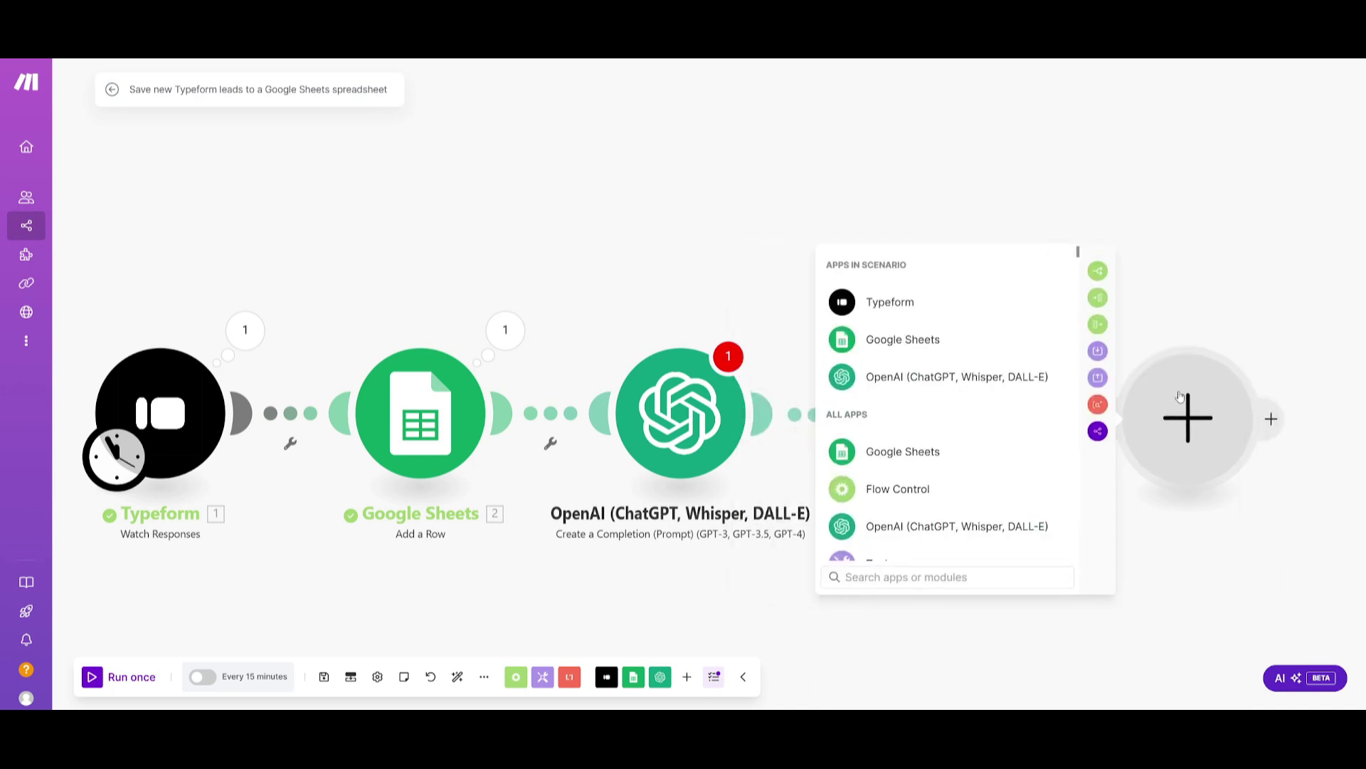
{"action": "scroll", "coordinate": [883, 427], "scroll_direction": "down", "scroll_amount": 5}
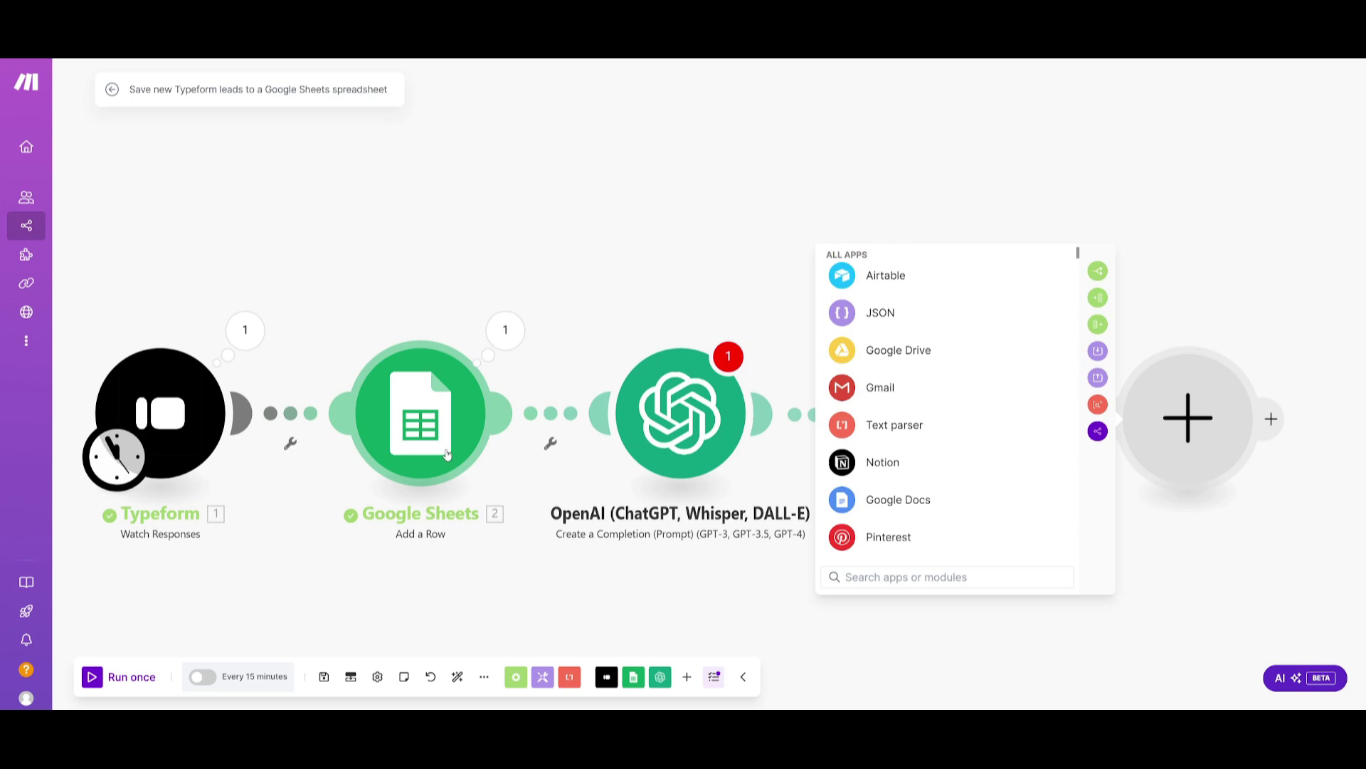
{"action": "scroll", "coordinate": [938, 408], "scroll_direction": "down", "scroll_amount": 3}
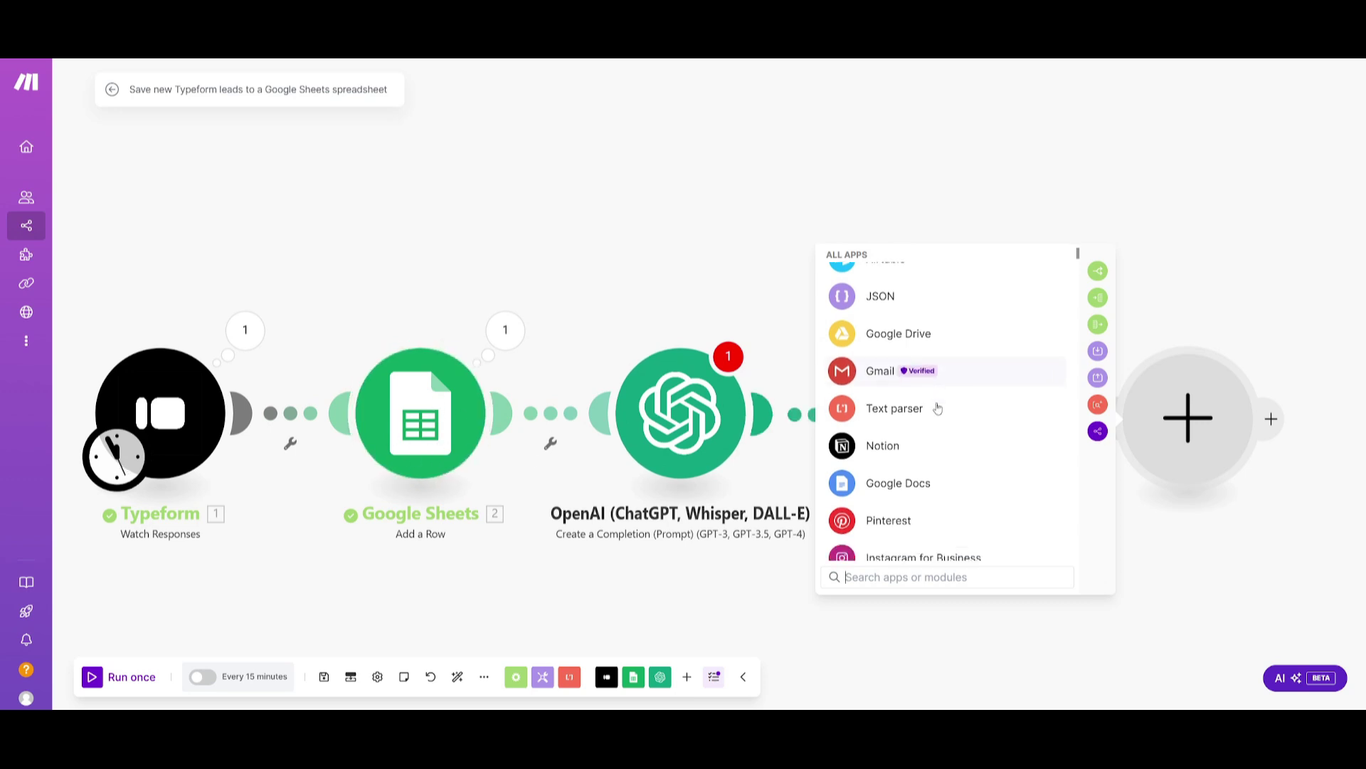
{"action": "scroll", "coordinate": [938, 408], "scroll_direction": "up", "scroll_amount": 8}
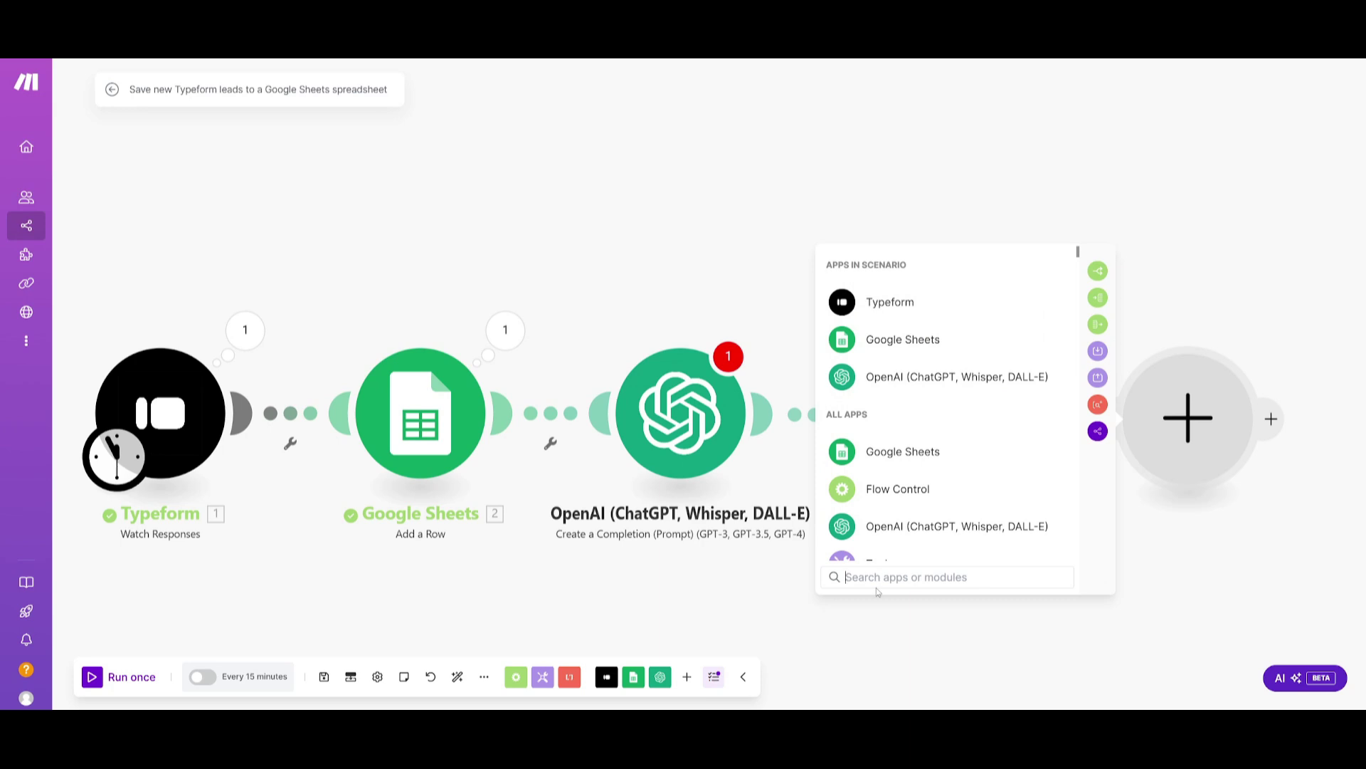
{"action": "type", "text": "gm"}
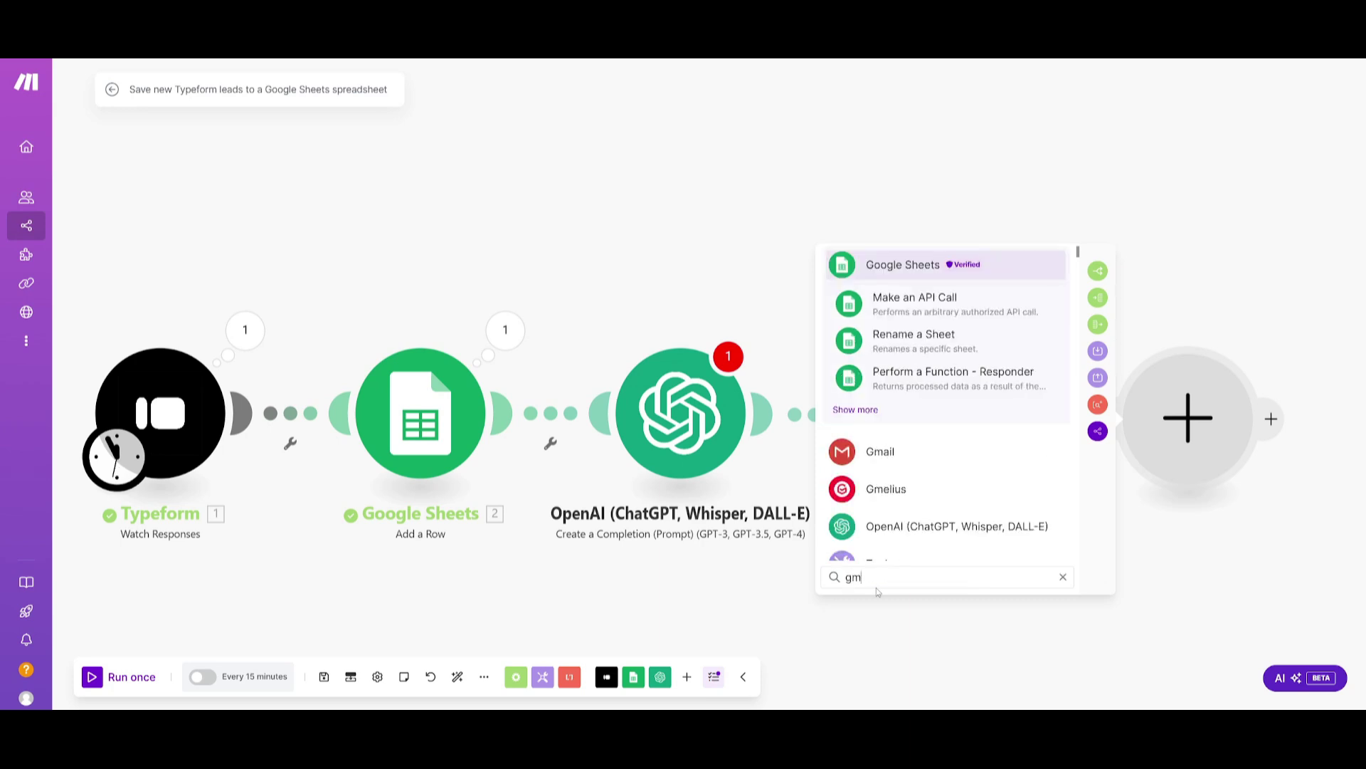
{"action": "left_click", "coordinate": [918, 454]}
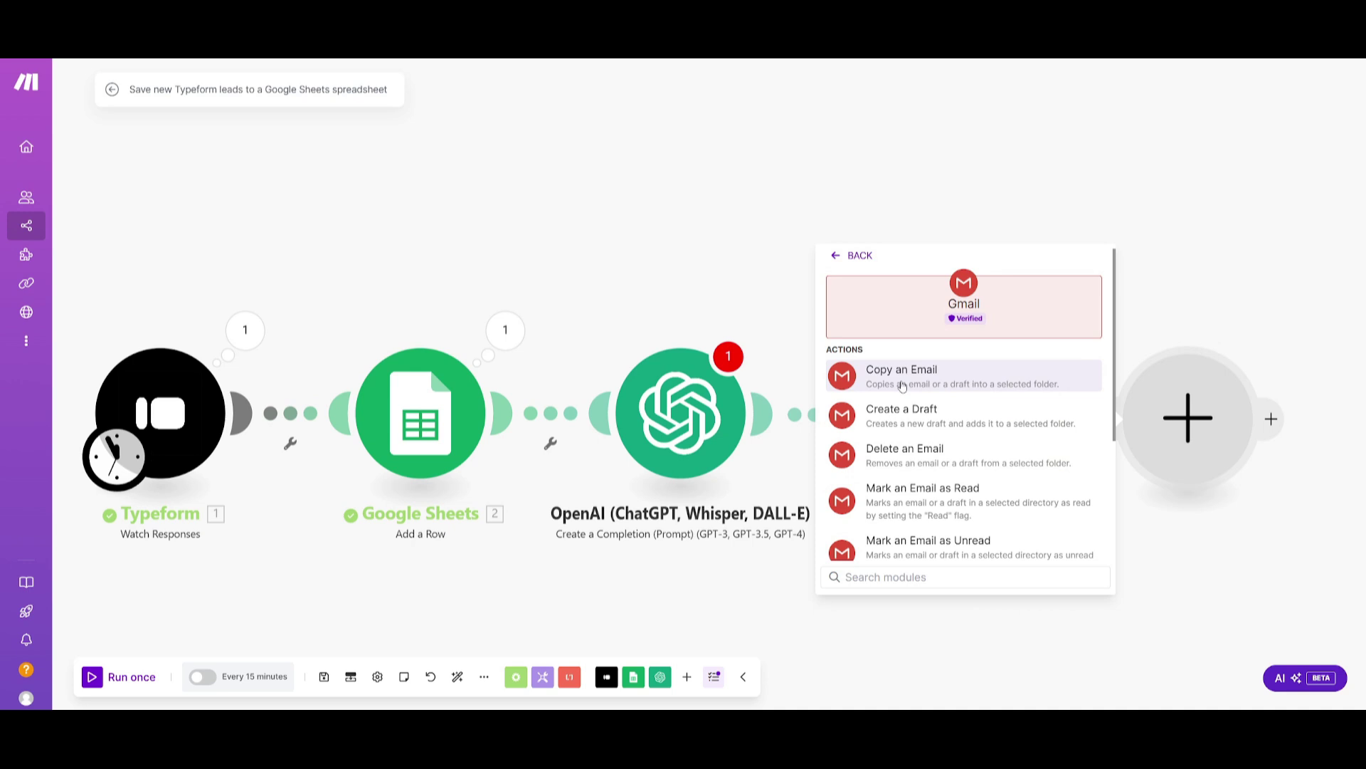
{"action": "scroll", "coordinate": [920, 461], "scroll_direction": "down", "scroll_amount": 1}
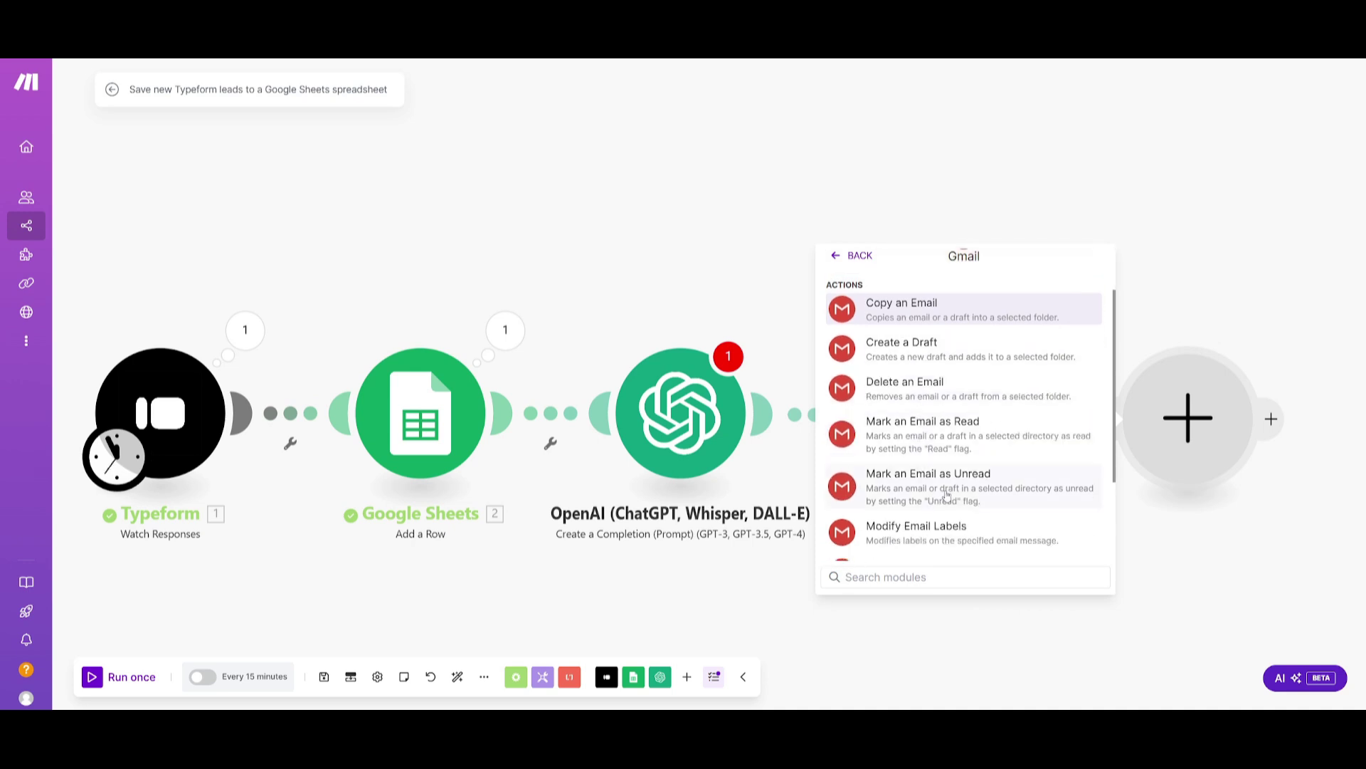
{"action": "scroll", "coordinate": [925, 477], "scroll_direction": "down", "scroll_amount": 2}
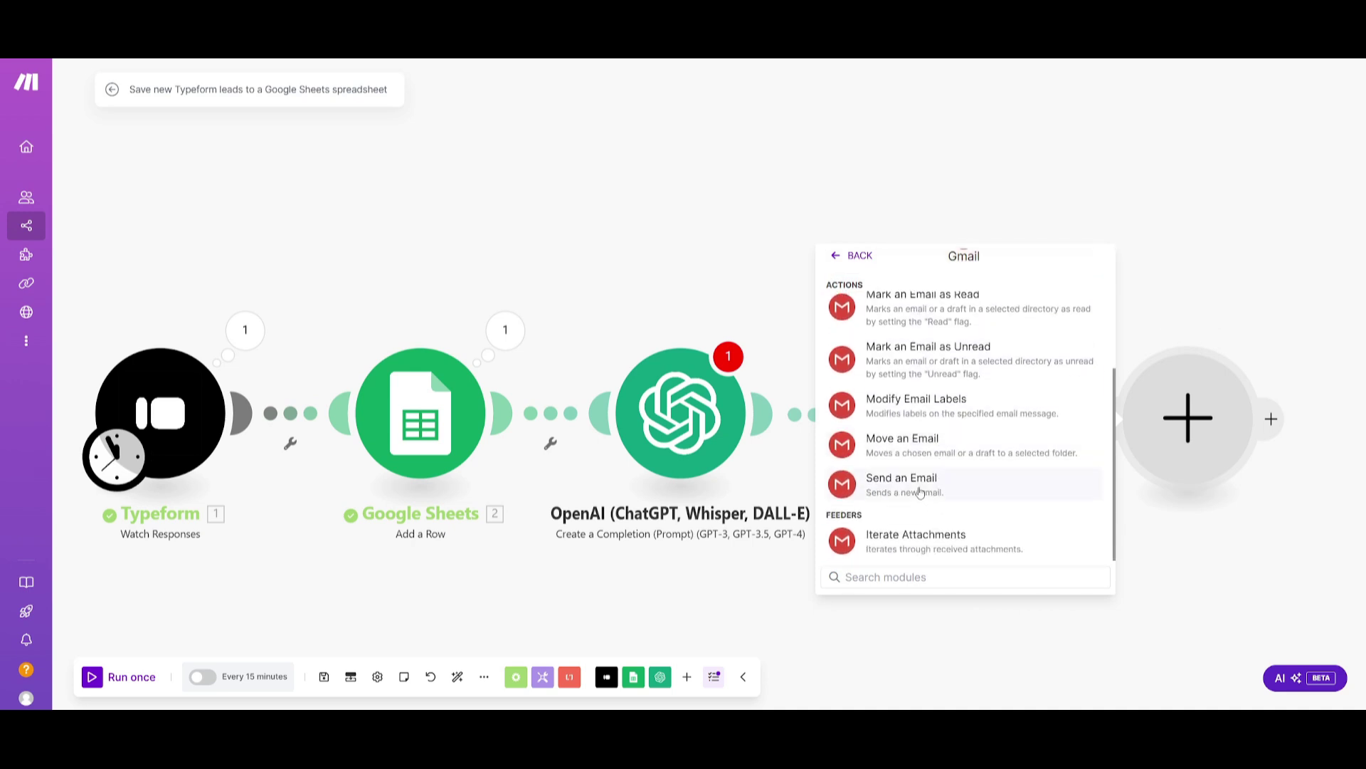
{"action": "left_click", "coordinate": [920, 490]}
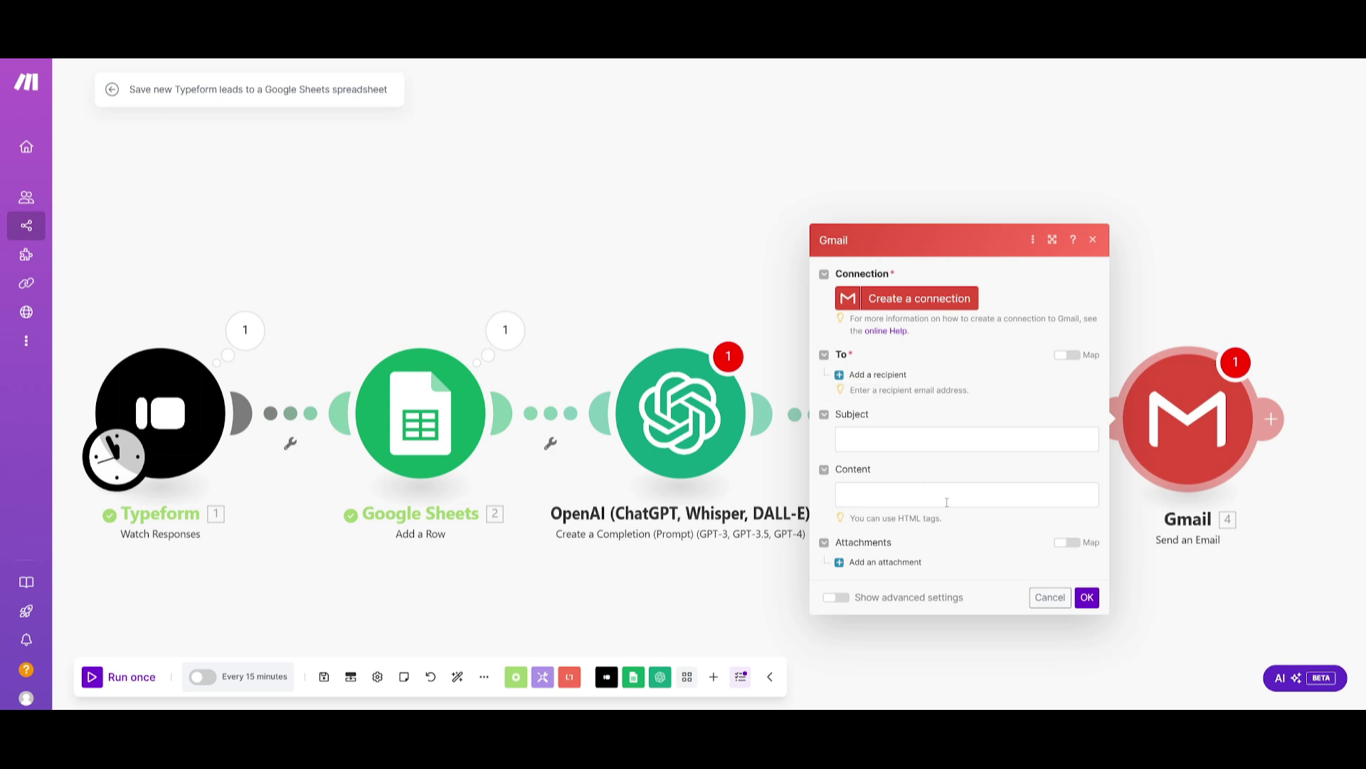
Try to accept the OpenAI module's settings without a connection and close them.
{"action": "left_click", "coordinate": [672, 417]}
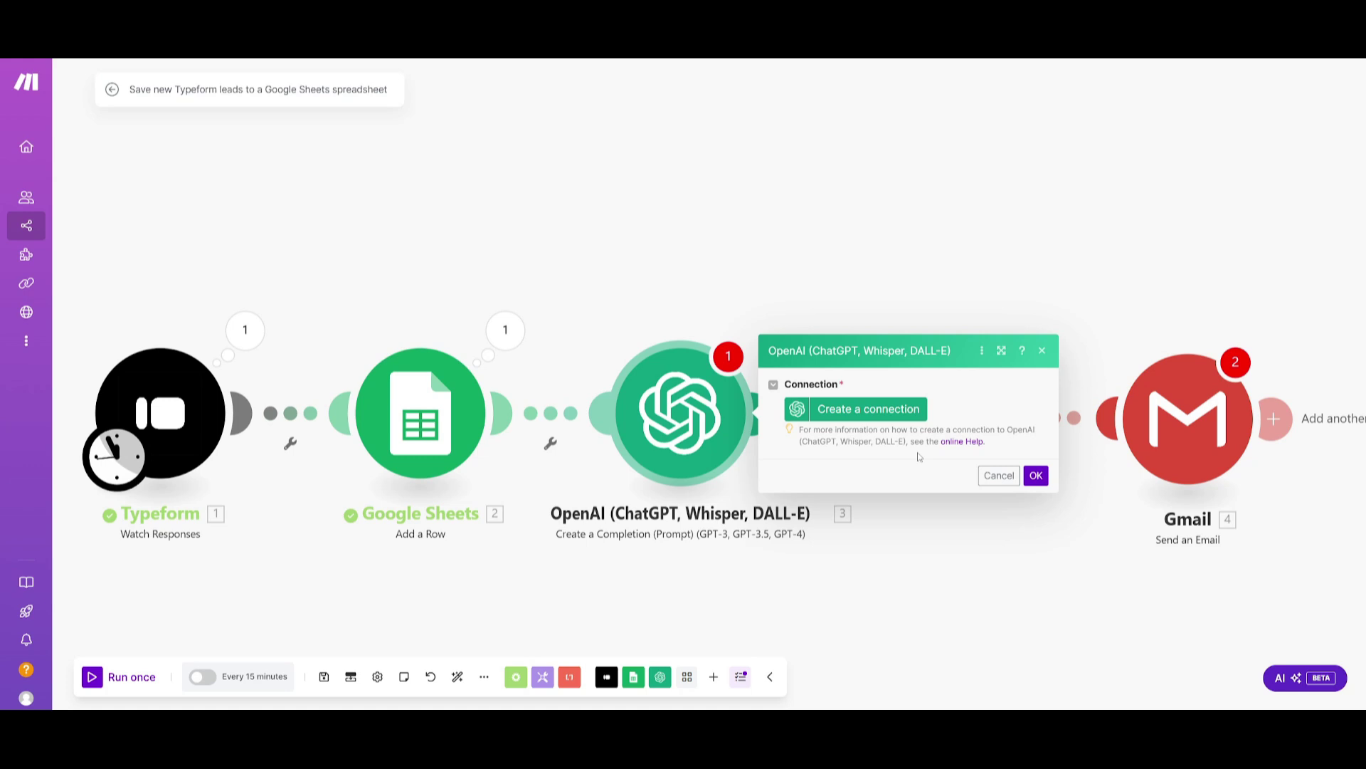
{"action": "left_click", "coordinate": [1034, 476]}
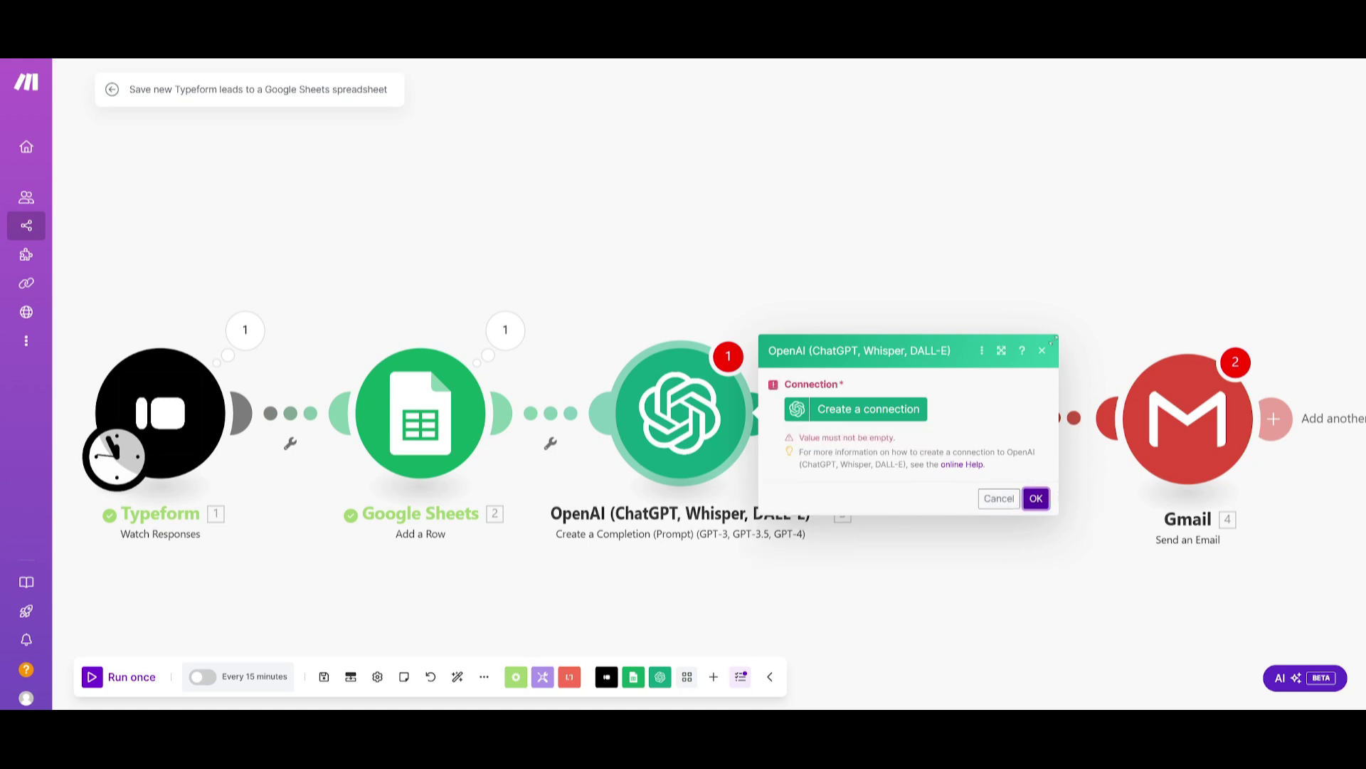
{"action": "left_click", "coordinate": [1042, 350]}
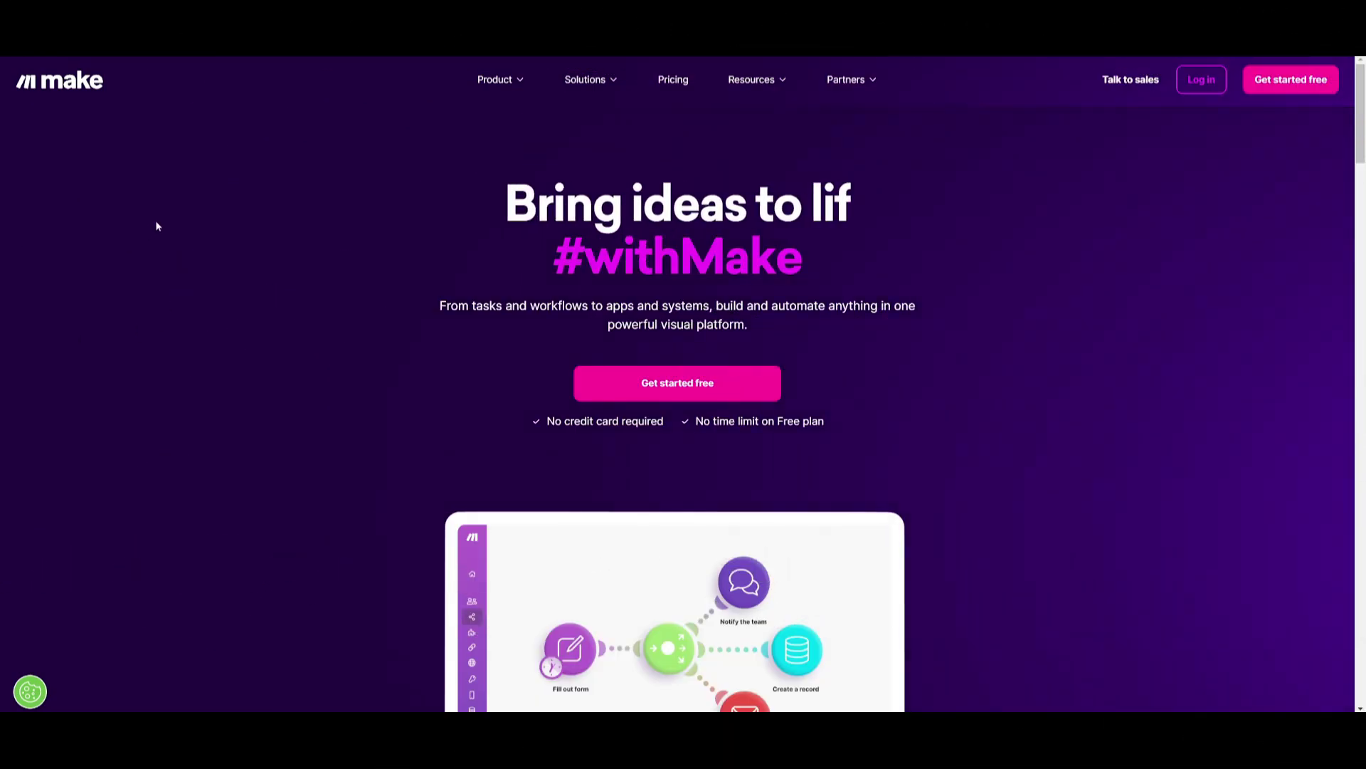
Look through Make's public homepage, from the introduction past the use cases and template section to the testimonials and footer.
{"action": "scroll", "coordinate": [216, 232], "scroll_direction": "down", "scroll_amount": 6}
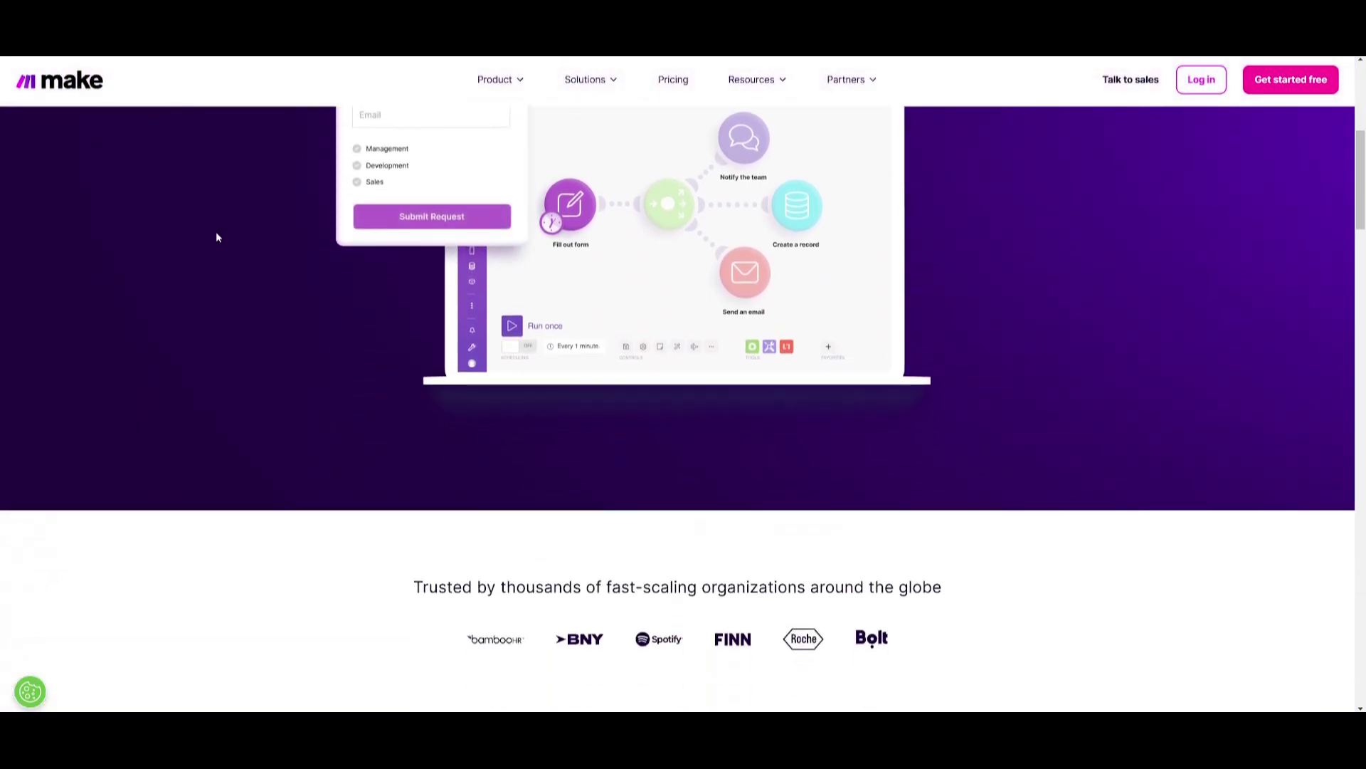
{"action": "scroll", "coordinate": [217, 237], "scroll_direction": "down", "scroll_amount": 4}
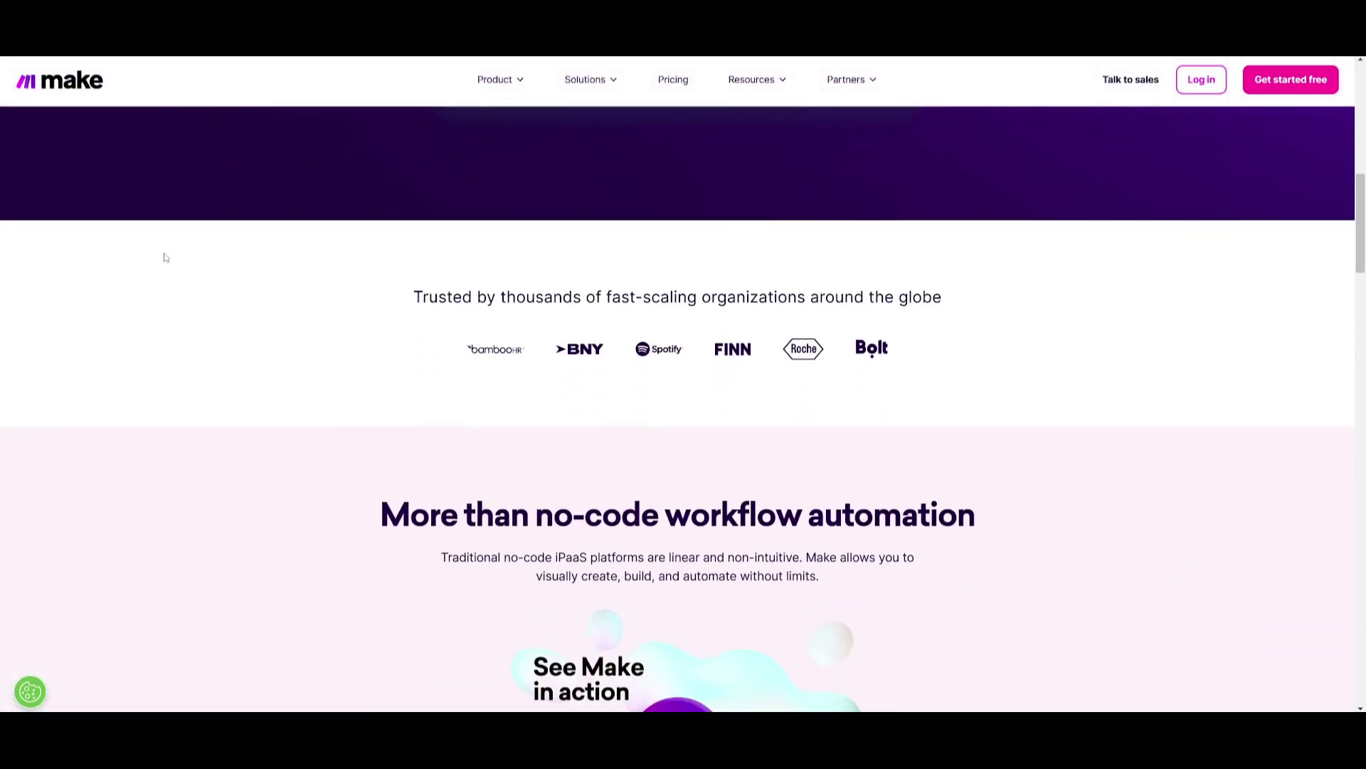
{"action": "scroll", "coordinate": [171, 256], "scroll_direction": "down", "scroll_amount": 7}
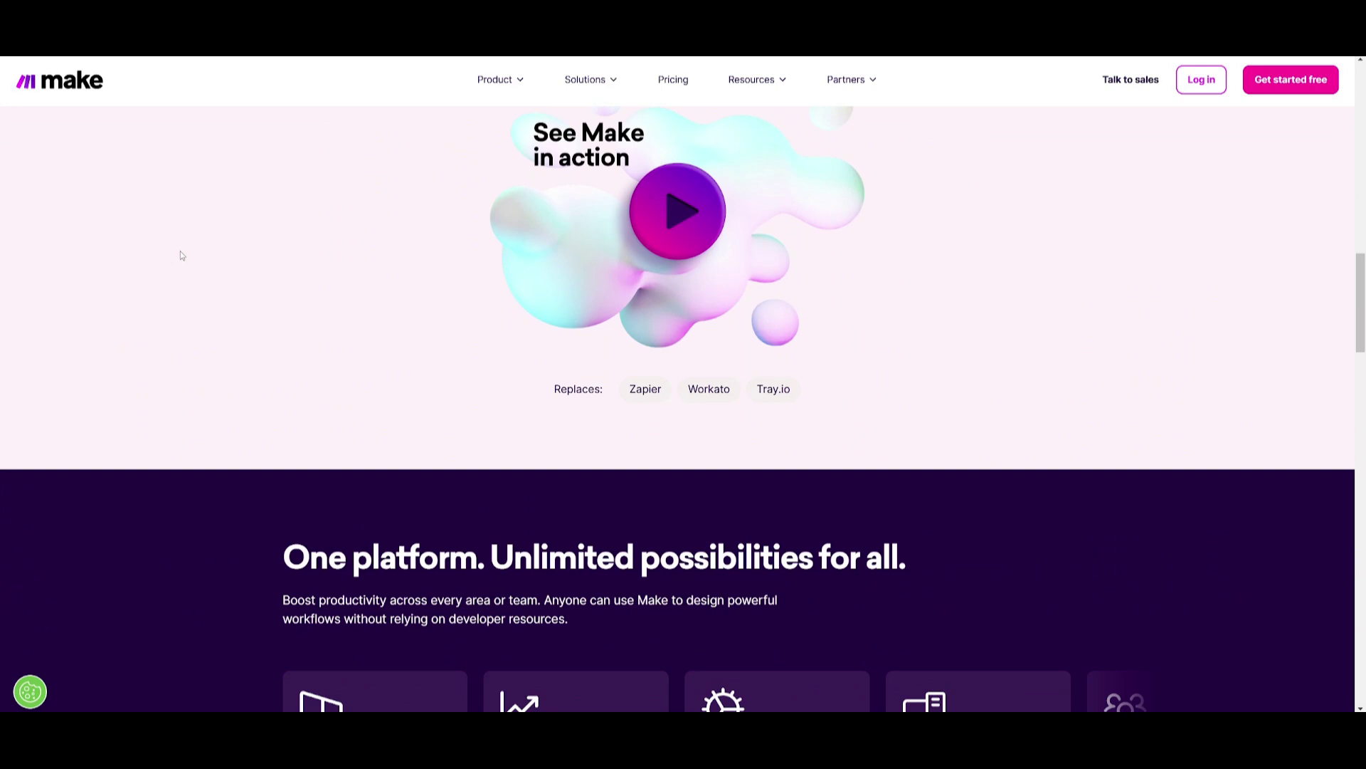
{"action": "scroll", "coordinate": [185, 252], "scroll_direction": "down", "scroll_amount": 3}
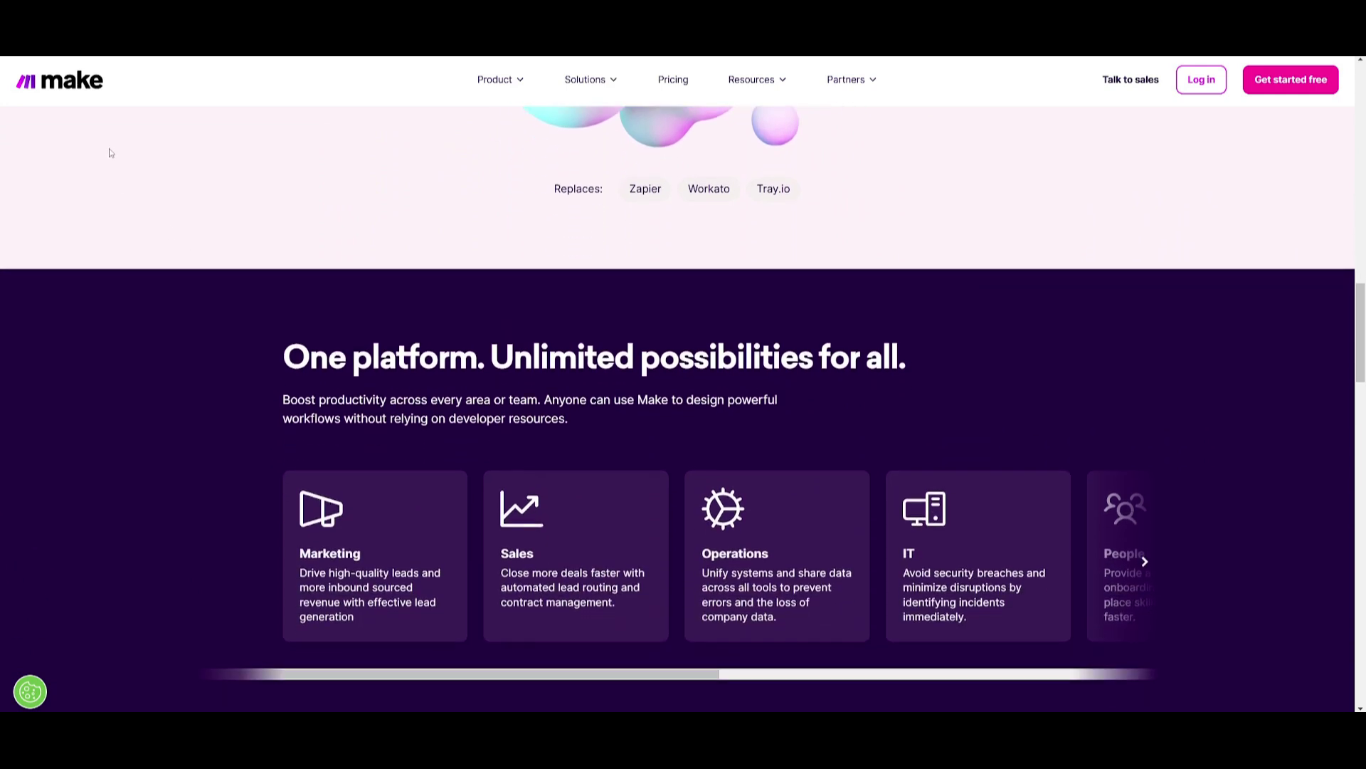
{"action": "scroll", "coordinate": [152, 163], "scroll_direction": "down", "scroll_amount": 4}
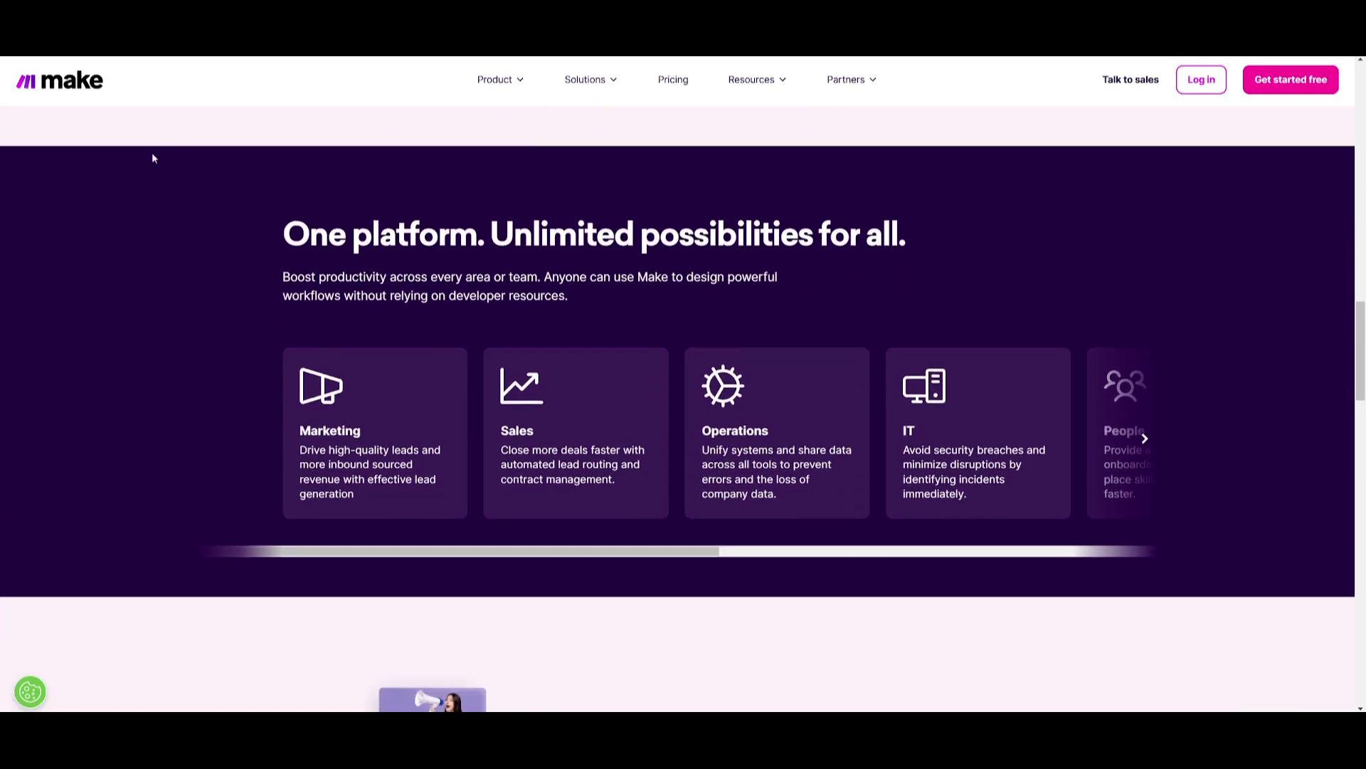
{"action": "scroll", "coordinate": [136, 157], "scroll_direction": "down", "scroll_amount": 5}
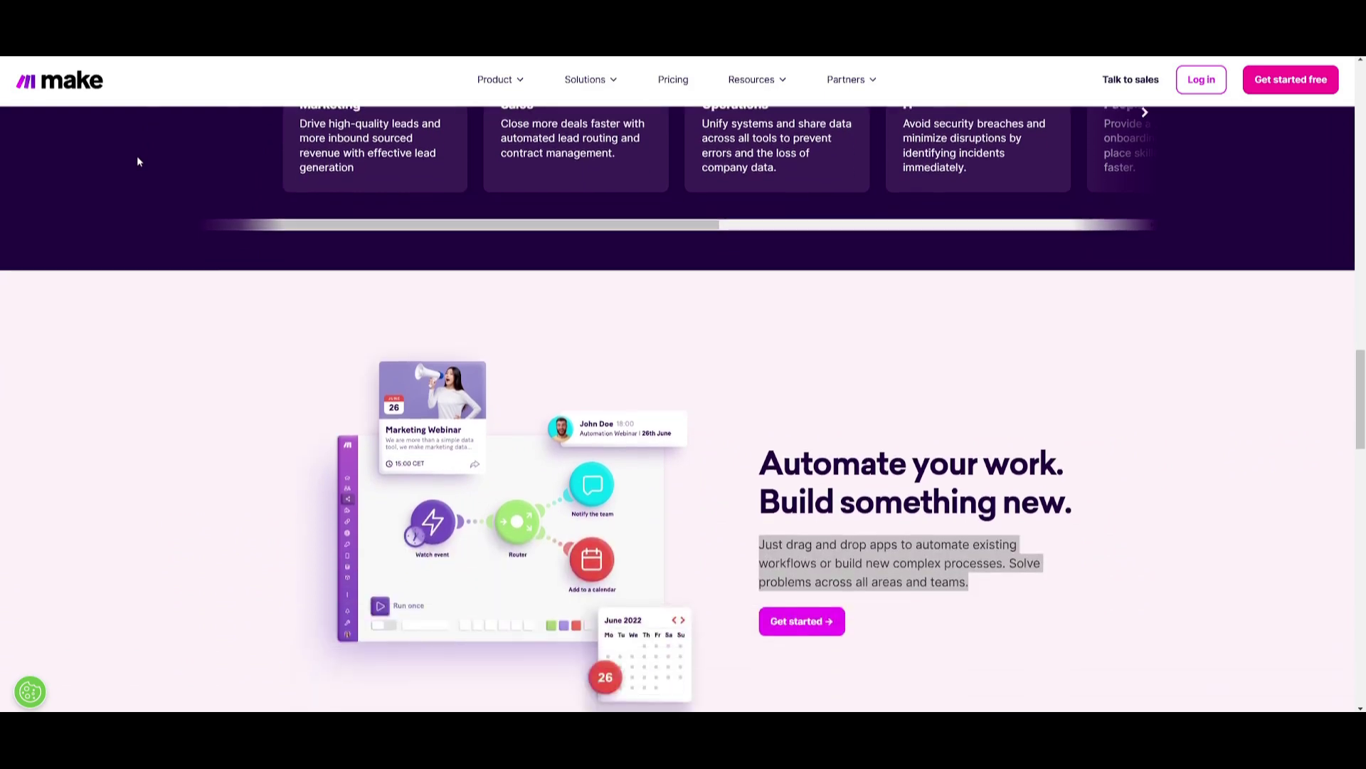
{"action": "scroll", "coordinate": [139, 162], "scroll_direction": "down", "scroll_amount": 2}
{"action": "scroll", "coordinate": [141, 162], "scroll_direction": "down", "scroll_amount": 1}
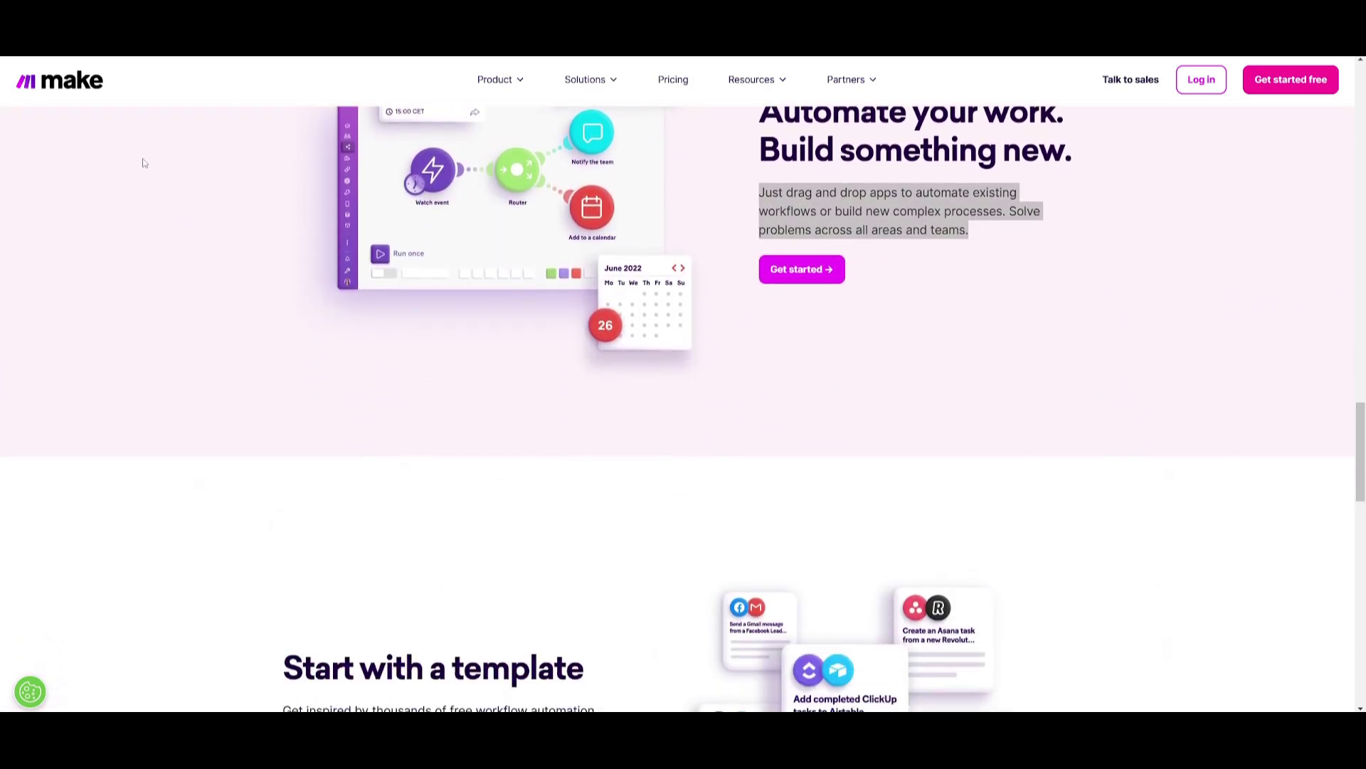
{"action": "scroll", "coordinate": [149, 201], "scroll_direction": "down", "scroll_amount": 5}
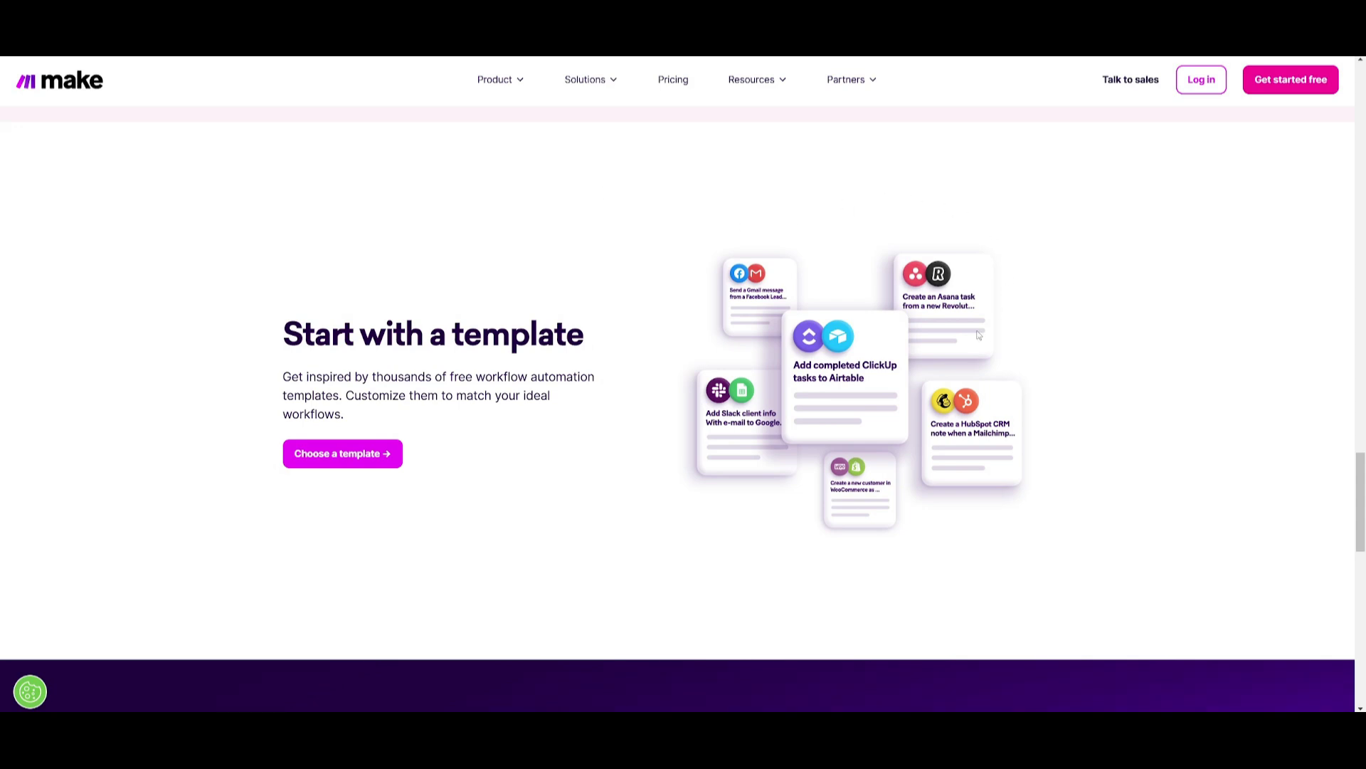
{"action": "scroll", "coordinate": [978, 335], "scroll_direction": "down", "scroll_amount": 8}
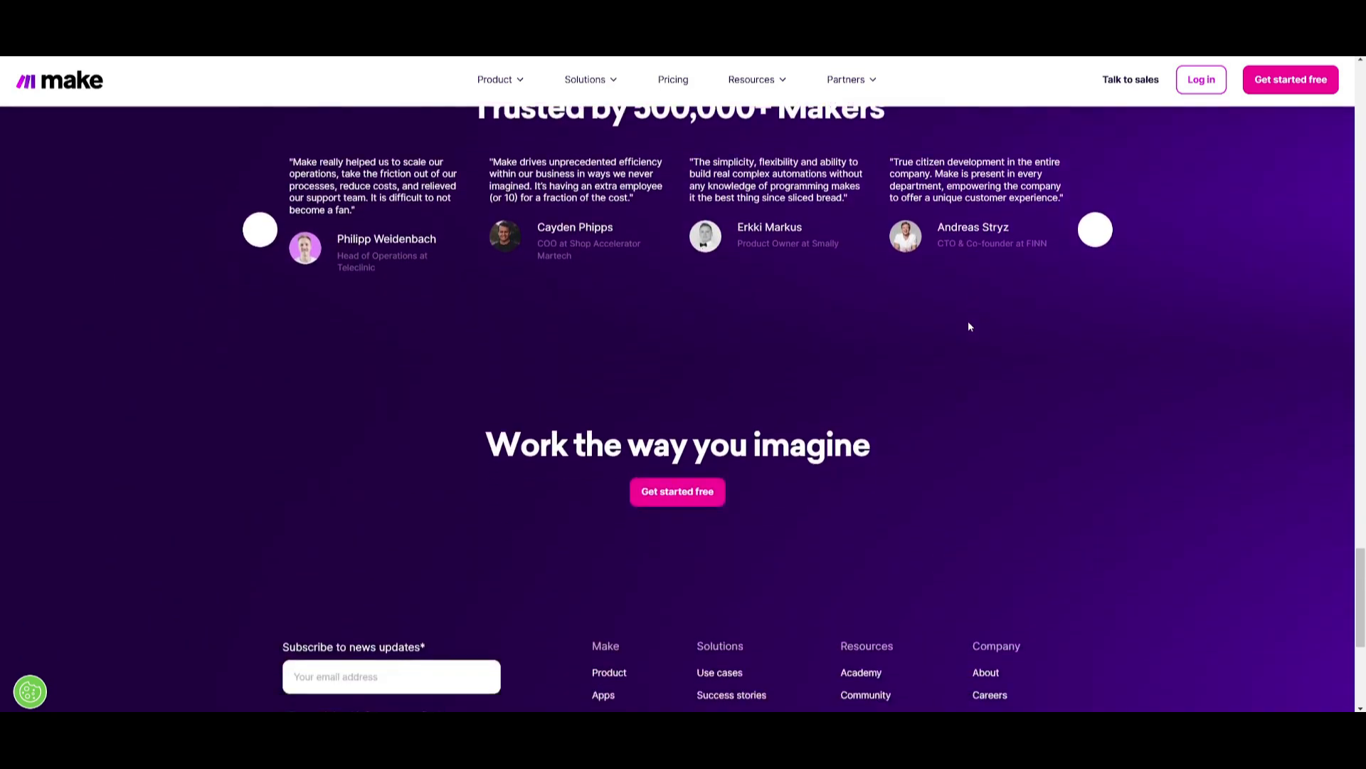
{"action": "scroll", "coordinate": [969, 327], "scroll_direction": "down", "scroll_amount": 5}
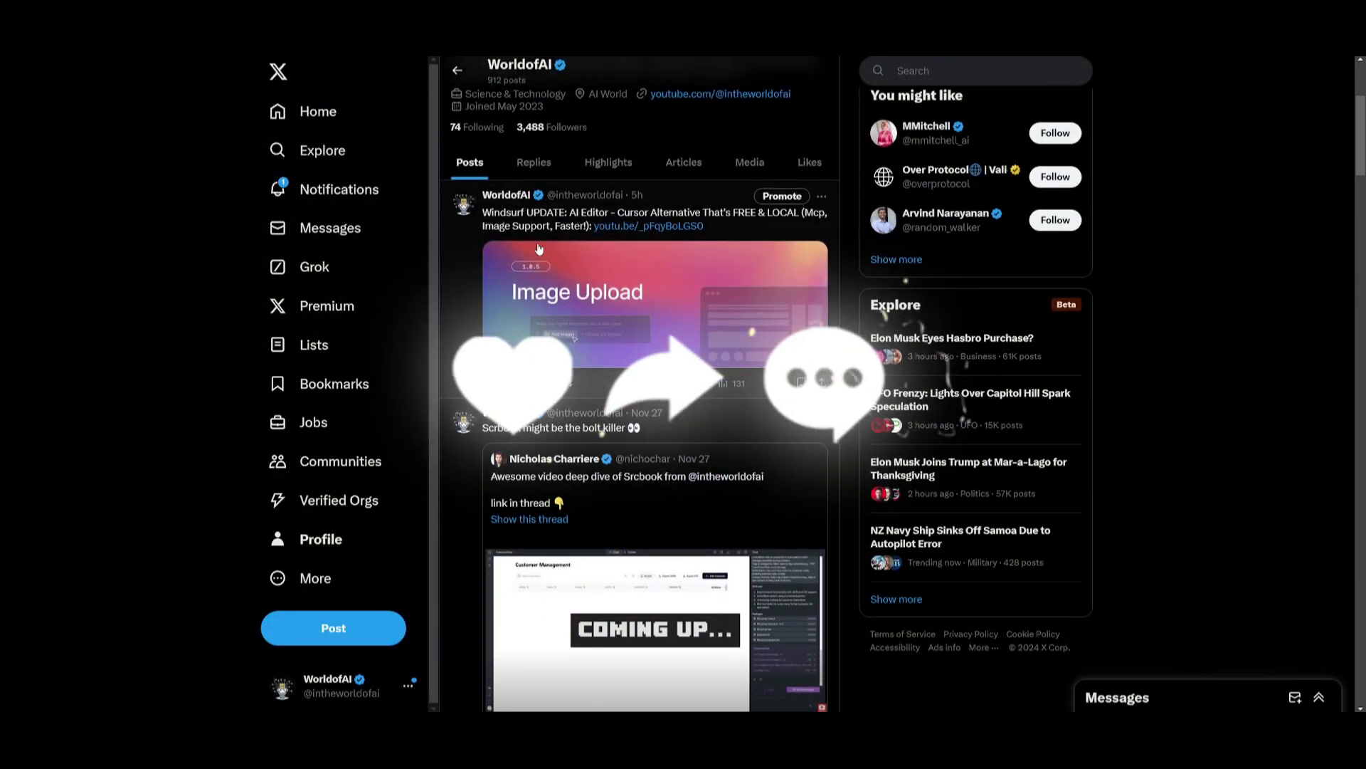
Look through the WorldofAI posts on X and the channel's latest videos on YouTube.
{"action": "scroll", "coordinate": [539, 249], "scroll_direction": "down", "scroll_amount": 10}
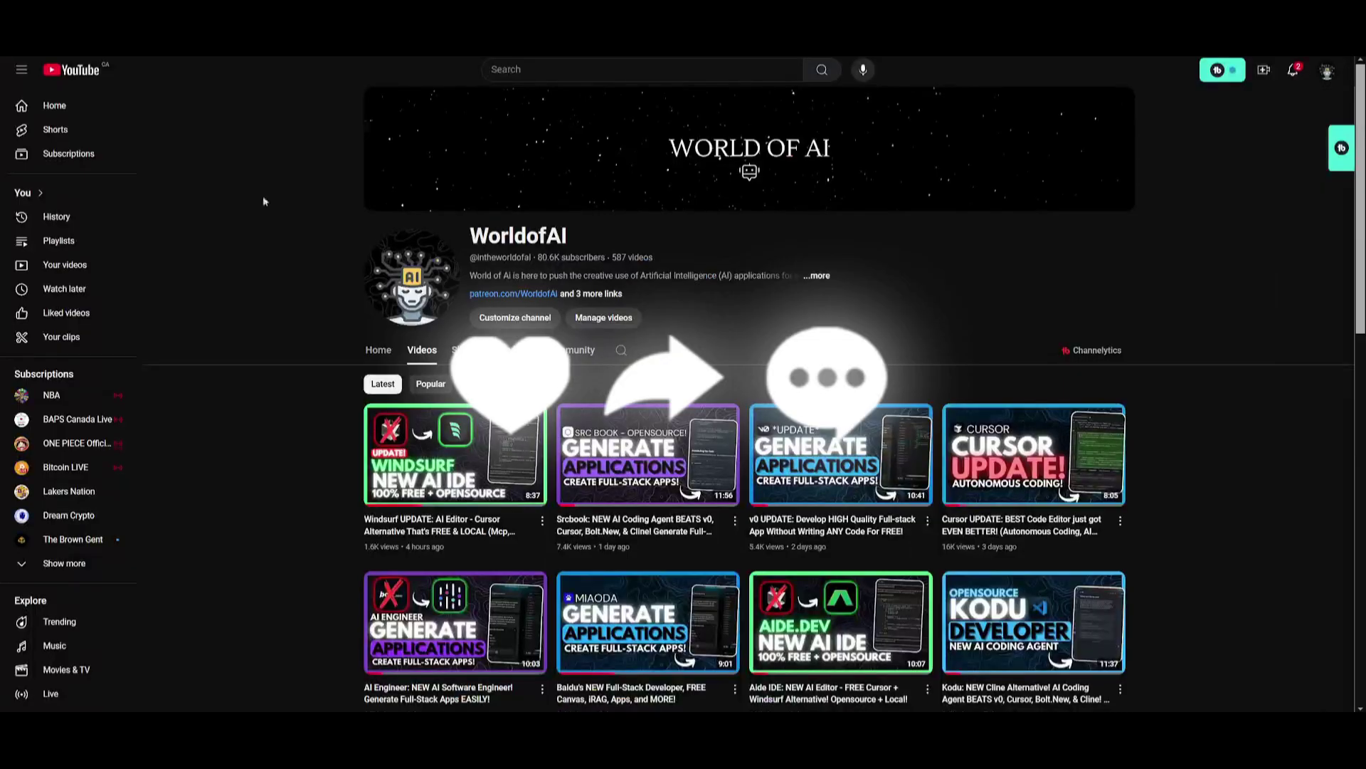
{"action": "scroll", "coordinate": [1104, 358], "scroll_direction": "down", "scroll_amount": 3}
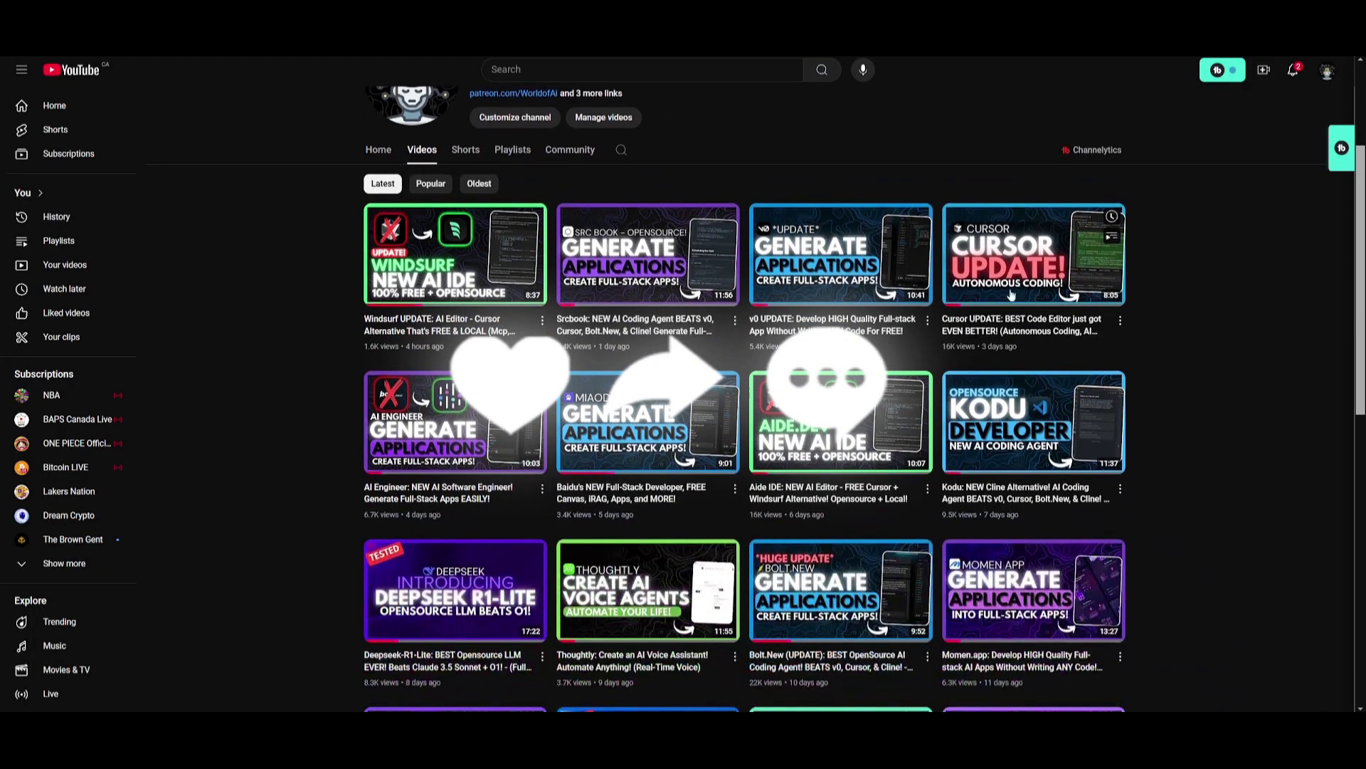
{"action": "scroll", "coordinate": [326, 207], "scroll_direction": "down", "scroll_amount": 3}
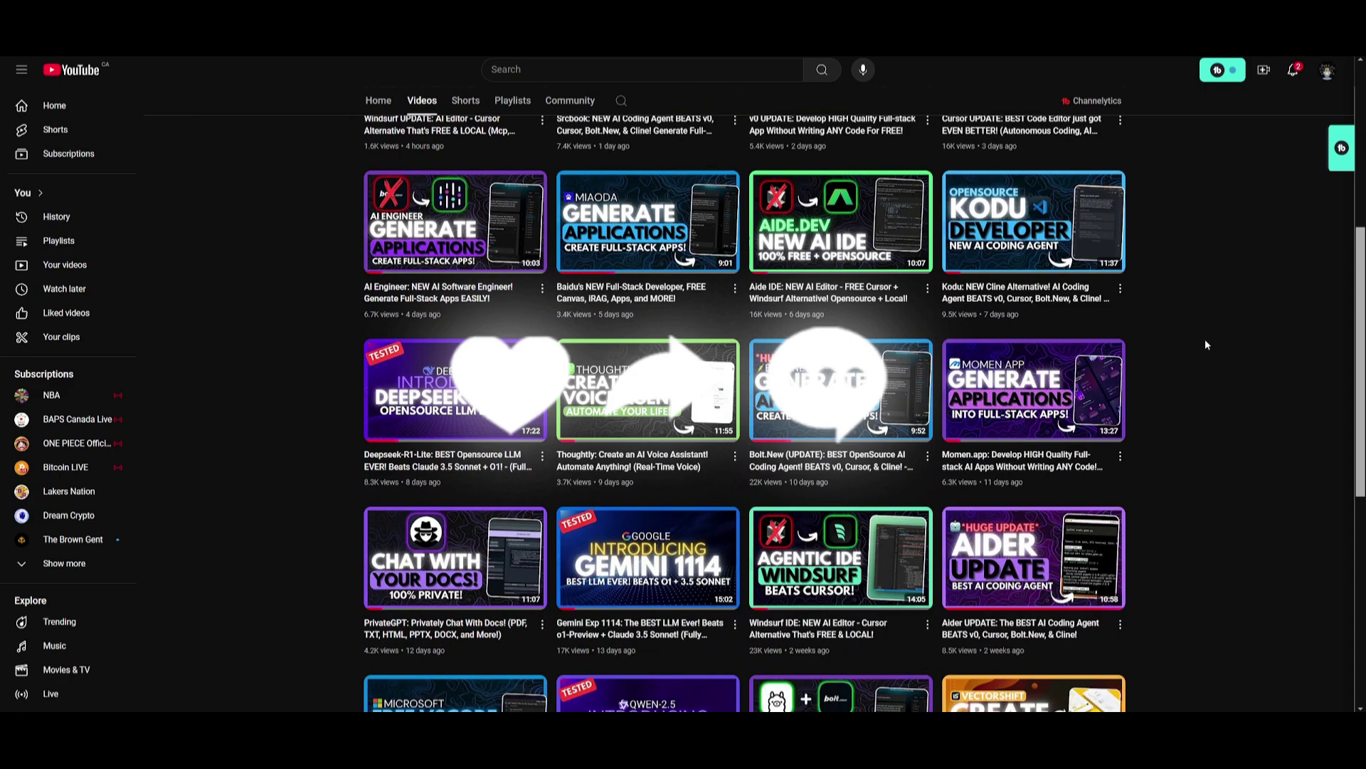
{"action": "scroll", "coordinate": [1206, 344], "scroll_direction": "down", "scroll_amount": 7}
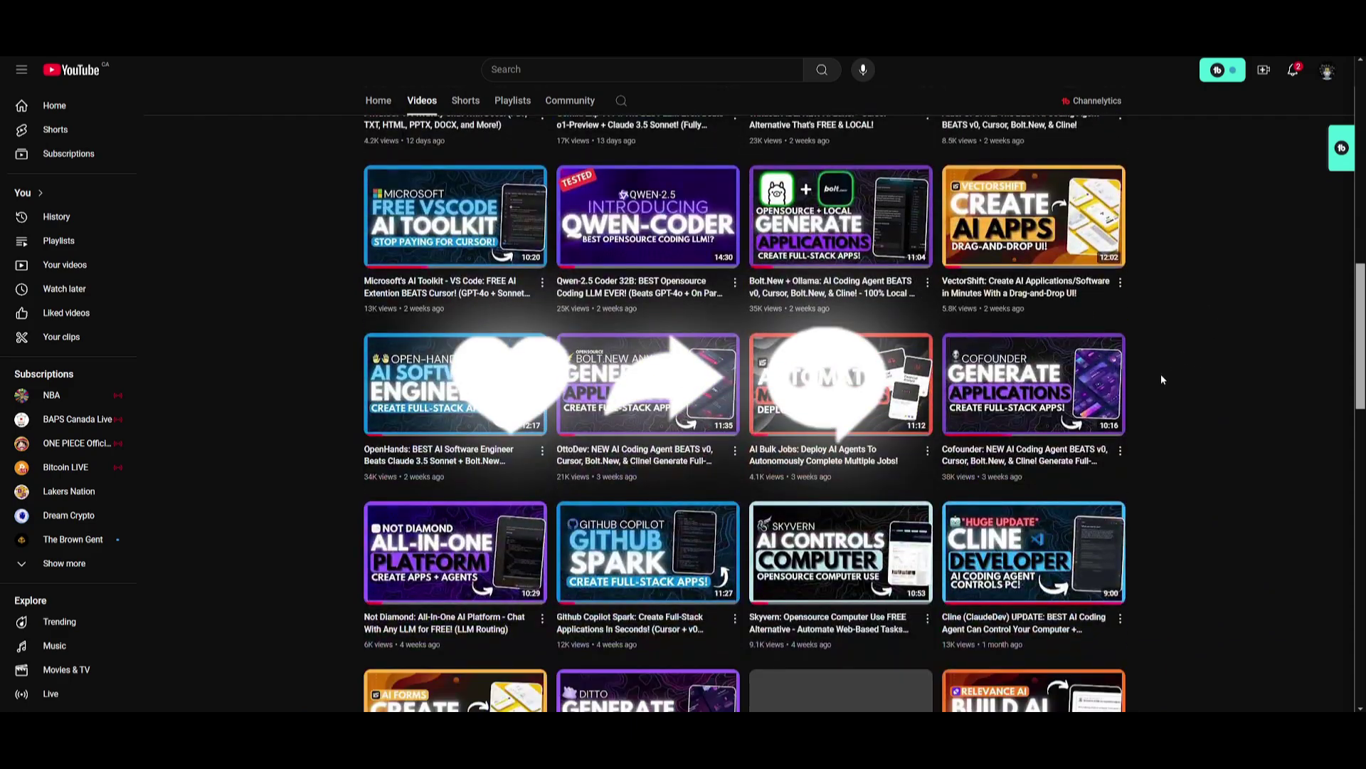
{"action": "scroll", "coordinate": [1160, 380], "scroll_direction": "down", "scroll_amount": 14}
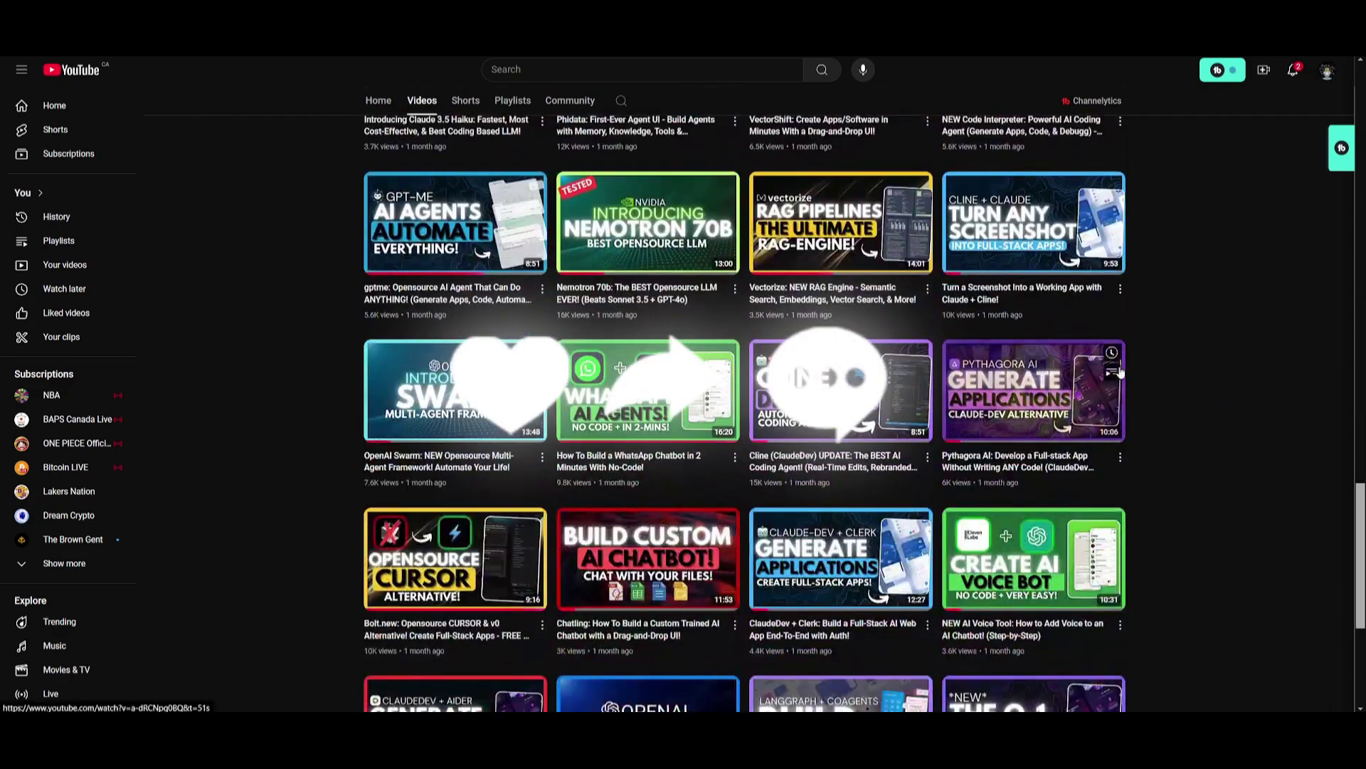
{"action": "scroll", "coordinate": [1114, 367], "scroll_direction": "down", "scroll_amount": 8}
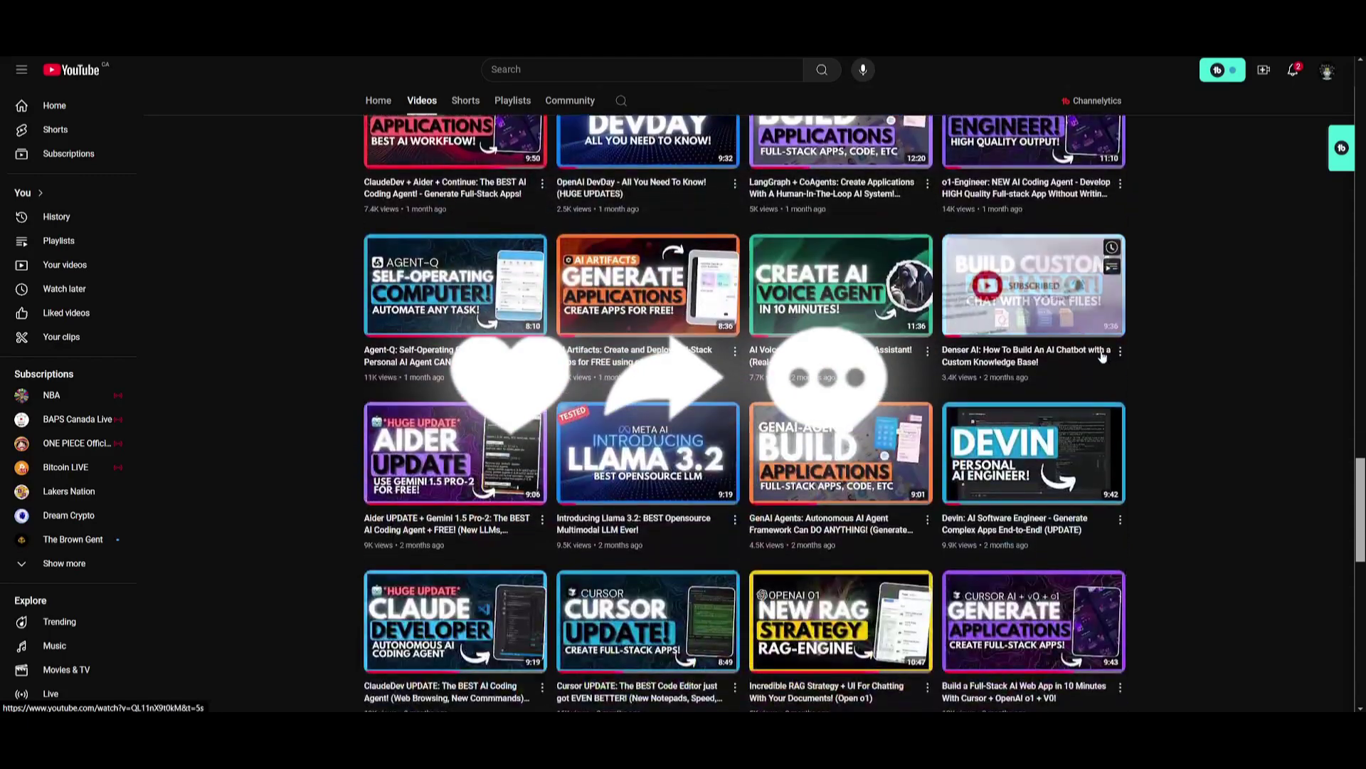